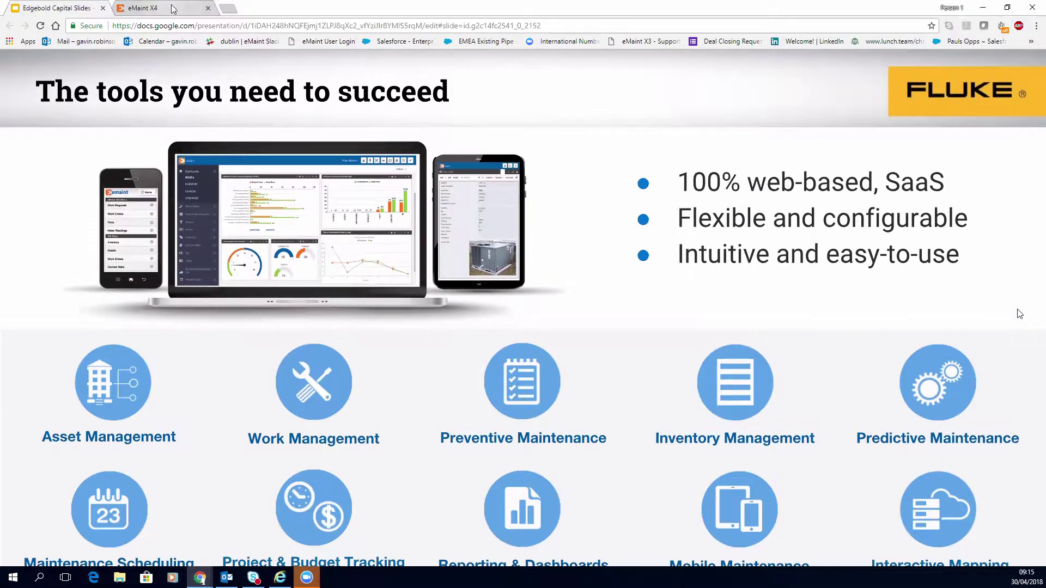
From the Assets list, review Main Menu > Manage Tables and close it without changing anything.
click(166, 7)
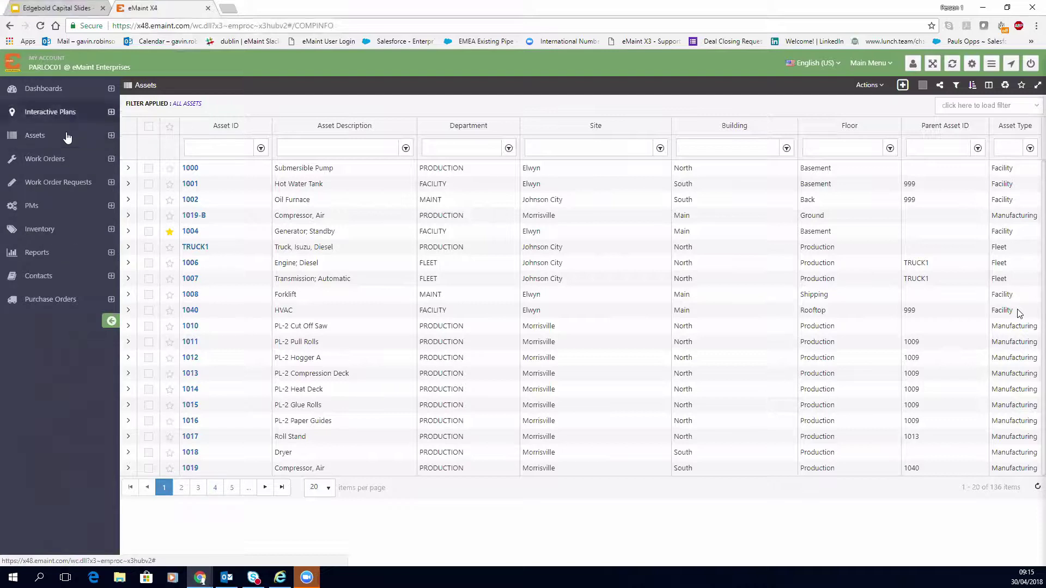
click(911, 65)
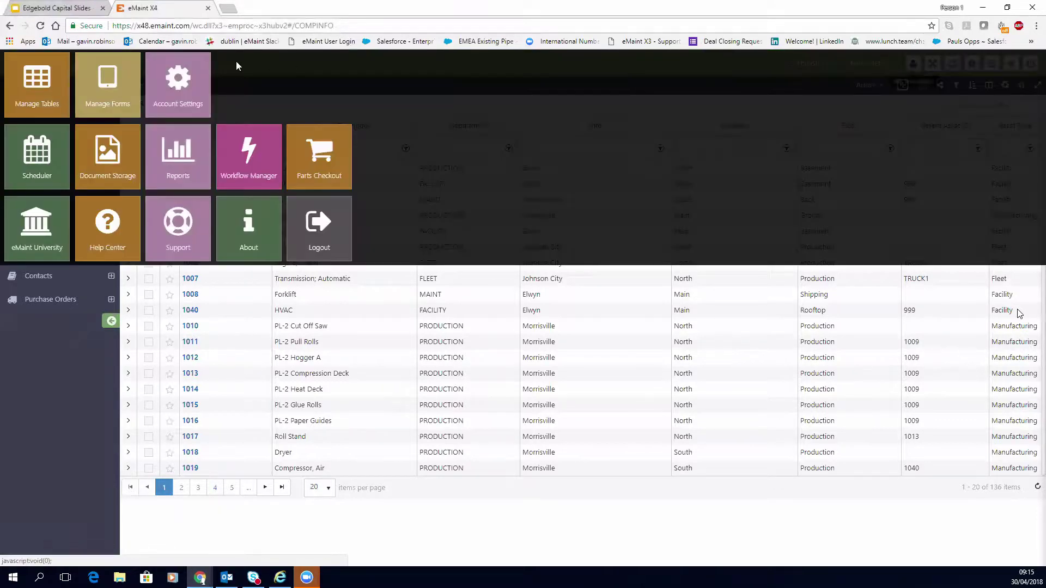
click(48, 74)
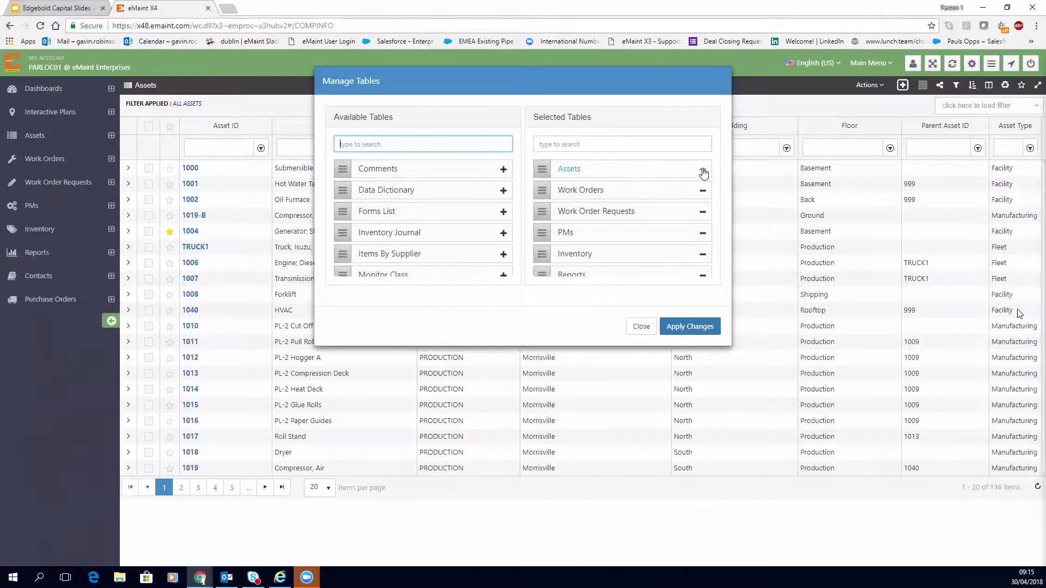
scroll(423, 218, down, 1)
scroll(640, 221, down, 1)
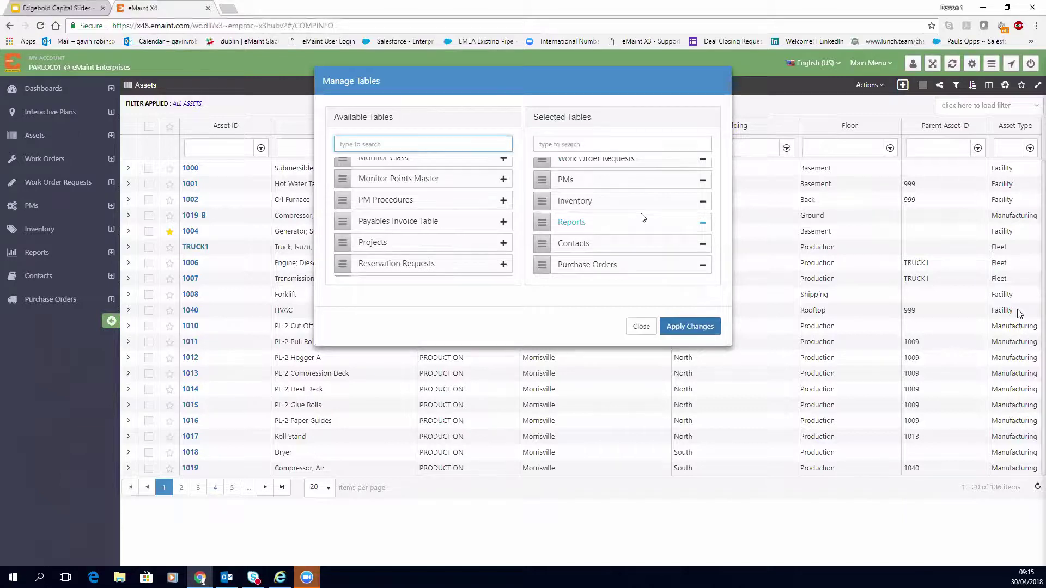
scroll(643, 218, up, 1)
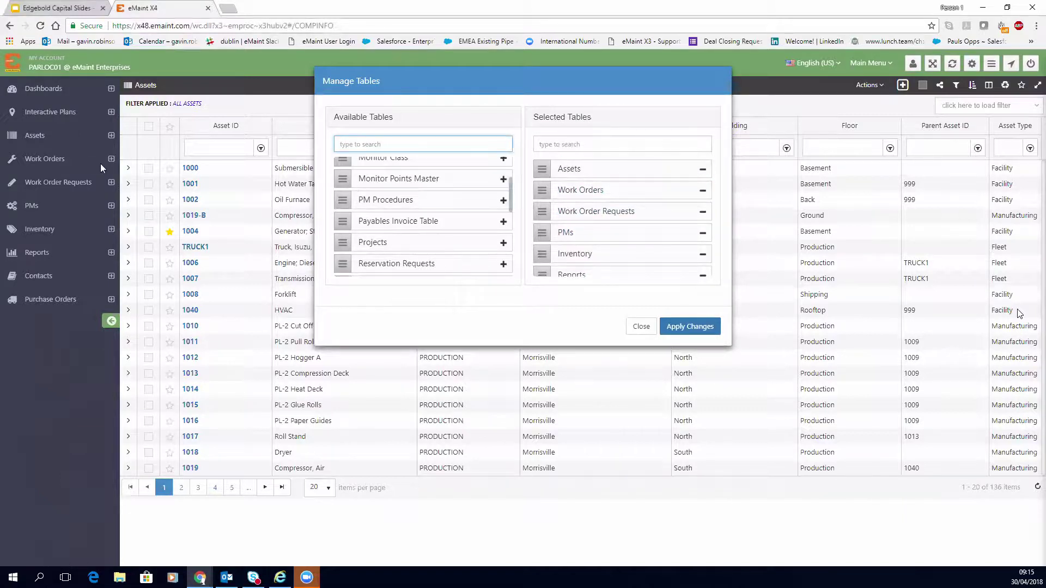
scroll(692, 214, down, 1)
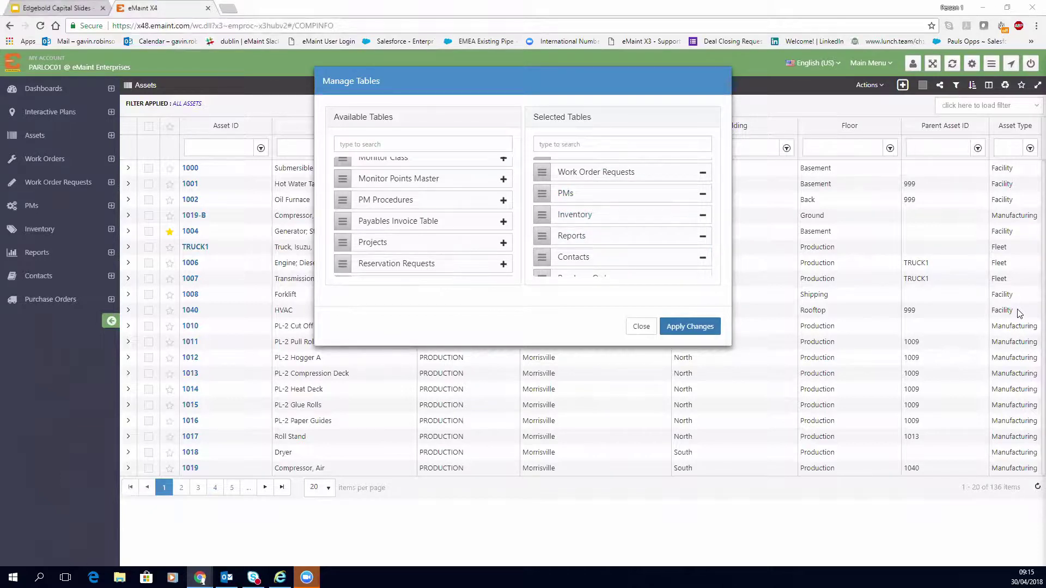
click(642, 327)
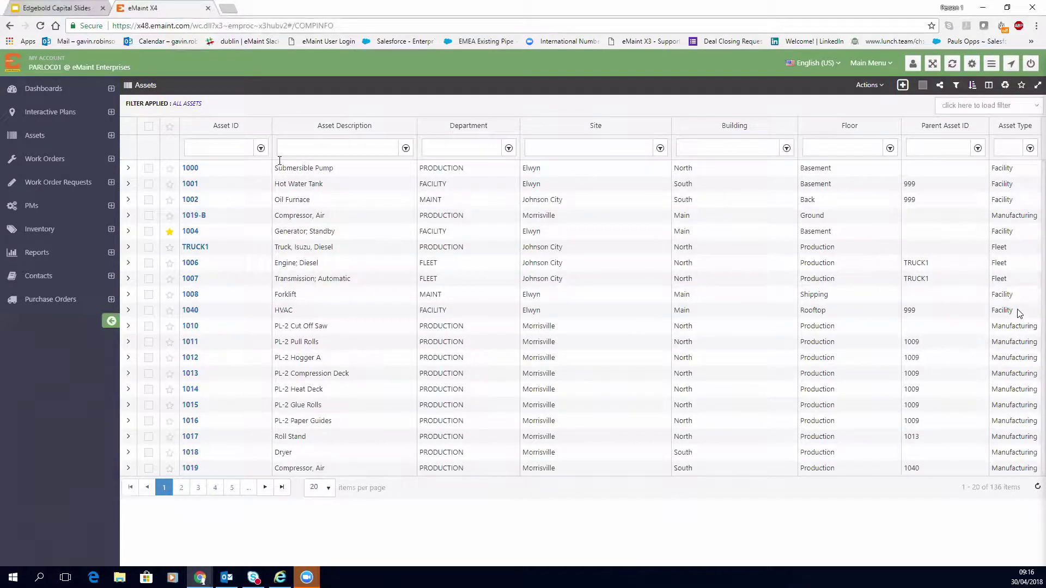
Open the asset-location Explorer and look through its explore-columns settings, leaving them unchanged.
click(1011, 64)
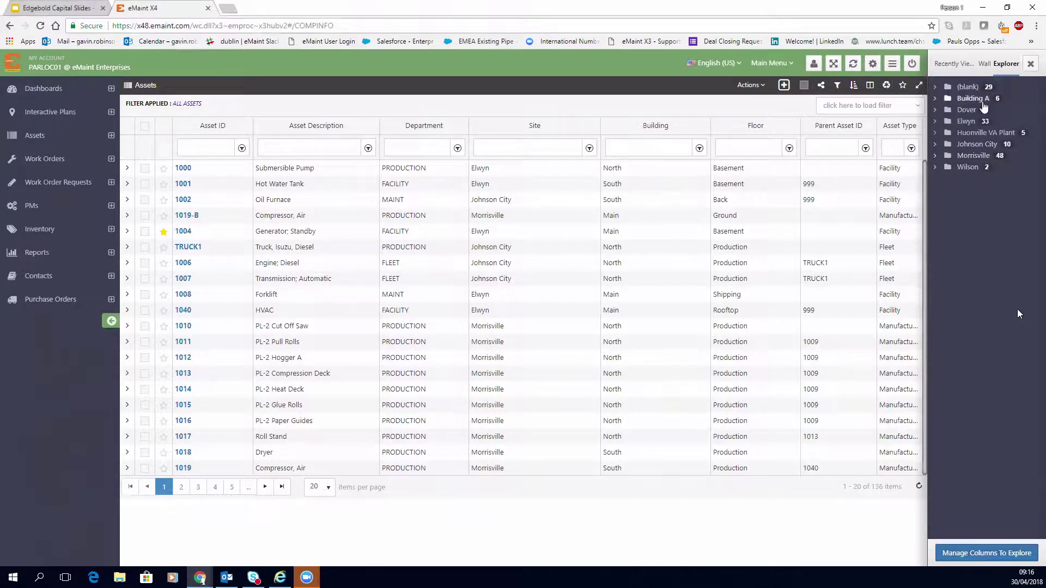
click(987, 553)
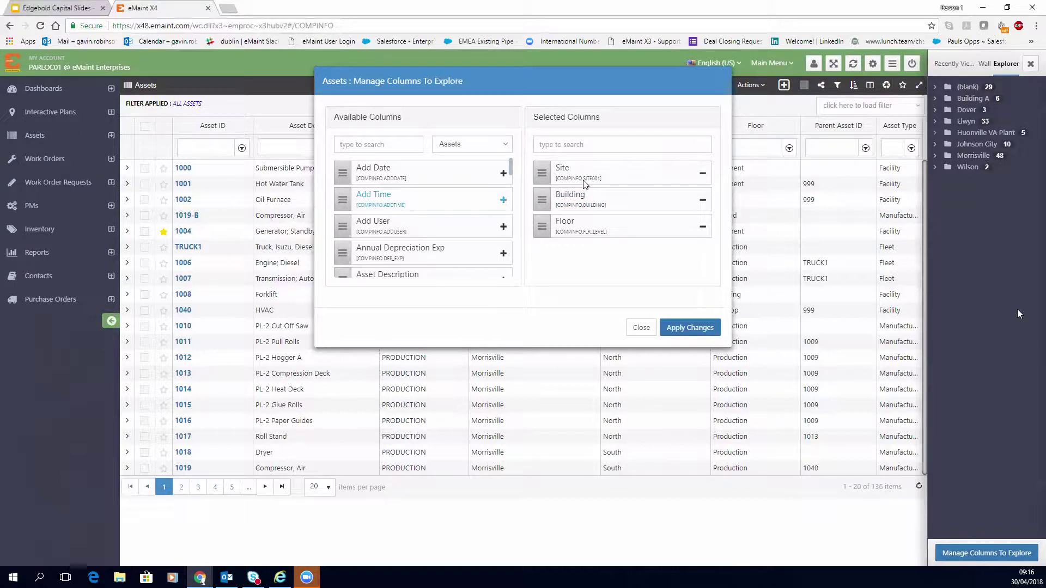
scroll(382, 197, down, 3)
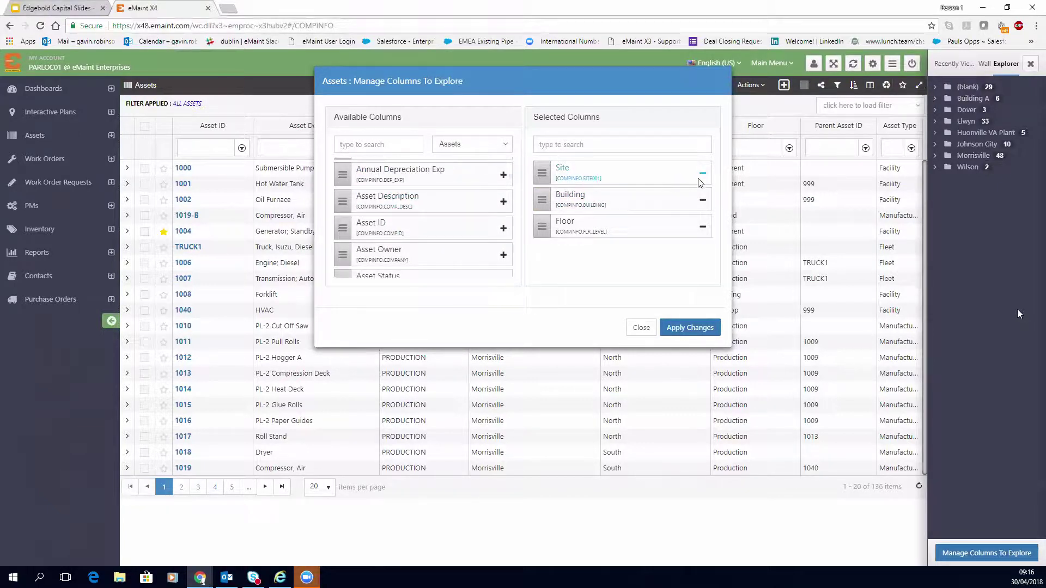
click(640, 328)
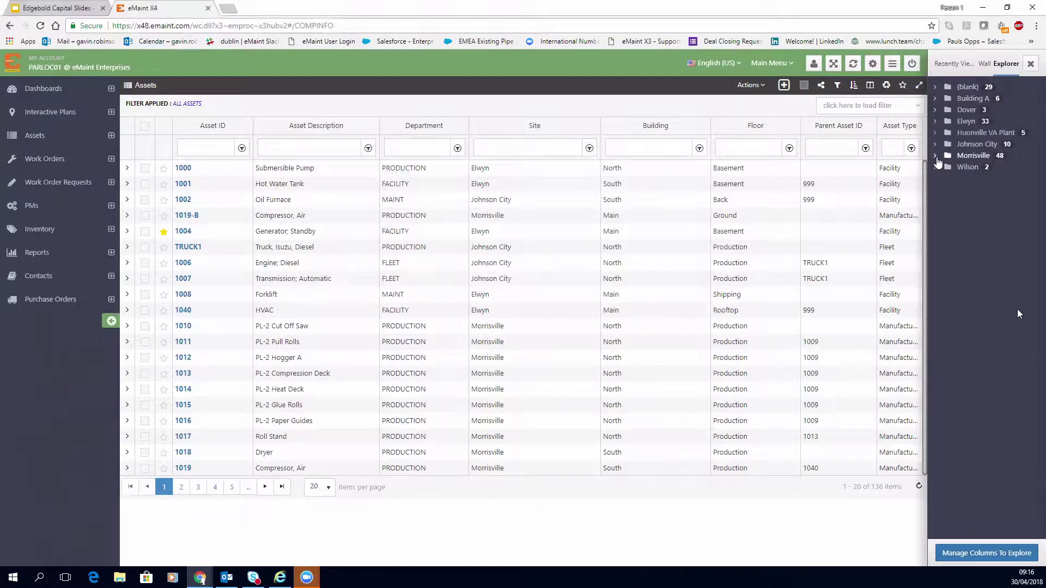
Filter assets to Morrisville, Main building, Production floor (13 assets), then close the Explorer.
click(935, 156)
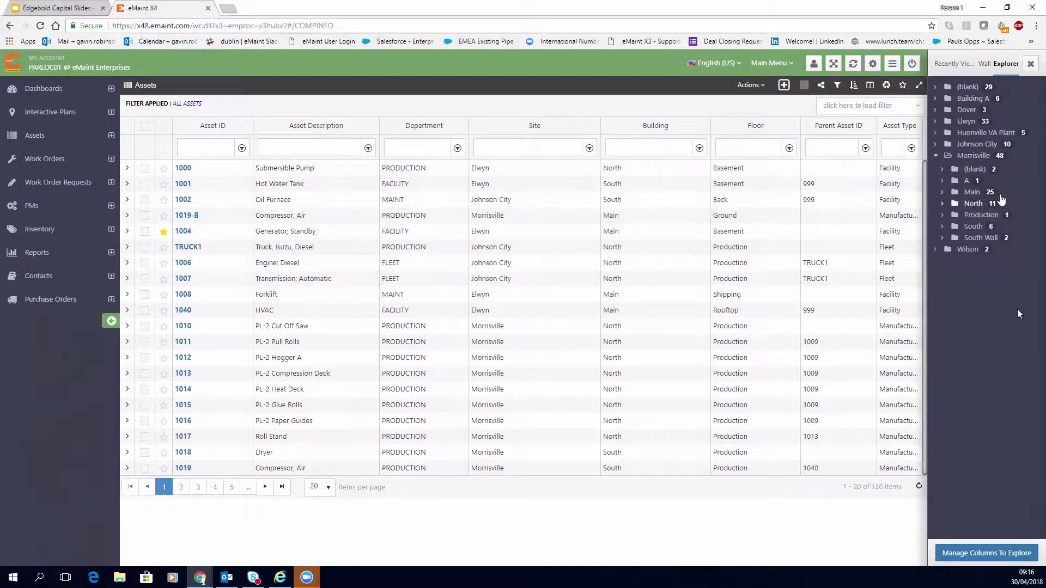
click(975, 194)
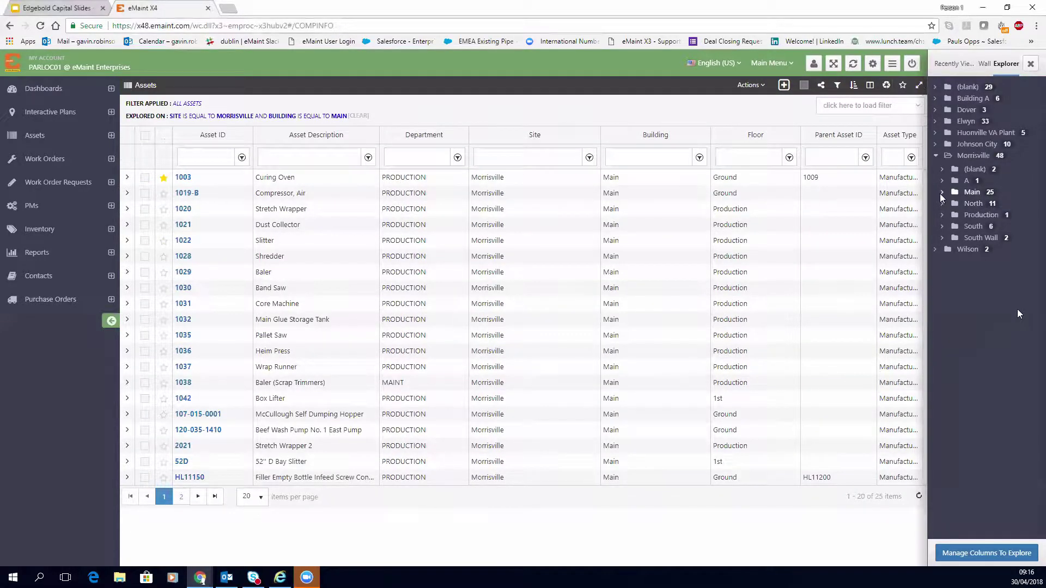
click(940, 194)
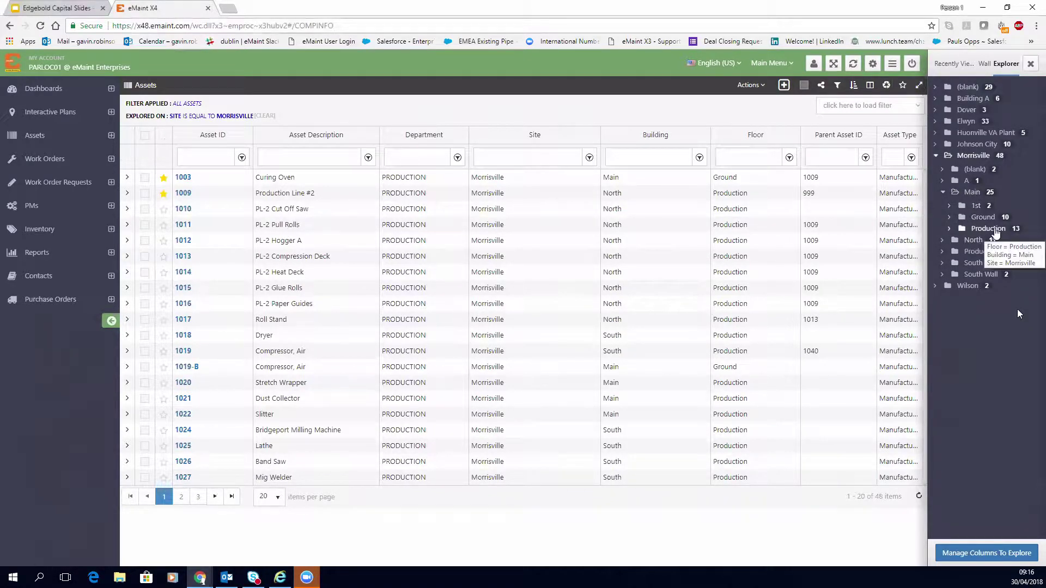
click(995, 230)
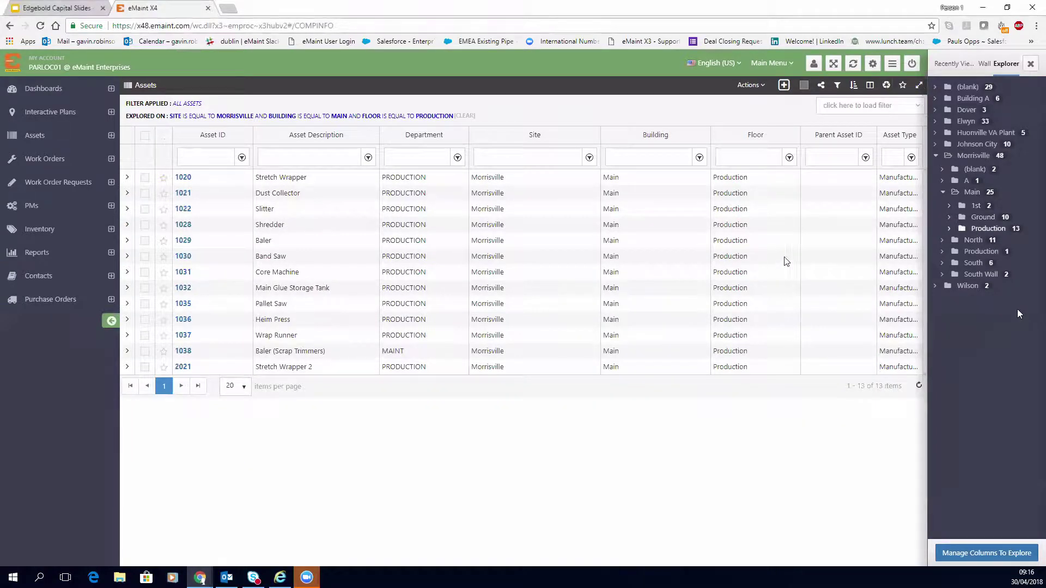
click(1031, 64)
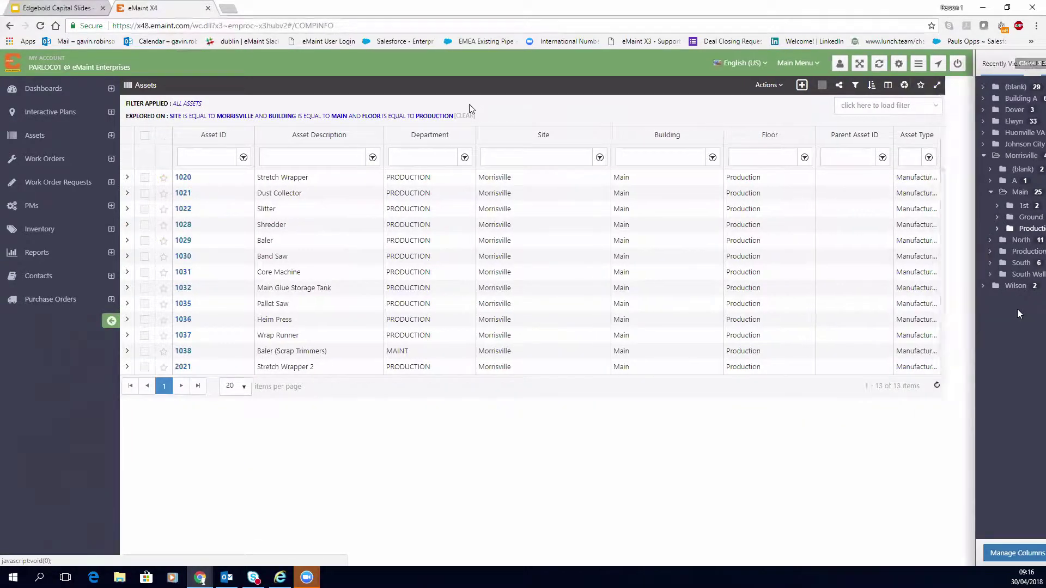
Clear the location filter, list the 7 starred assets, and open QUAL1 Jenbacher Engine.
click(463, 117)
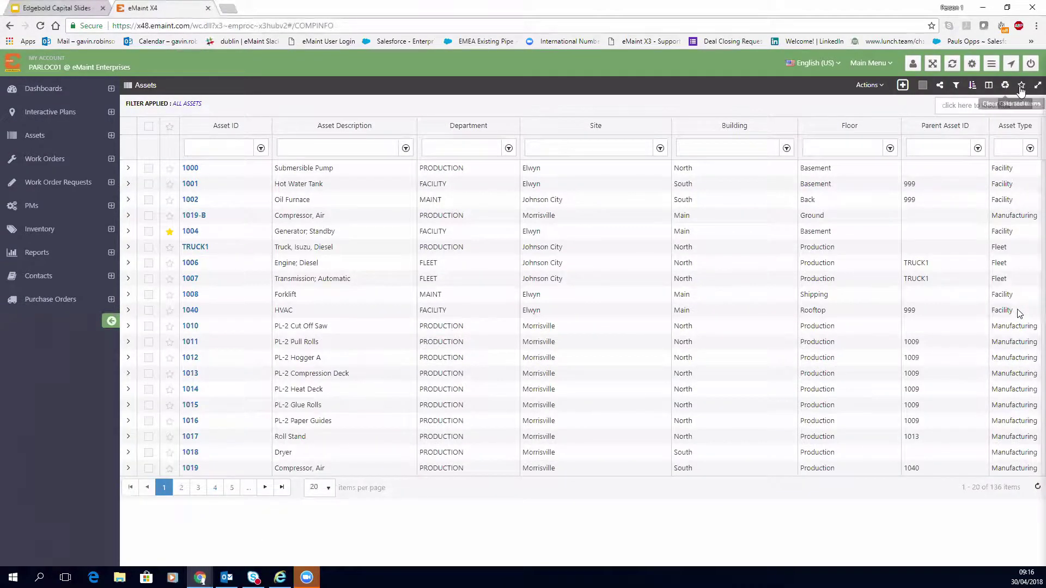
click(1021, 85)
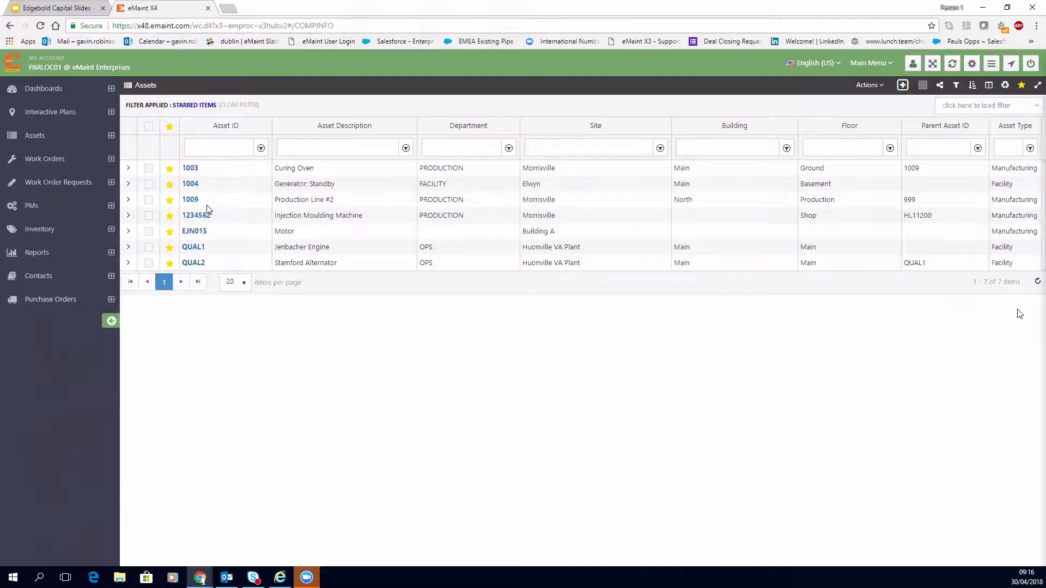
click(200, 250)
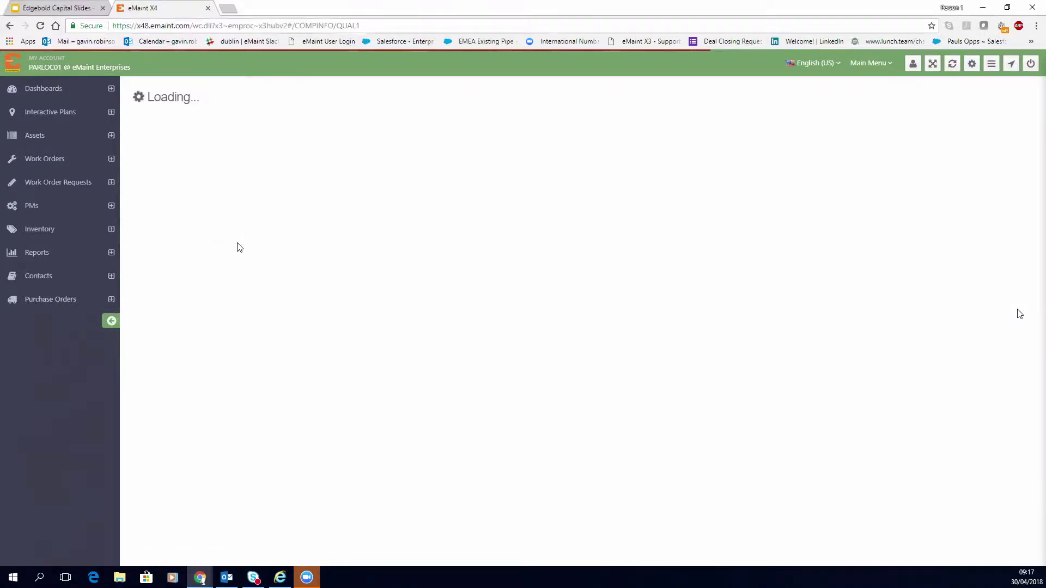
scroll(441, 386, down, 1)
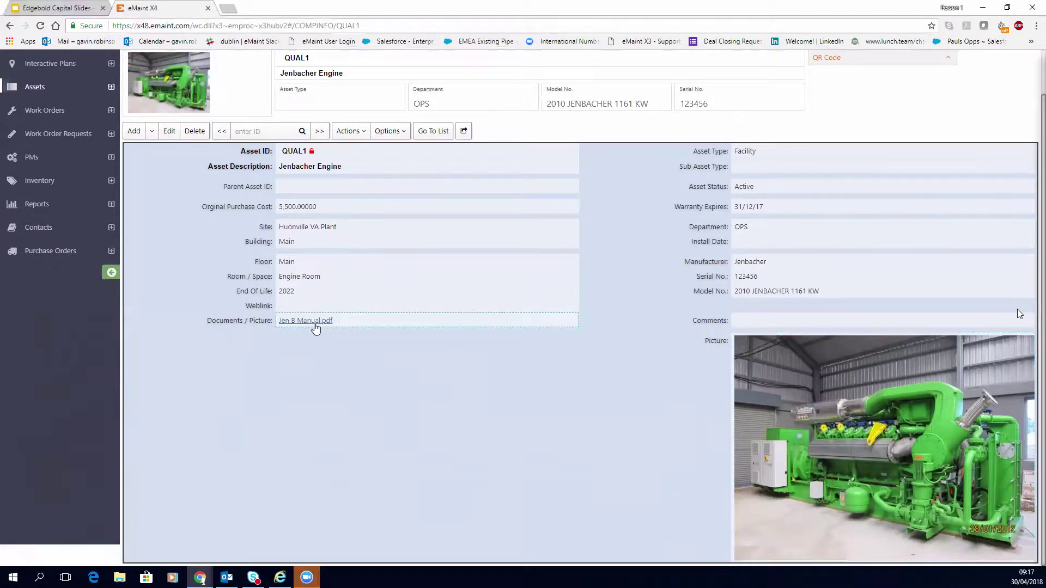
scroll(320, 321, up, 1)
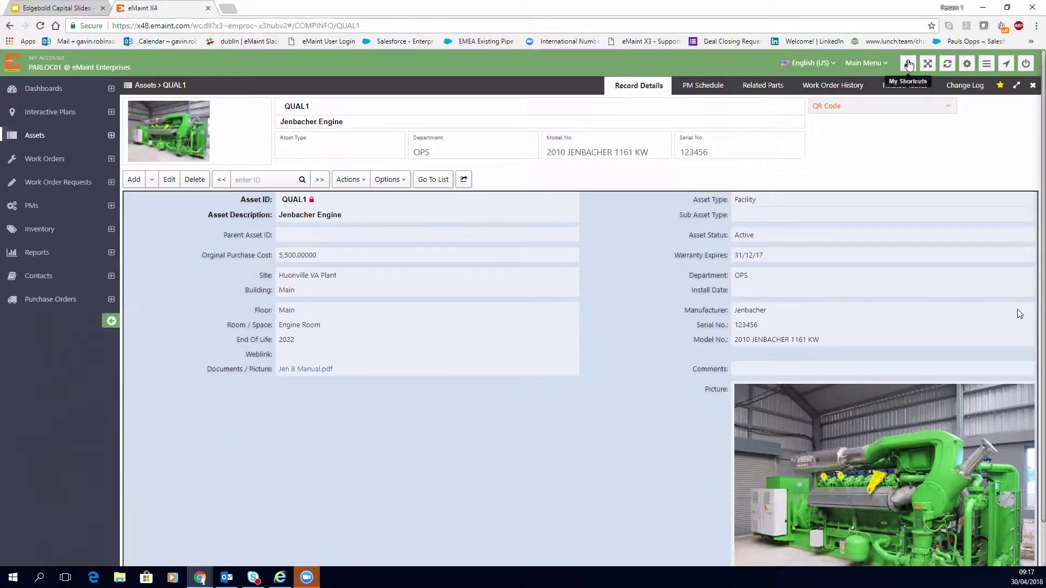
click(904, 64)
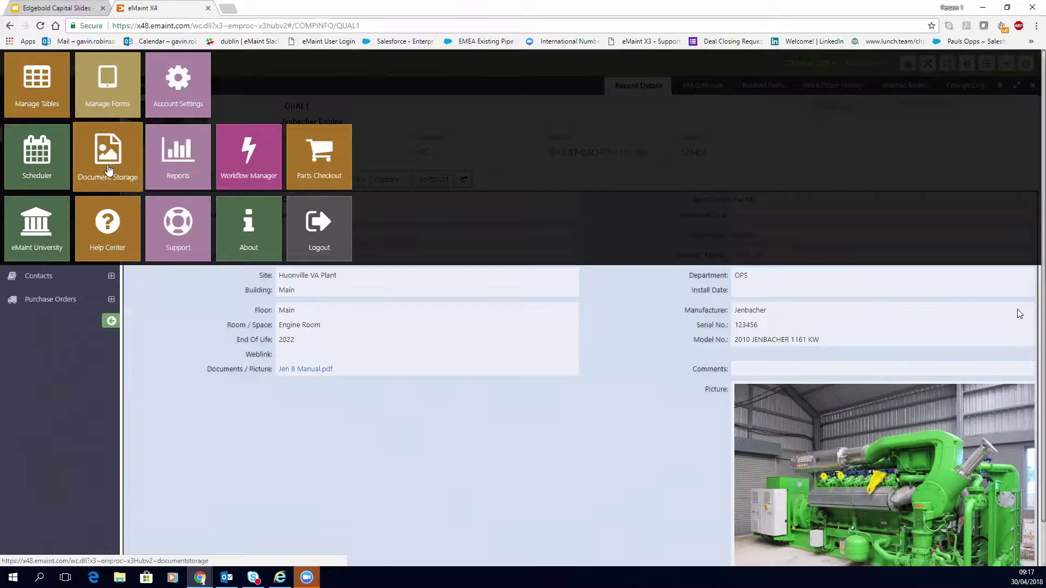
click(299, 465)
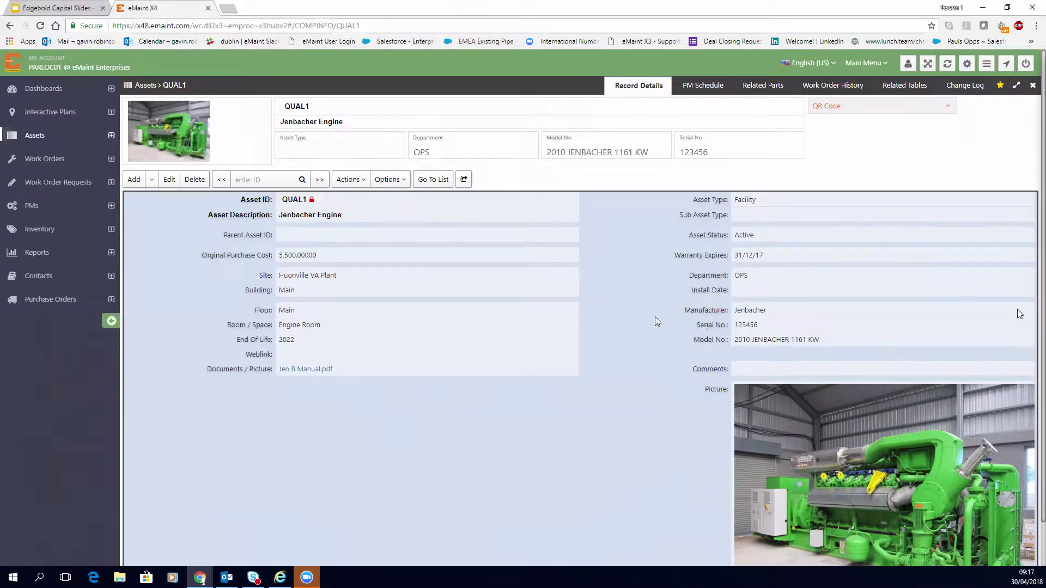
View QUAL1 on the Depreciation and Fleet forms, return to Default, and show its Actions menu.
click(387, 180)
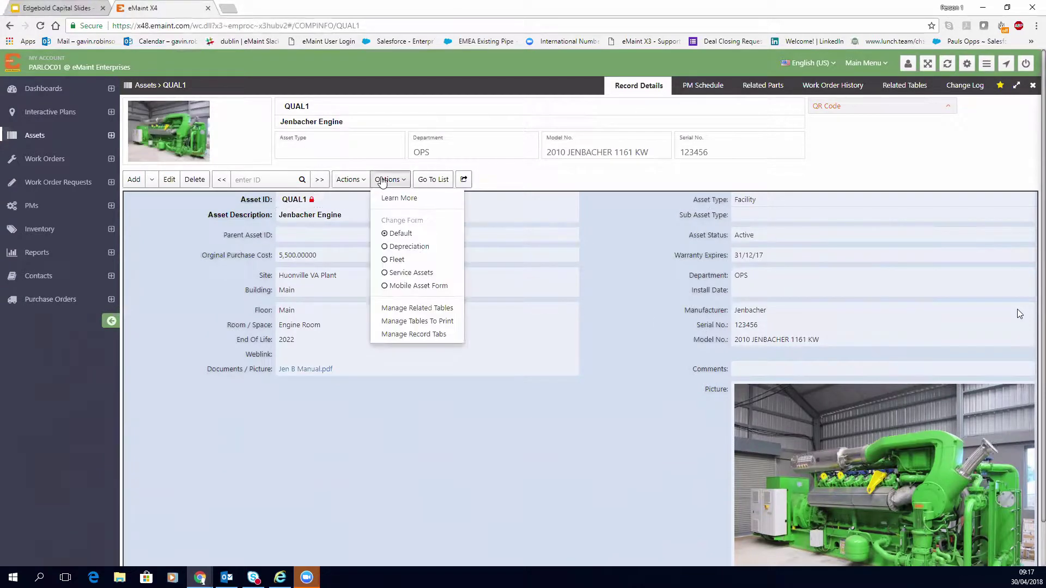
click(406, 247)
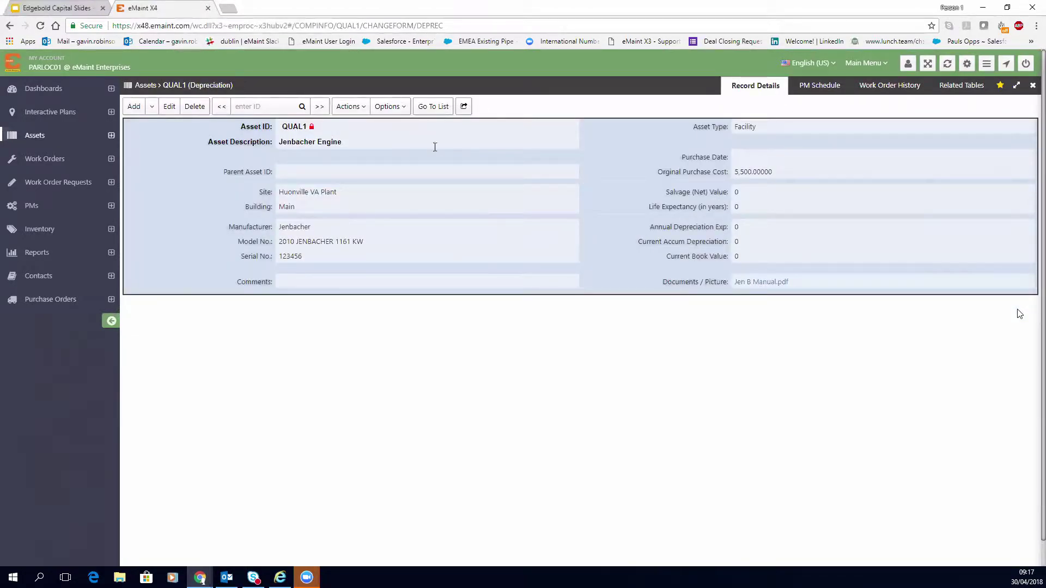
click(389, 106)
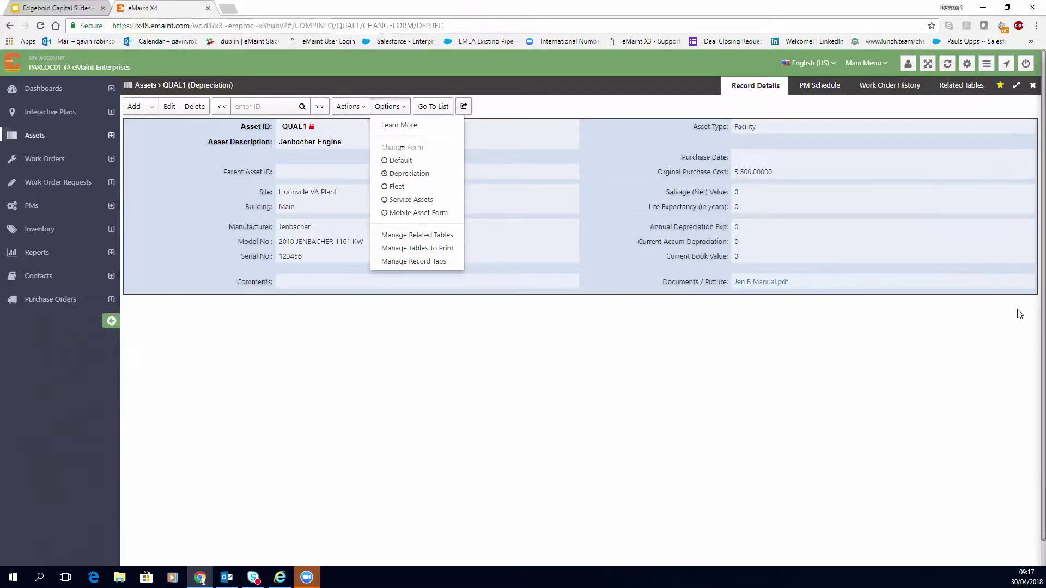
click(405, 187)
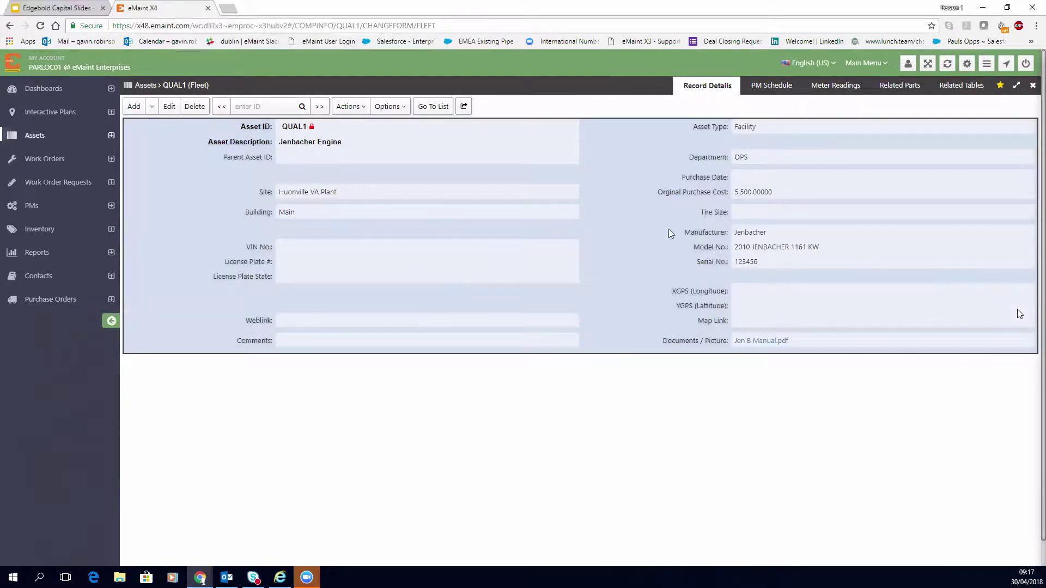
click(390, 106)
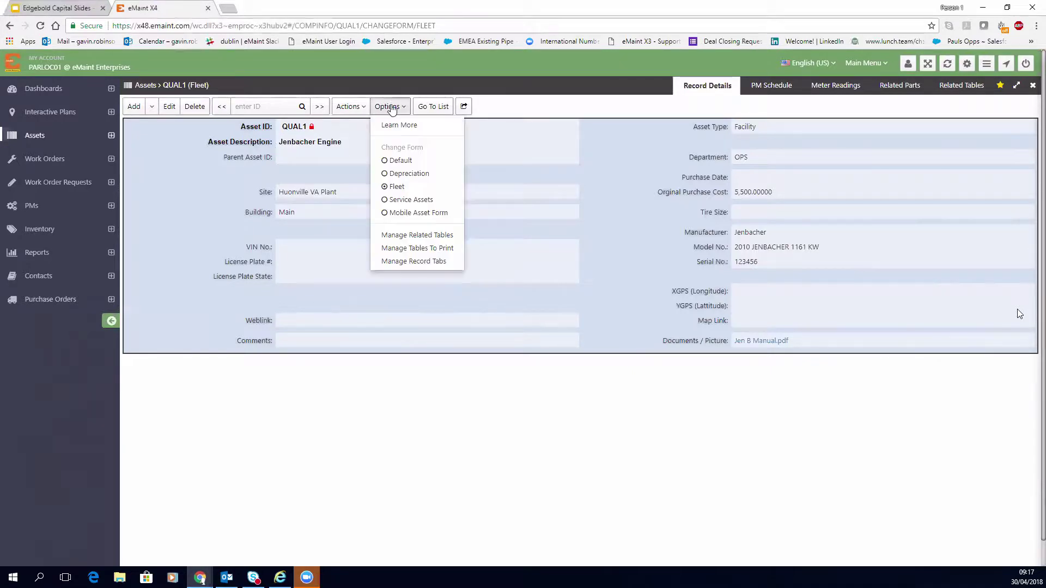
click(419, 159)
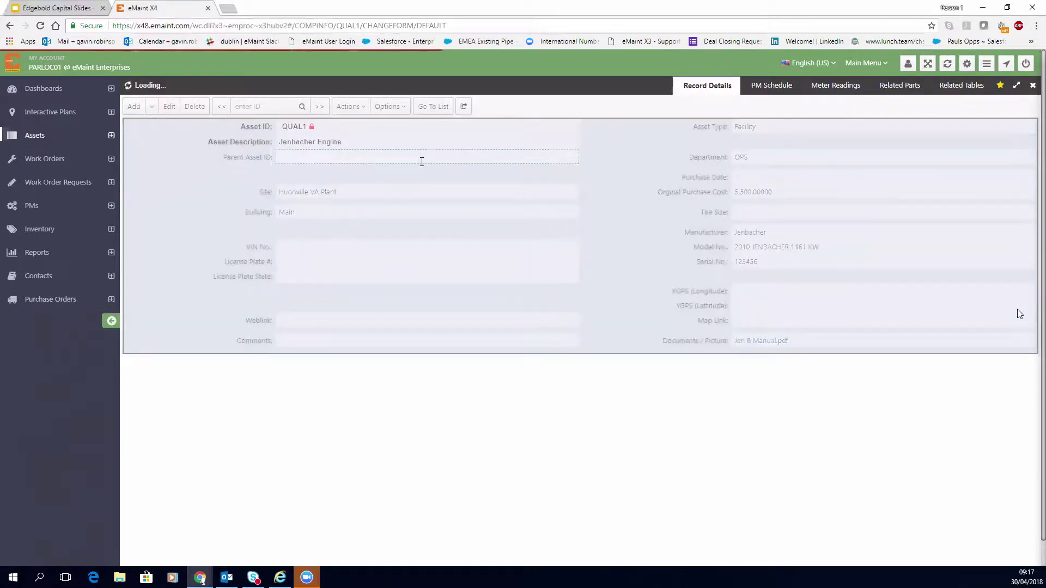
click(351, 180)
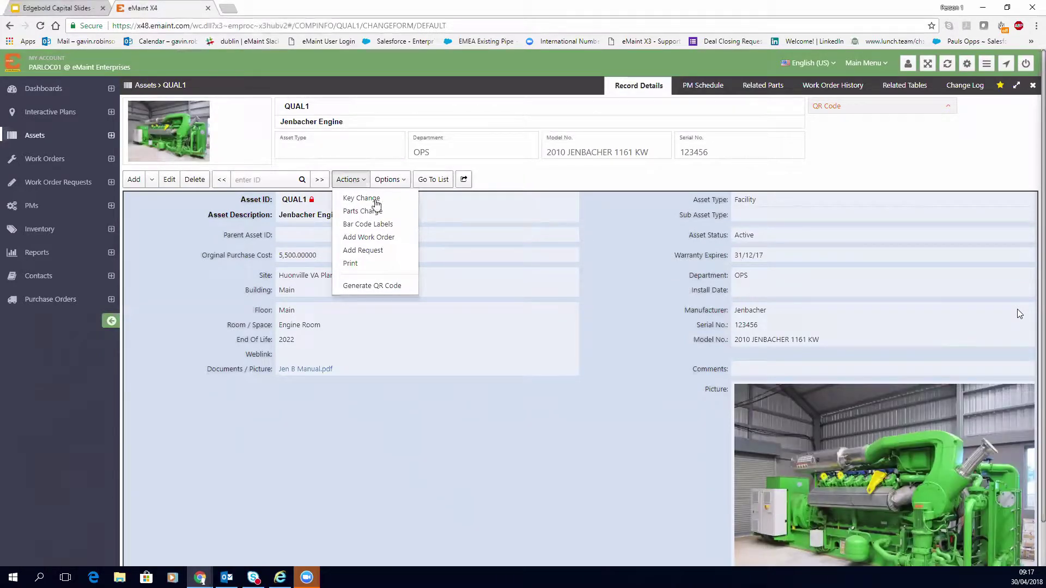
click(377, 271)
click(350, 180)
click(380, 225)
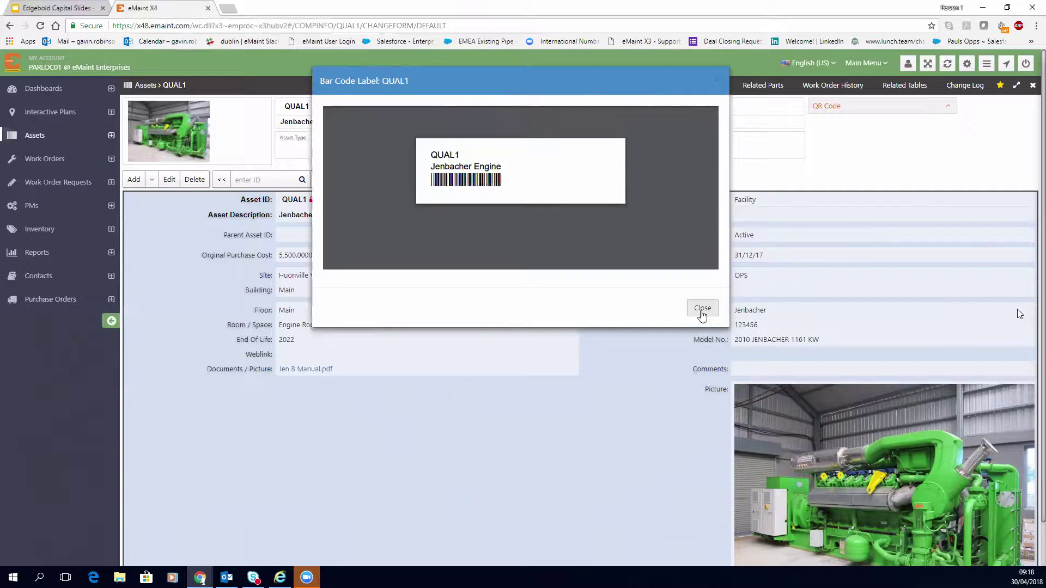
click(701, 312)
click(702, 313)
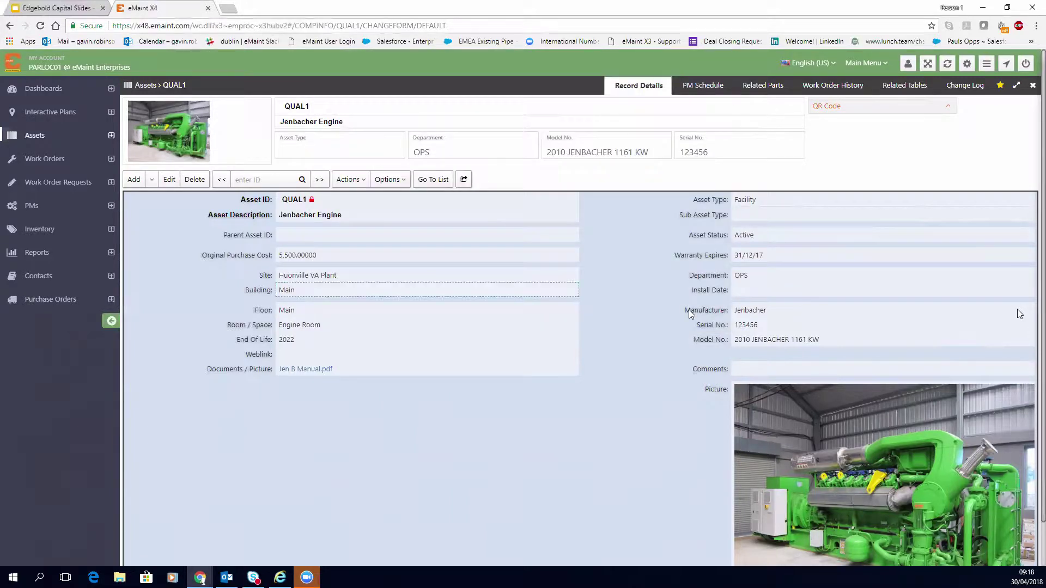
click(353, 179)
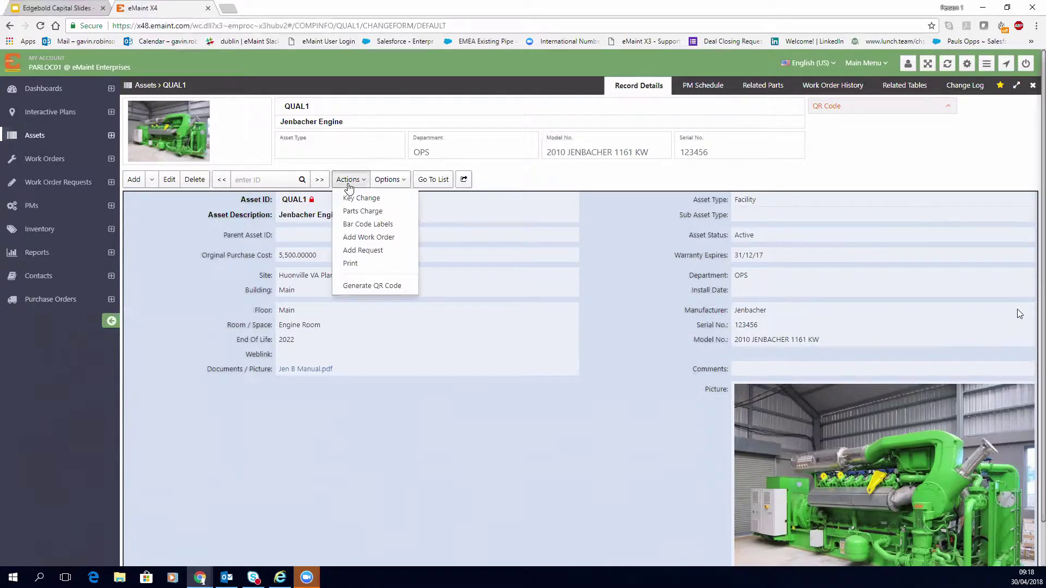
Start a new QUAL1 work order with schedule date 03/05/18 and 3 estimated hours.
click(373, 238)
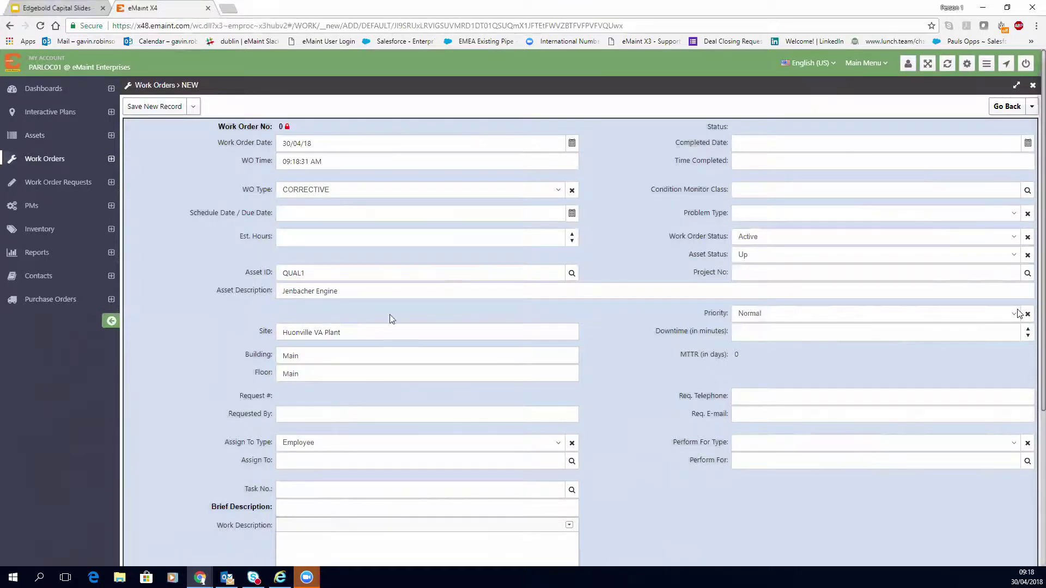
key(shift+Tab)
key(shift+Tab)
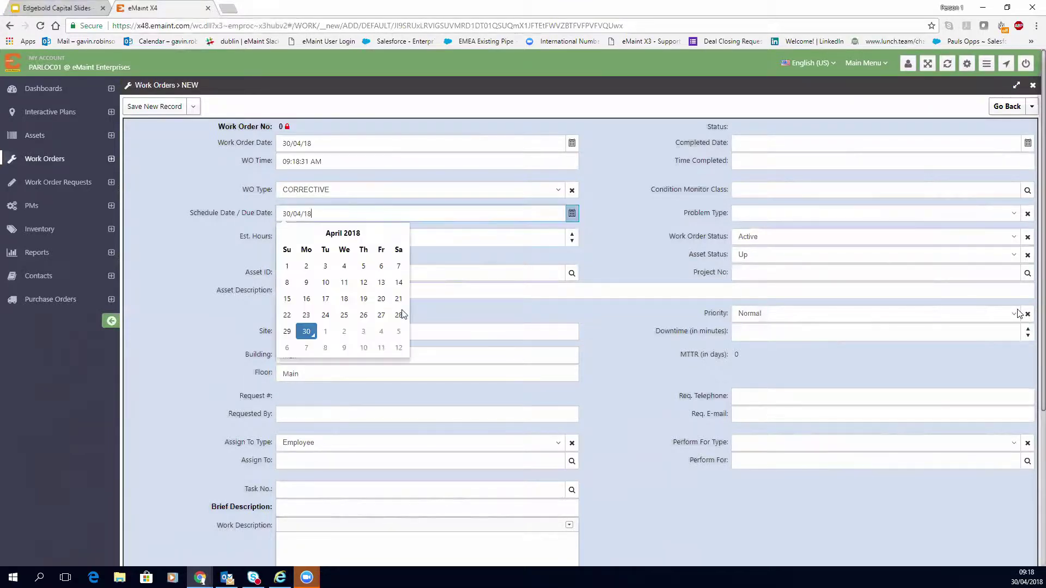
click(364, 332)
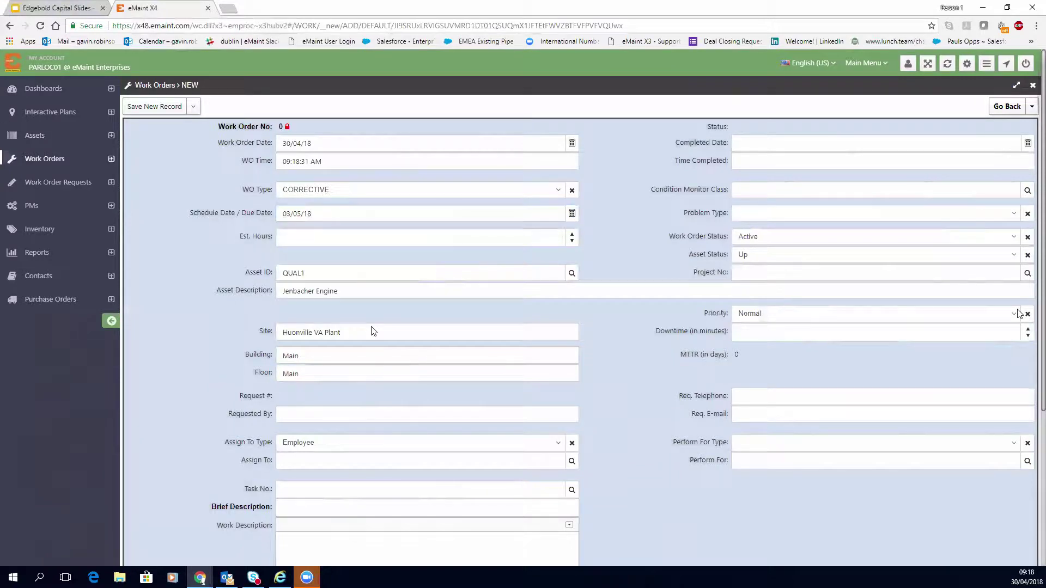
key(Tab)
text(3)
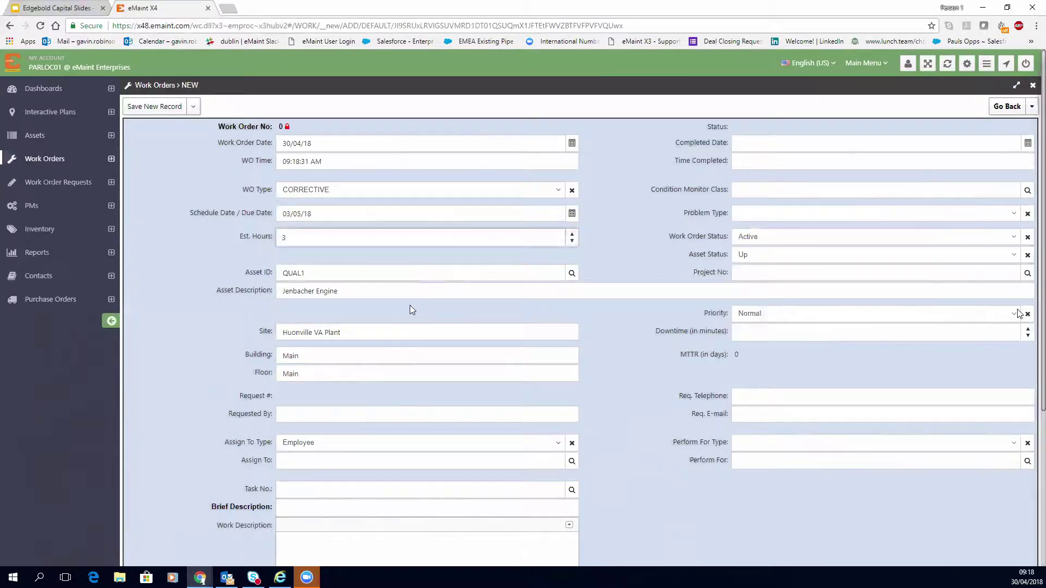
scroll(410, 305, down, 1)
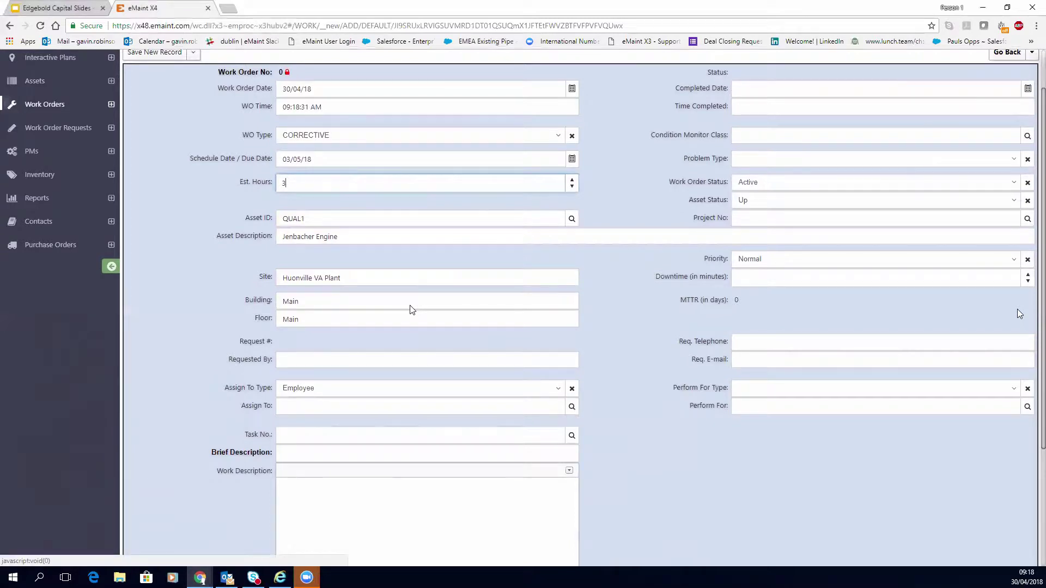
Assign the work order to an employee contact and set task TR-001 Tire rotation.
click(447, 388)
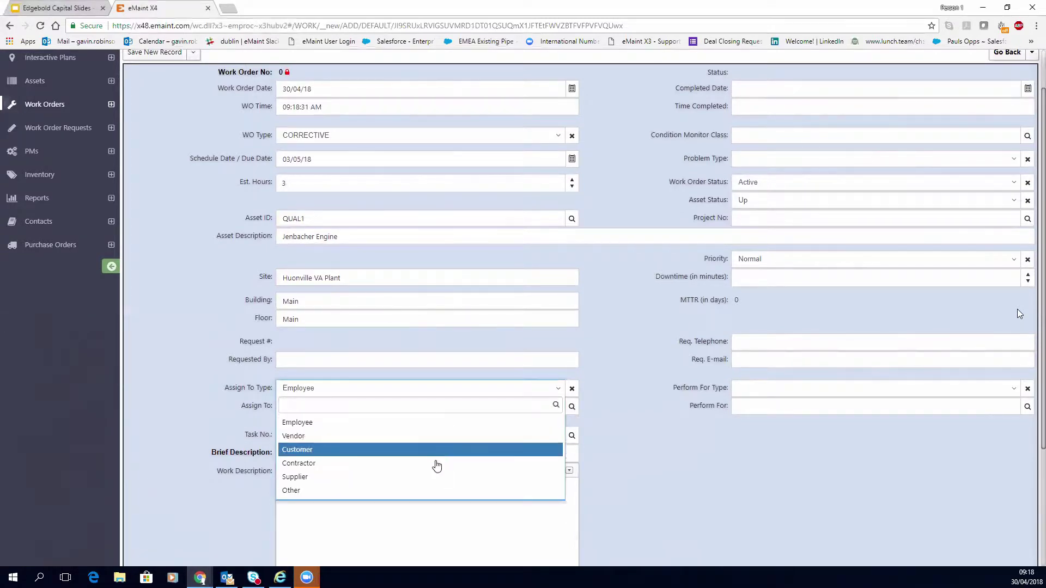
click(672, 483)
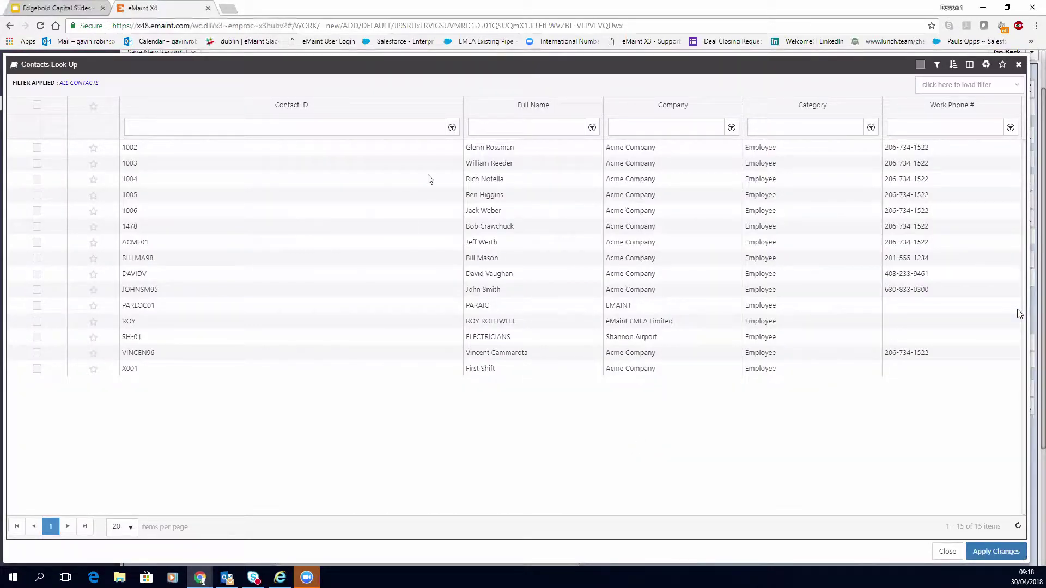
click(36, 305)
click(969, 553)
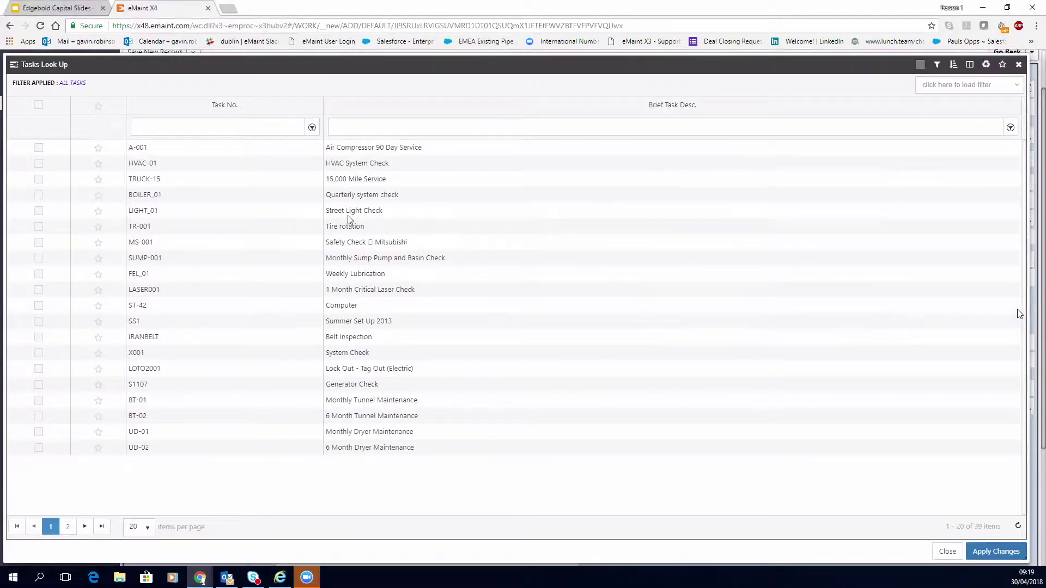
click(38, 226)
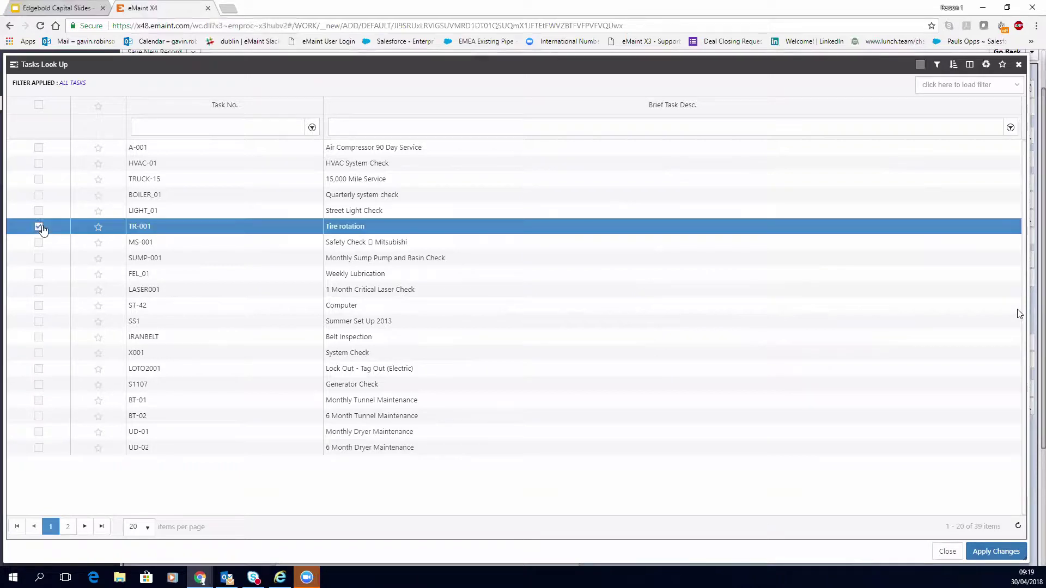
click(978, 550)
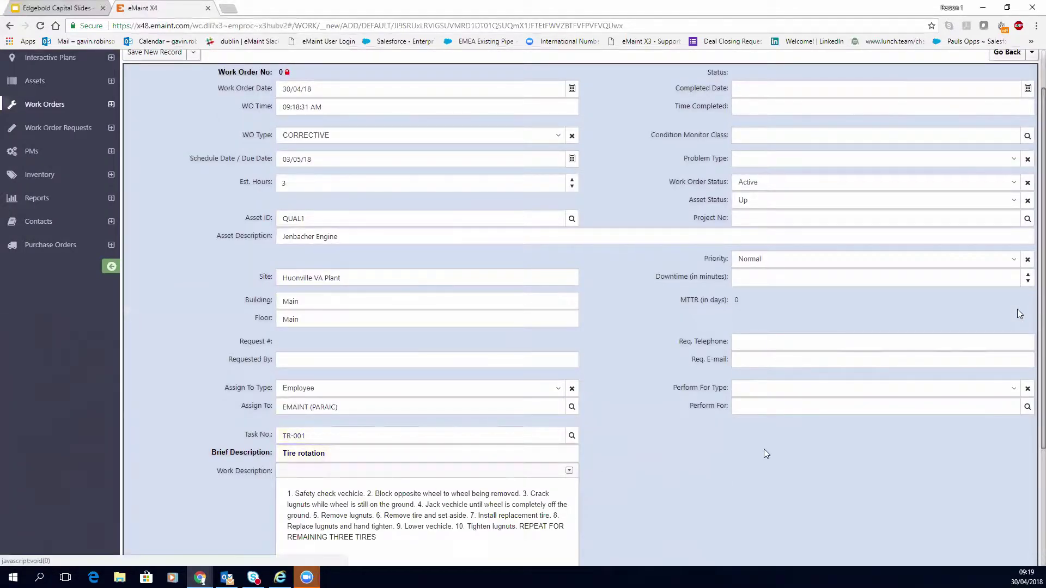
Leave the Perform For type unchanged and bring up the new work order's save options.
click(872, 388)
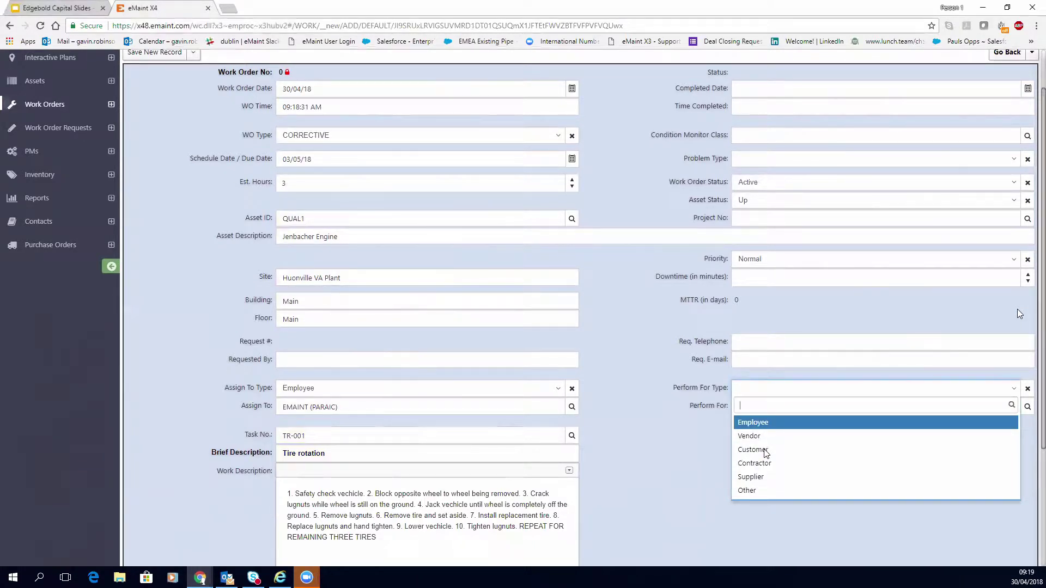
key(Escape)
scroll(655, 431, up, 1)
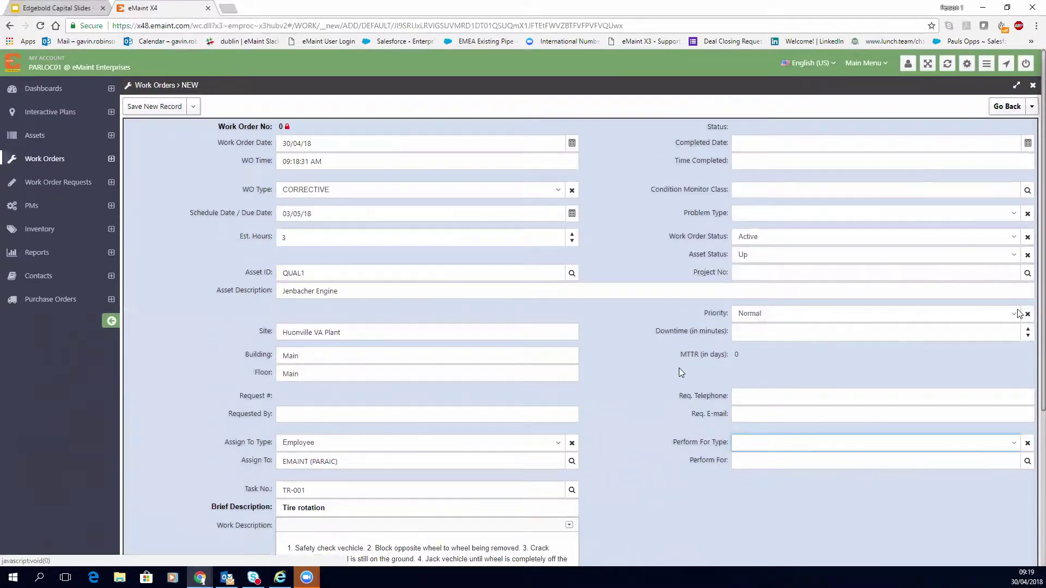
click(162, 111)
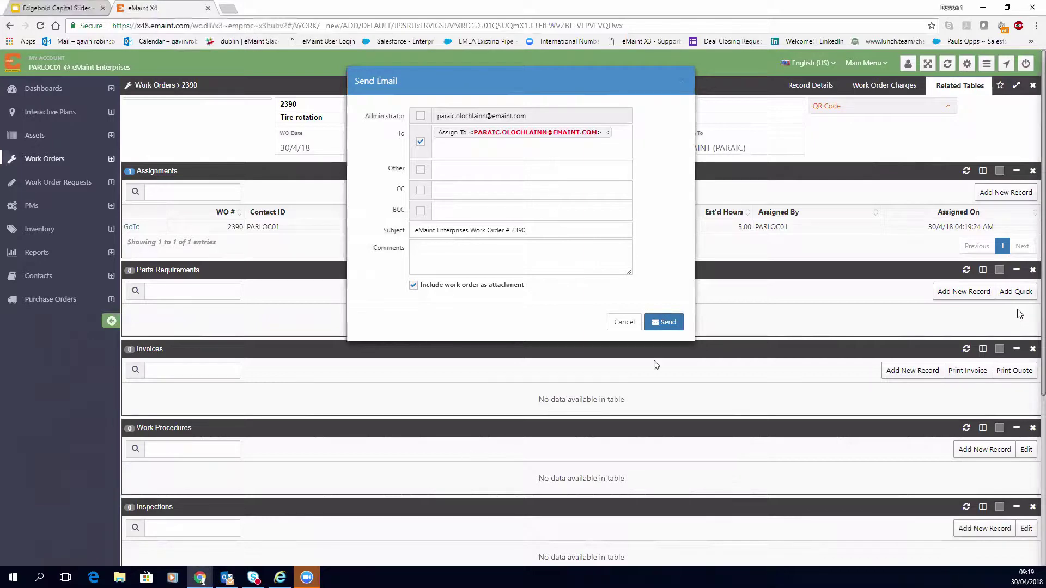
Dismiss work order 2390's e-mail notice, review its details and related tables, and add a parts requirement.
click(624, 322)
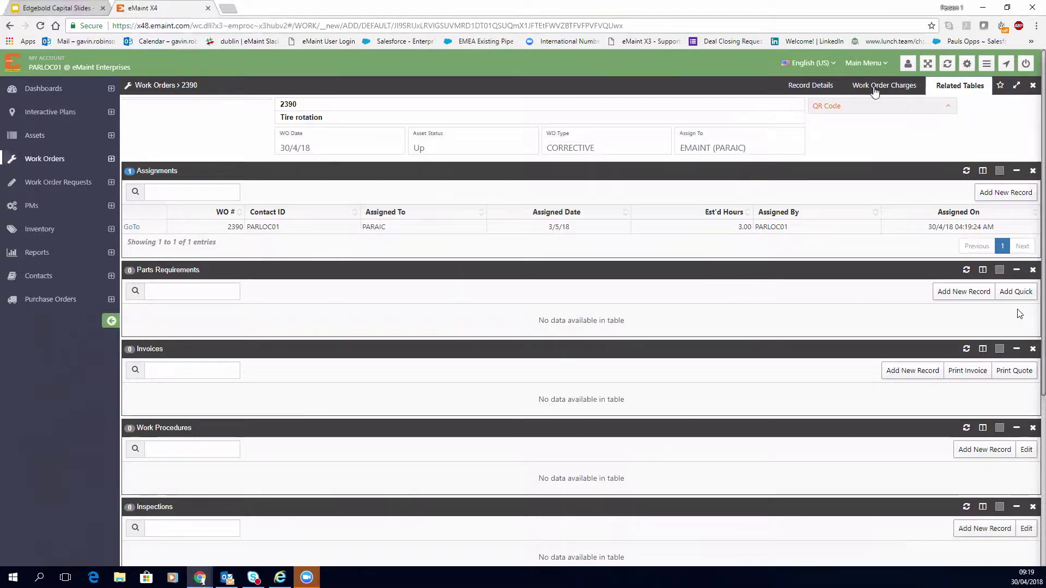
click(816, 86)
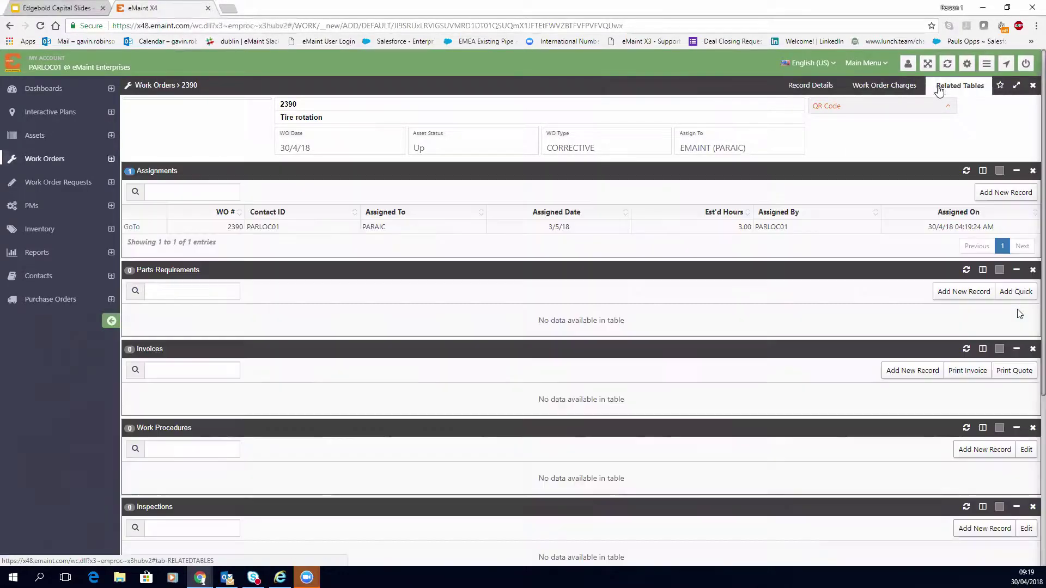
click(960, 85)
scroll(809, 213, down, 5)
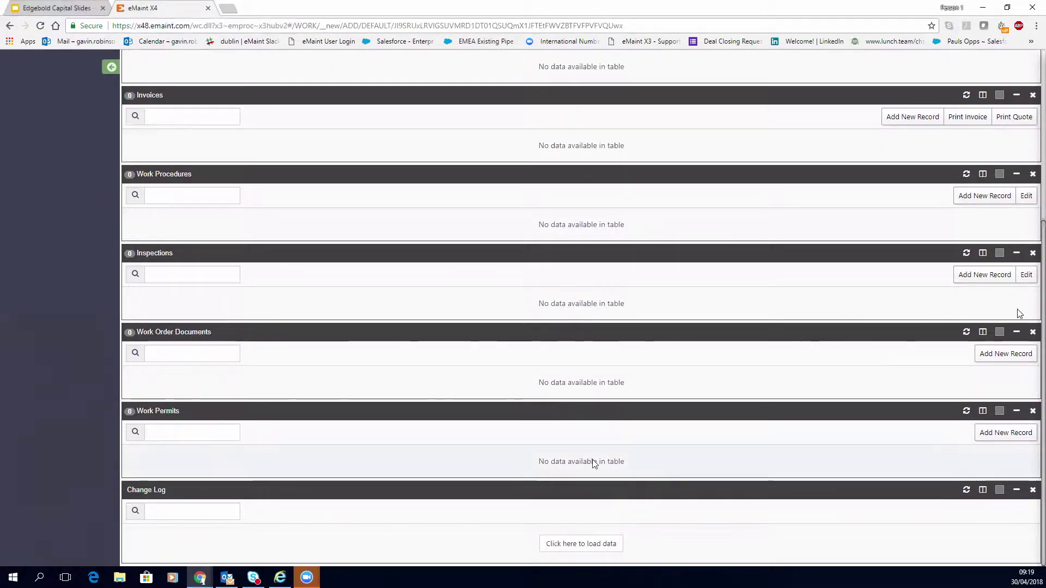
scroll(577, 438, up, 2)
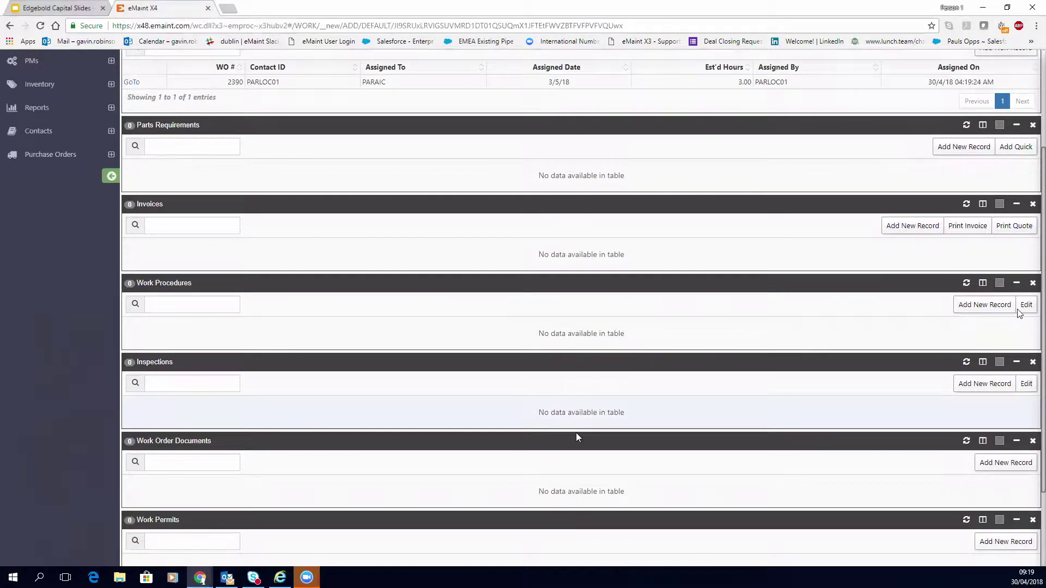
scroll(576, 433, up, 3)
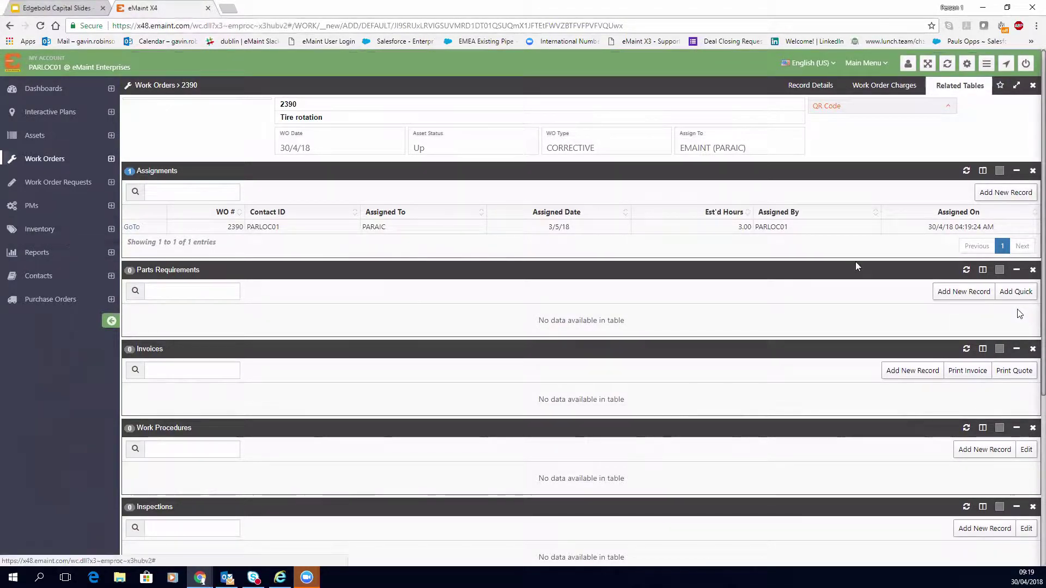
click(961, 294)
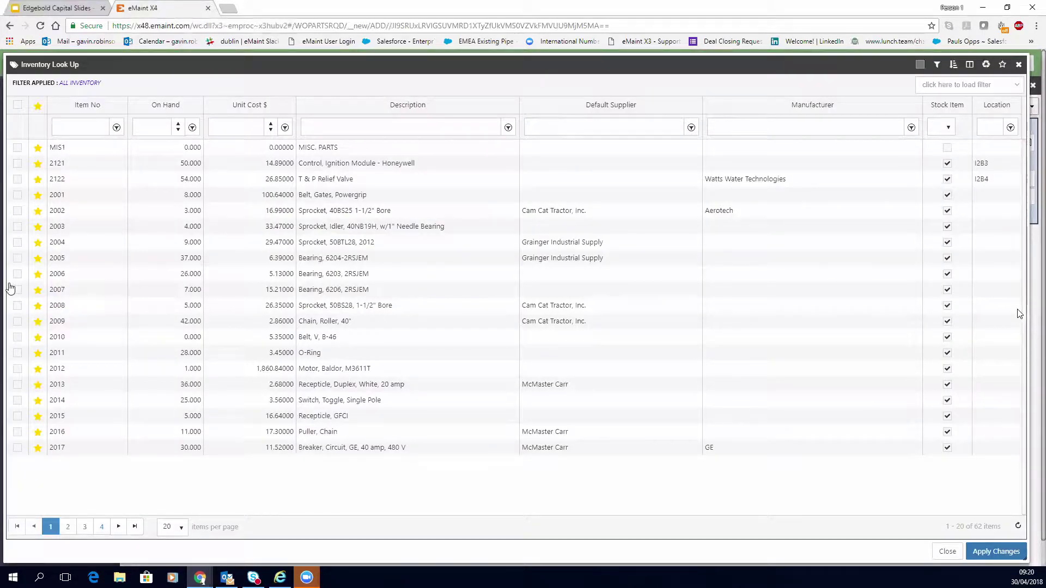
Require 1 of item 2007 Bearing 6206 2RSJEM by 03/05/18, save it, and return to work order 2390.
click(18, 289)
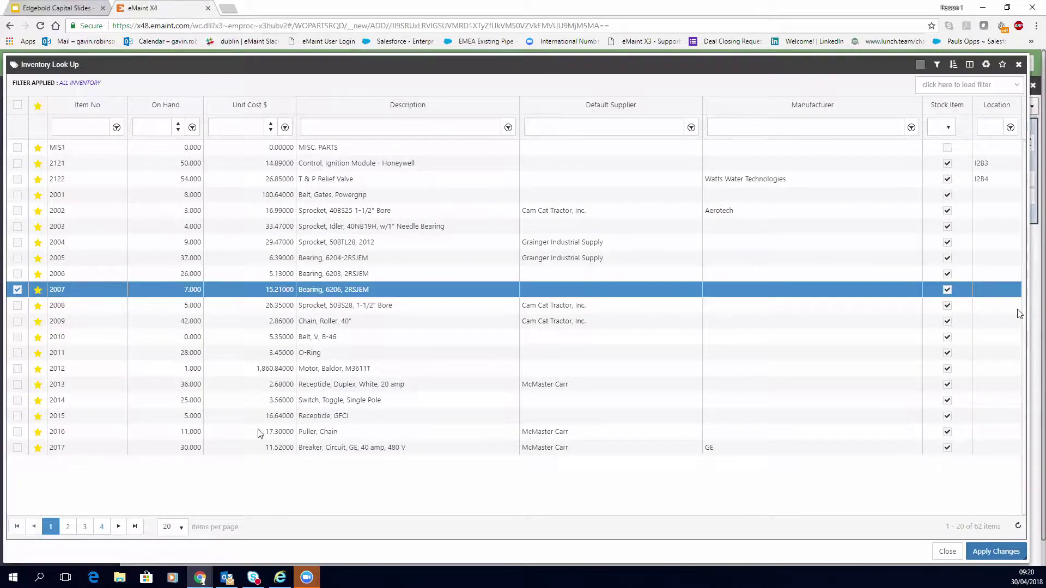
click(1010, 553)
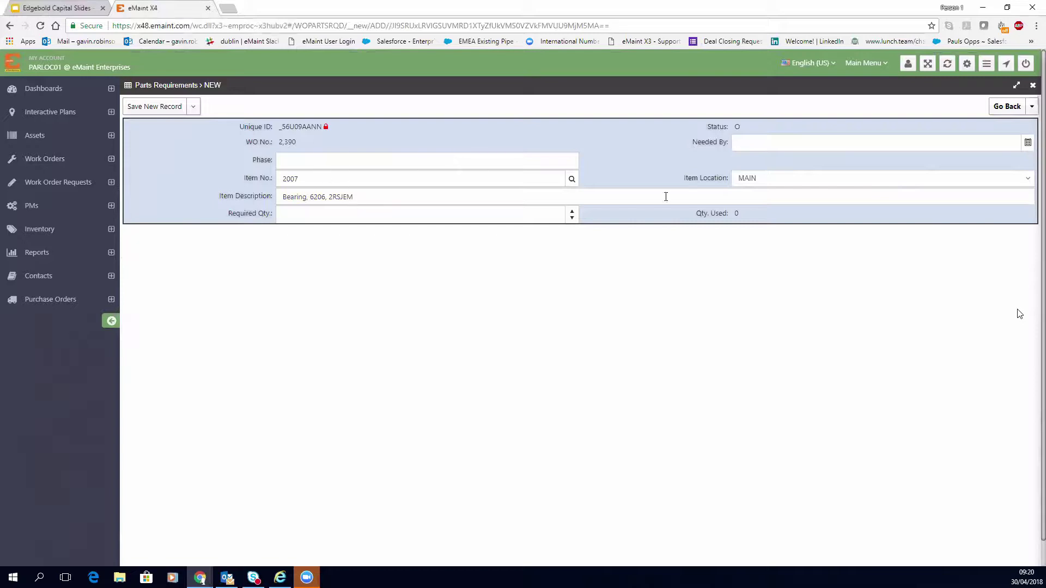
click(1028, 142)
click(817, 264)
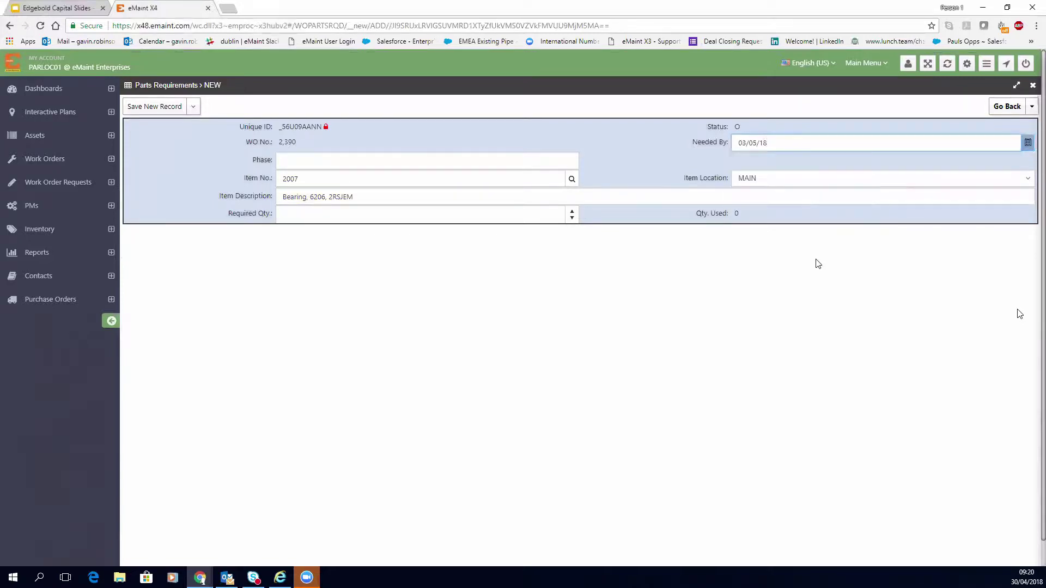
text(1)
click(162, 107)
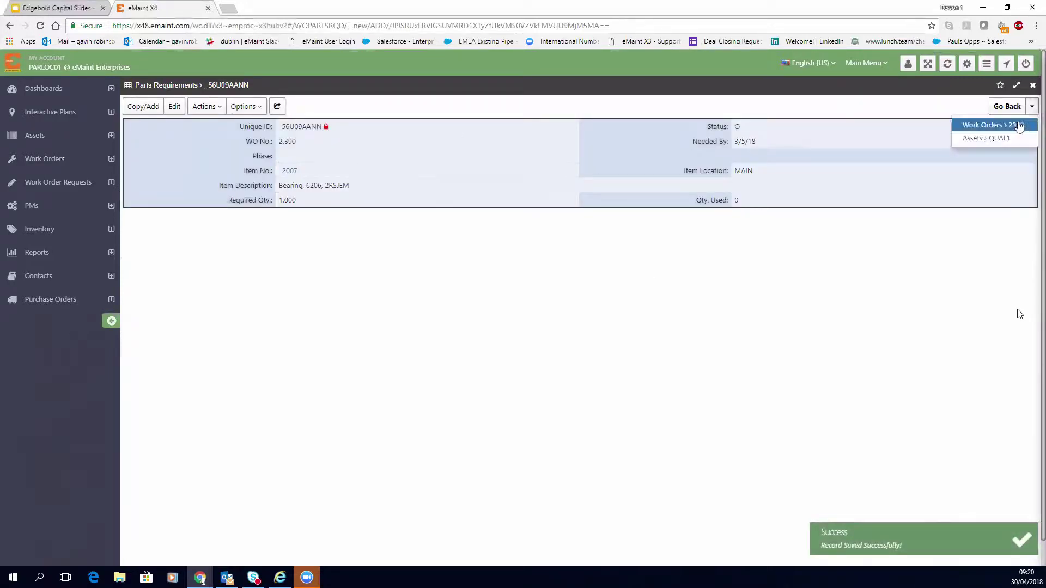
click(1009, 109)
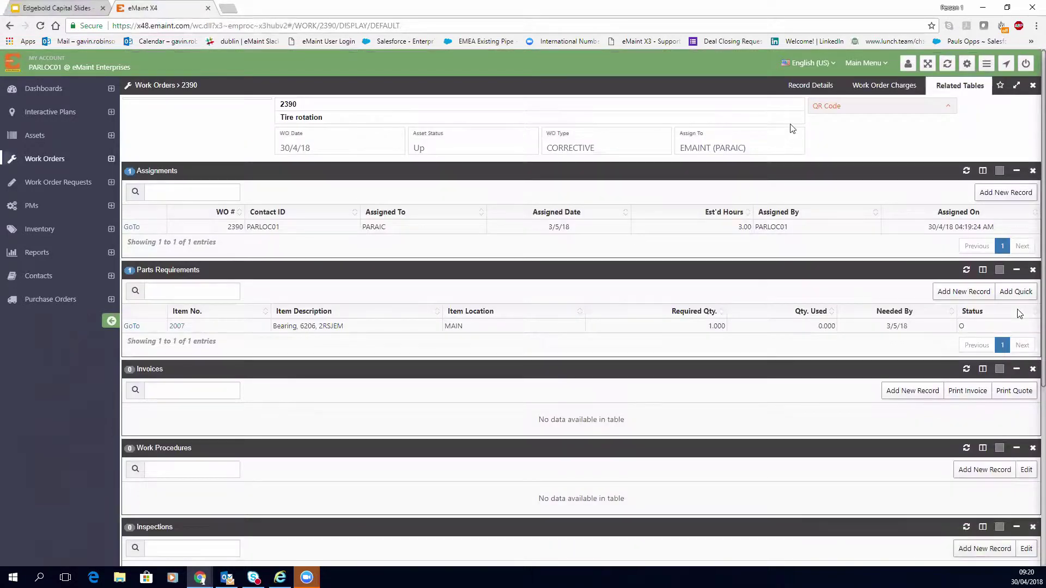
Show work order 2390's Record Details: corrective Tire rotation for QUAL1, due 3/5/18, 3.00 hours.
click(799, 88)
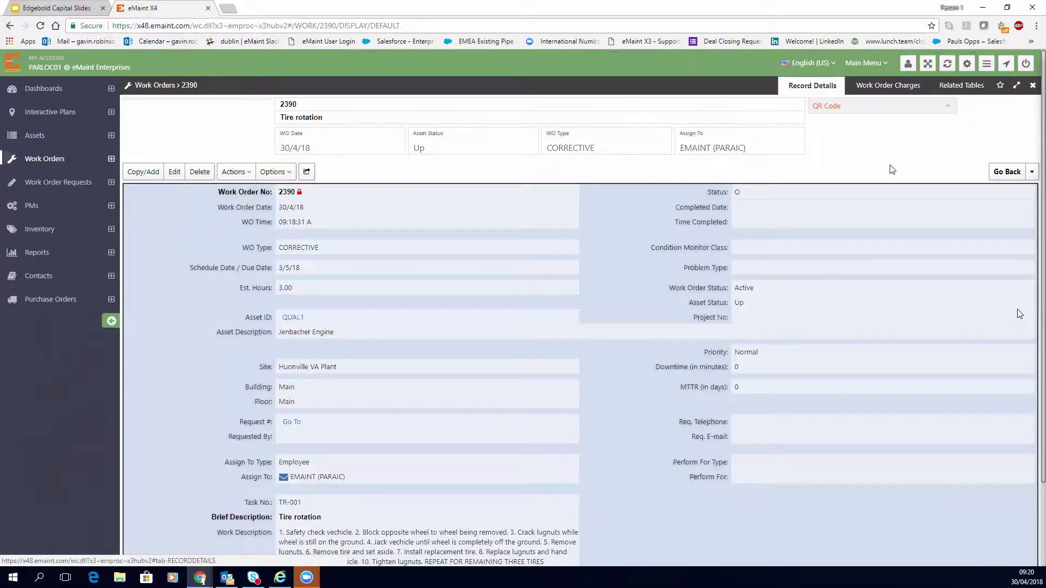
mouse_move(1004, 173)
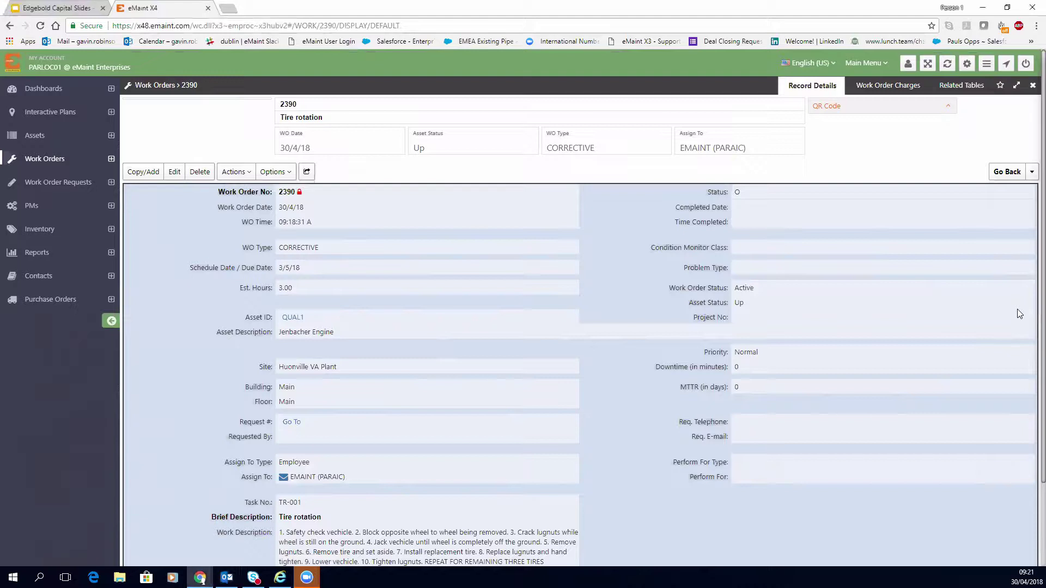
Launch Emaint Mx Mobile from Data Center, maximize its window, and show its Menu of work areas.
click(867, 62)
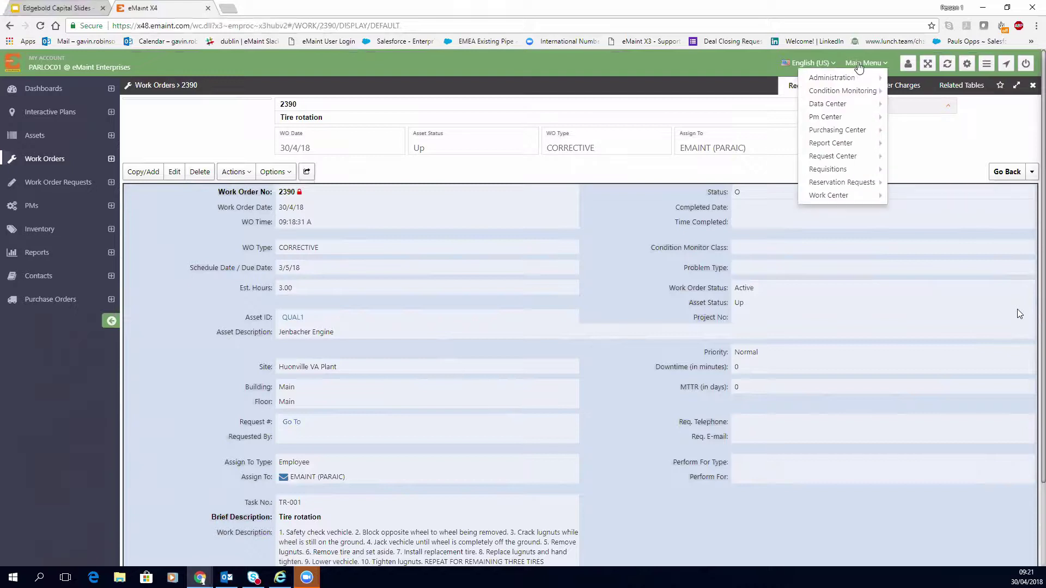
mouse_move(866, 103)
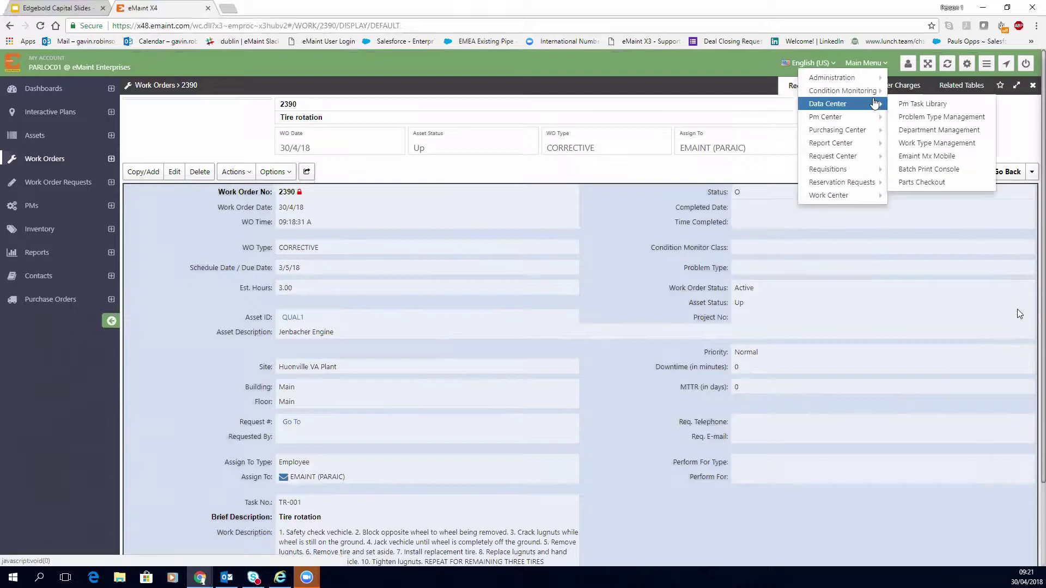
click(926, 156)
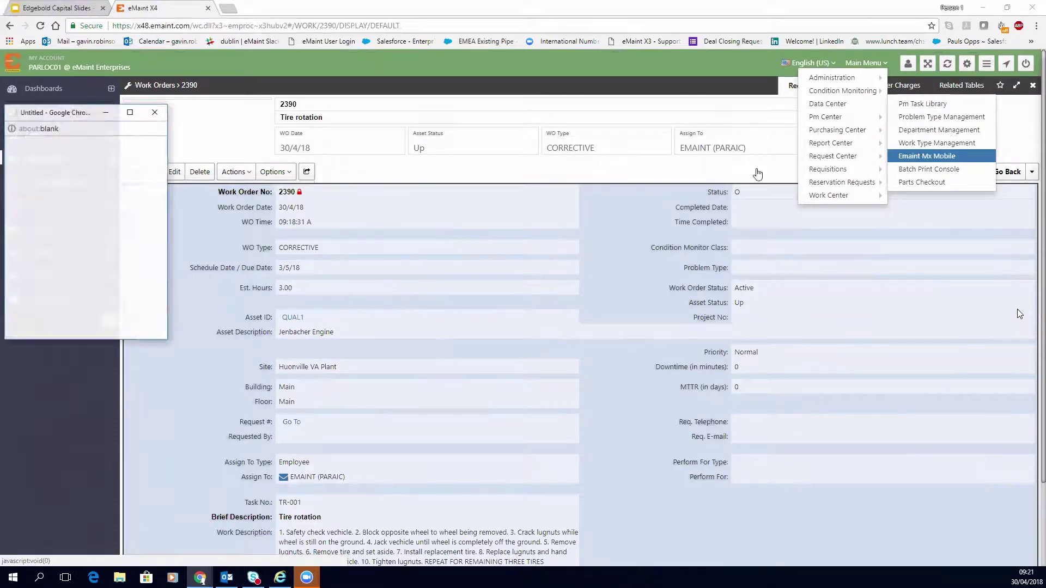
click(130, 112)
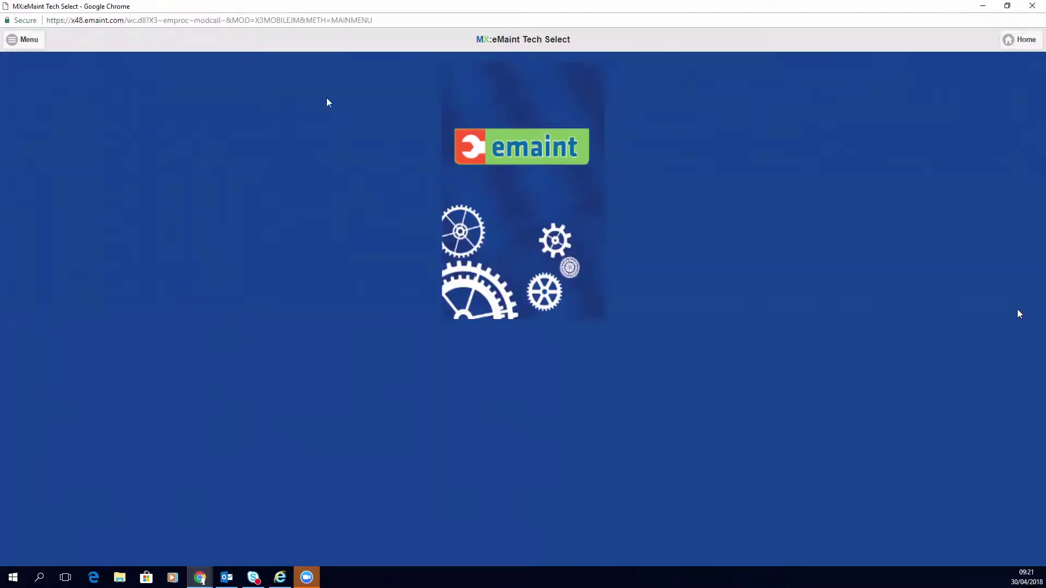
click(28, 43)
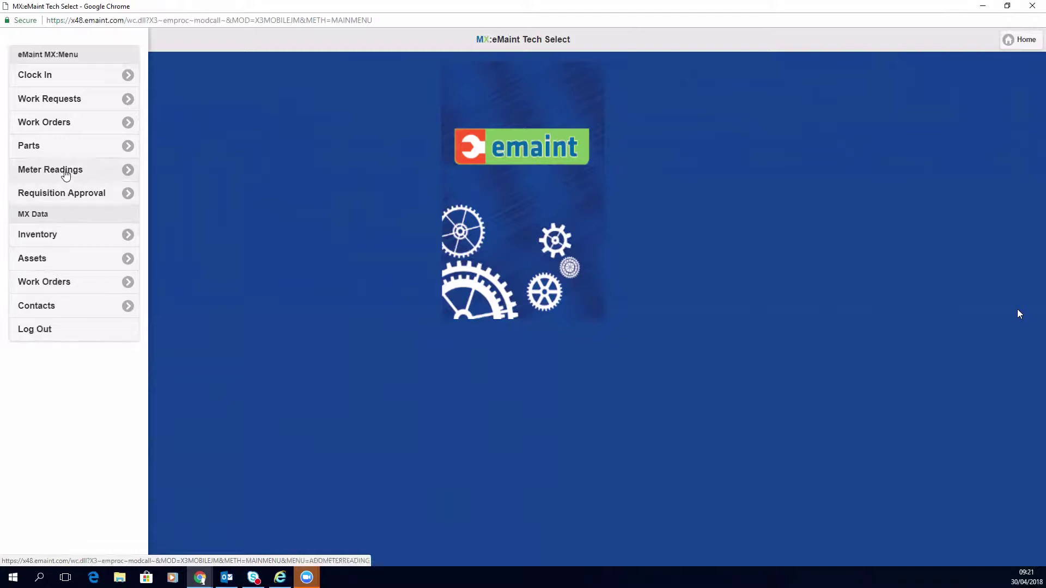
Open My Work Orders and sort it by Priority, then by Brief Description.
click(52, 129)
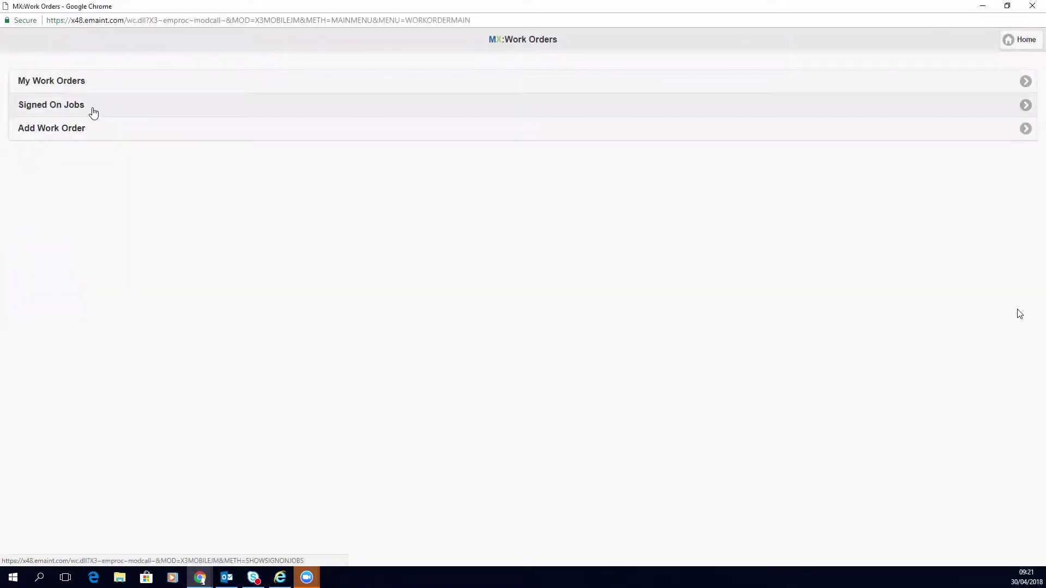
click(92, 86)
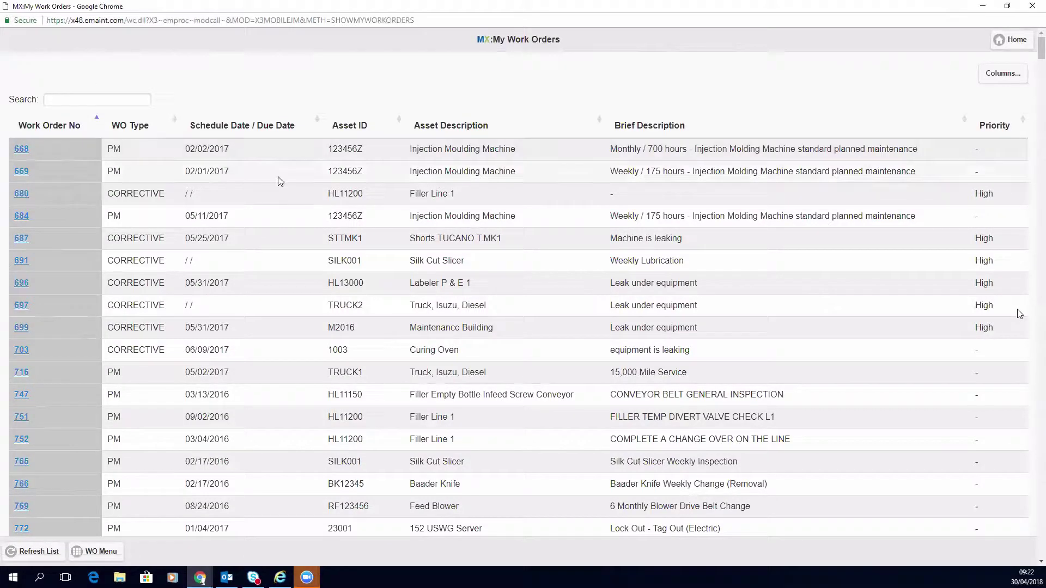
click(1006, 128)
click(1005, 128)
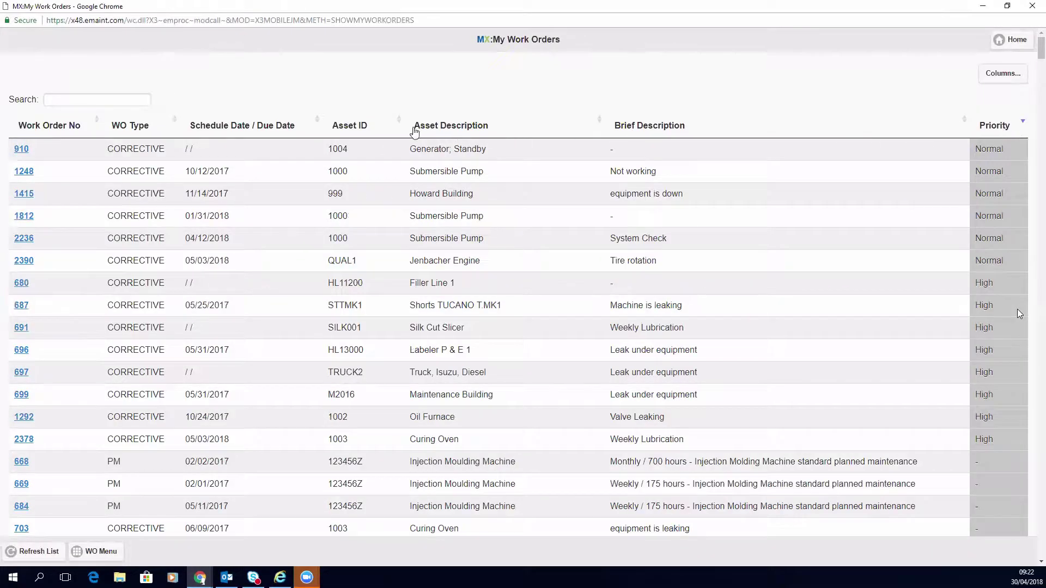
click(652, 127)
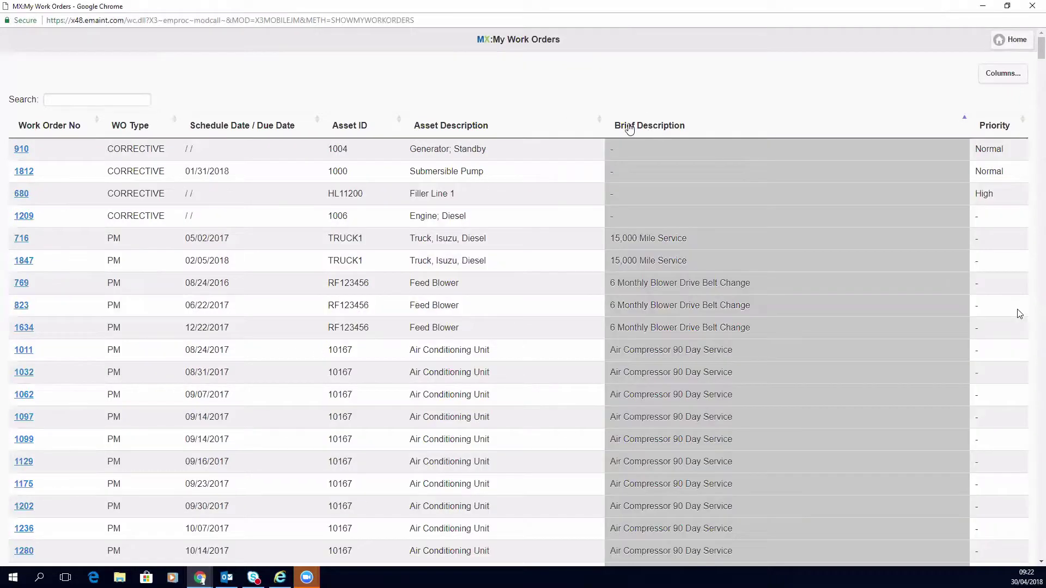
Search for High priority, clear it, sort by Asset Description, and open work order 826.
click(76, 99)
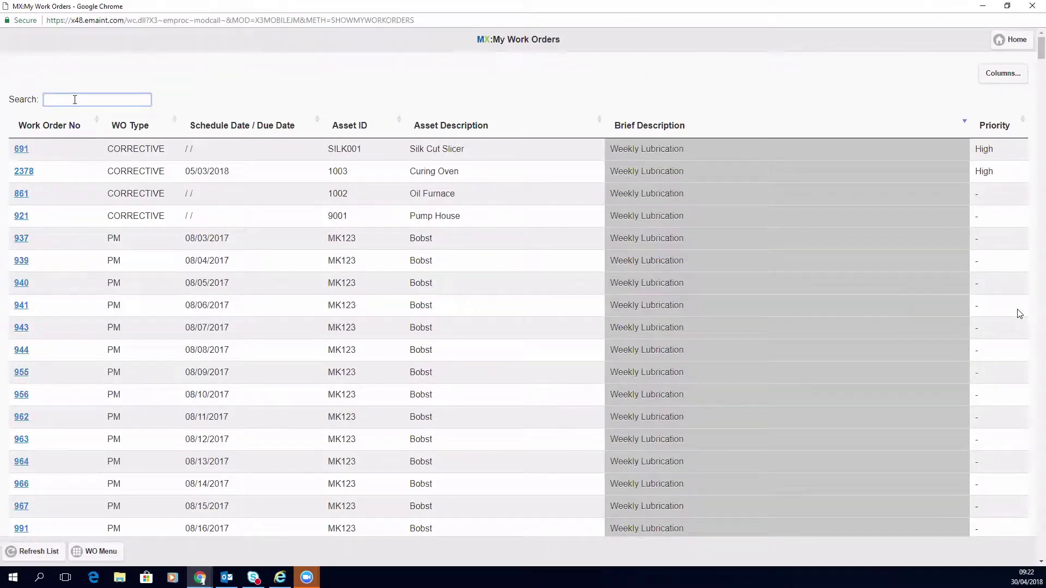
text(High)
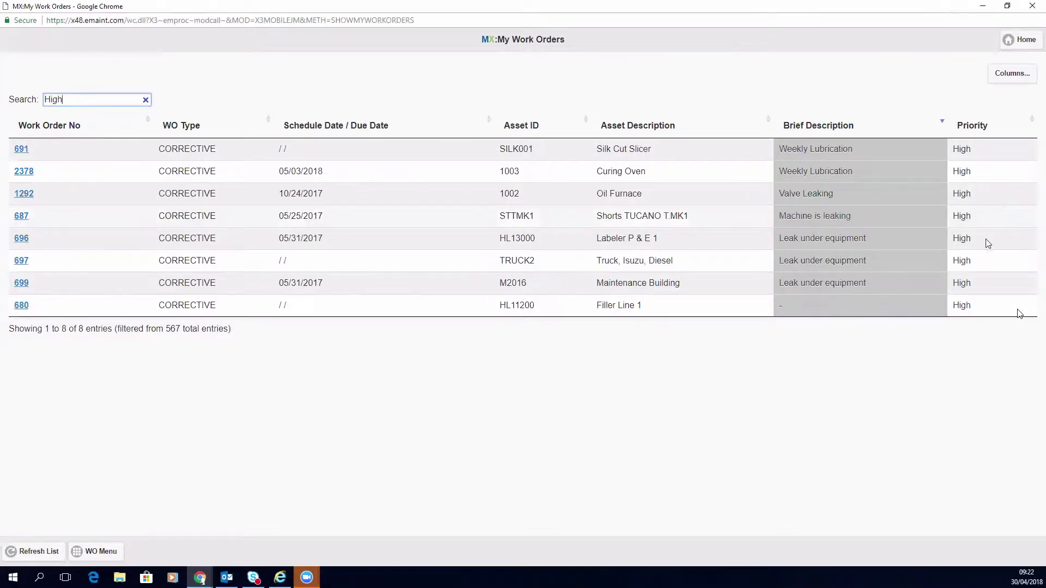
click(529, 130)
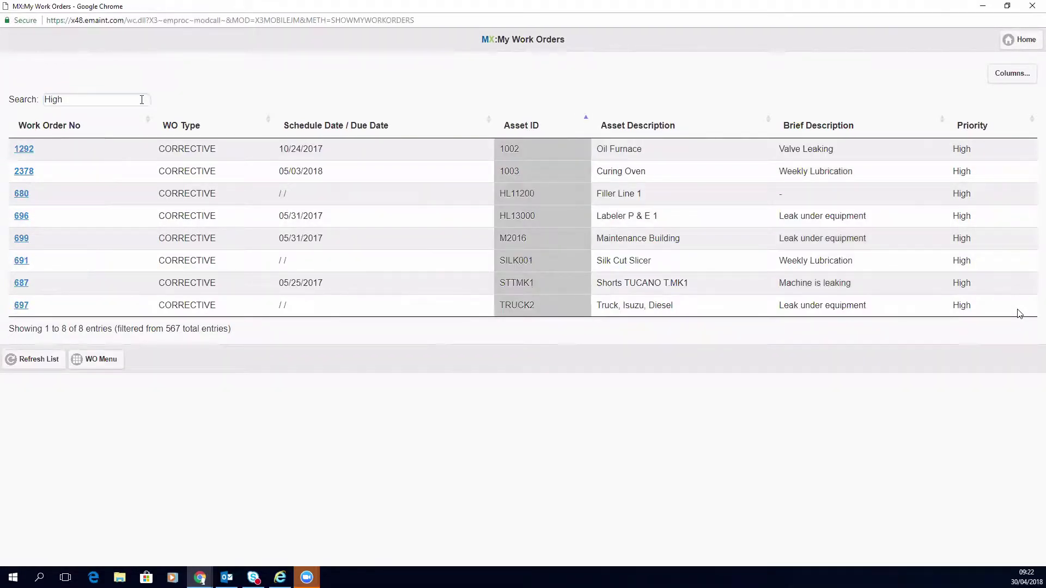
click(145, 101)
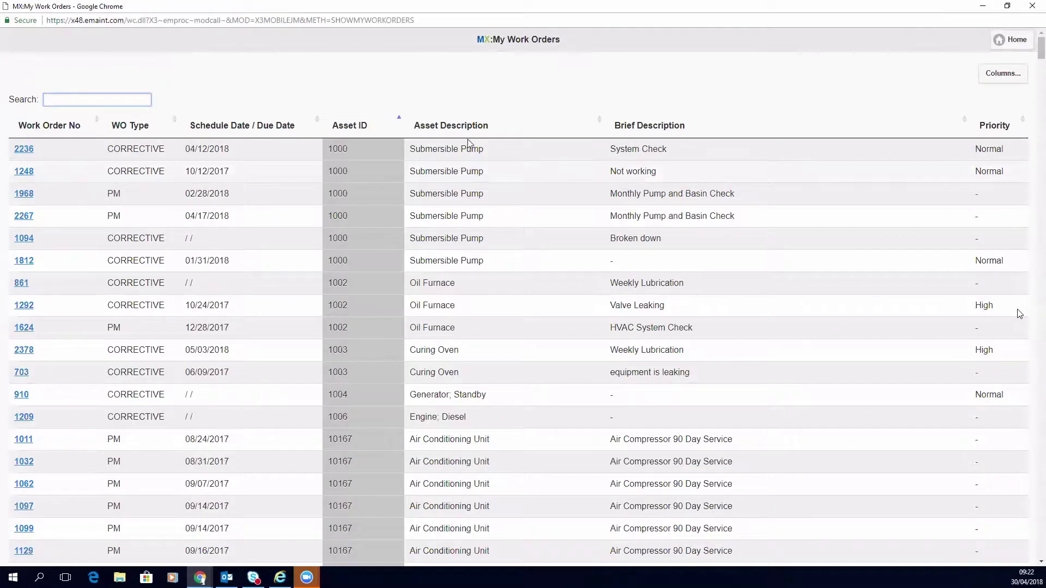
click(433, 126)
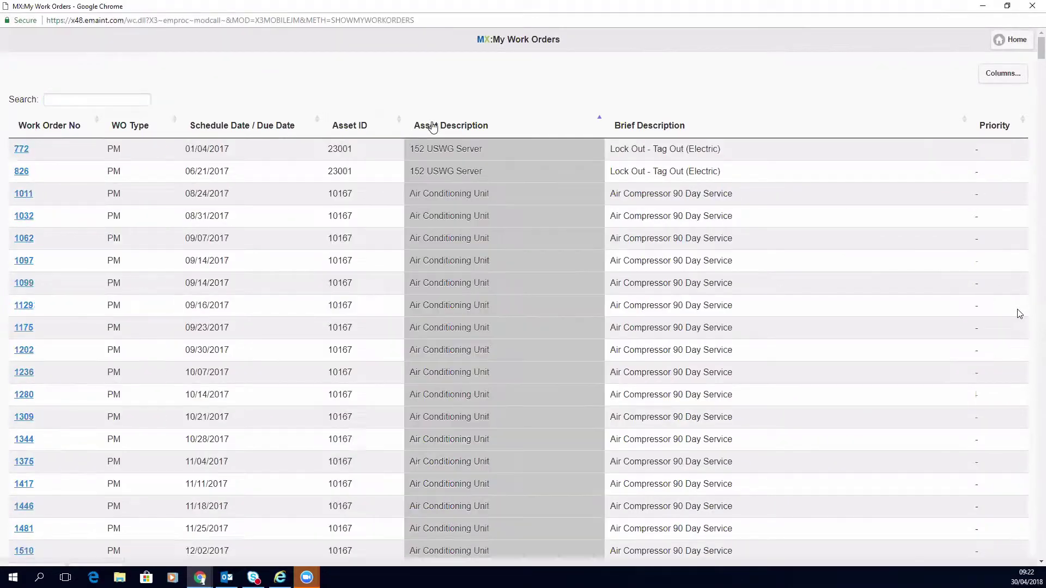
click(23, 174)
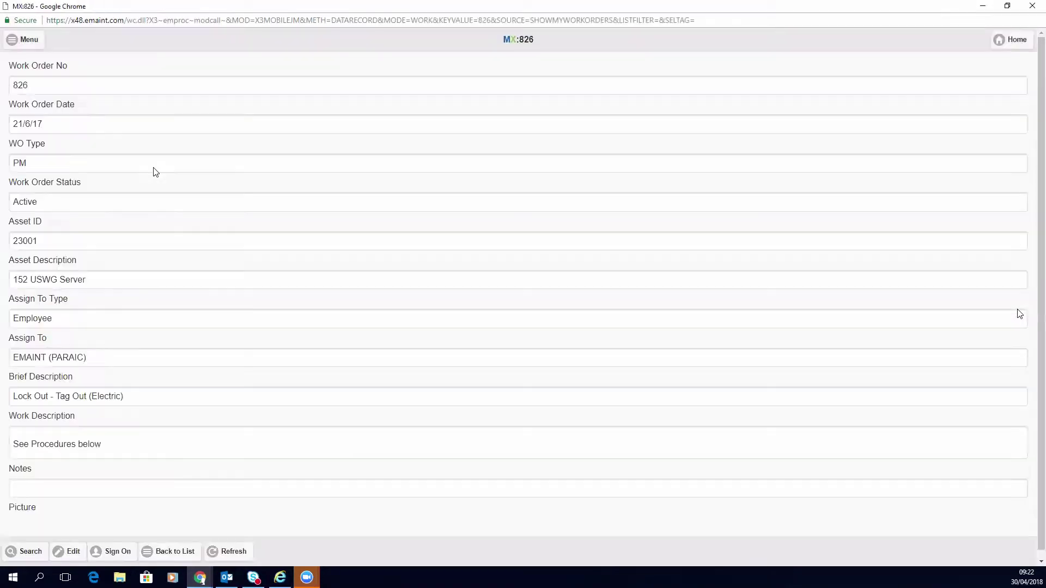
Sign on and off work order 826, logging 09:22:36 to 09:22:42 AM on 04/30/2018.
scroll(159, 172, down, 1)
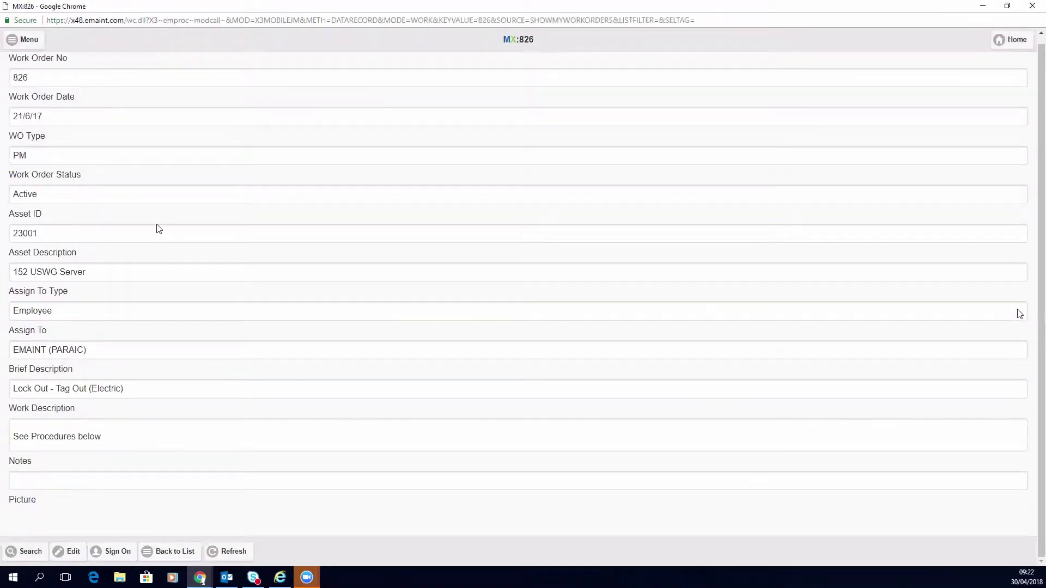
scroll(150, 218, up, 1)
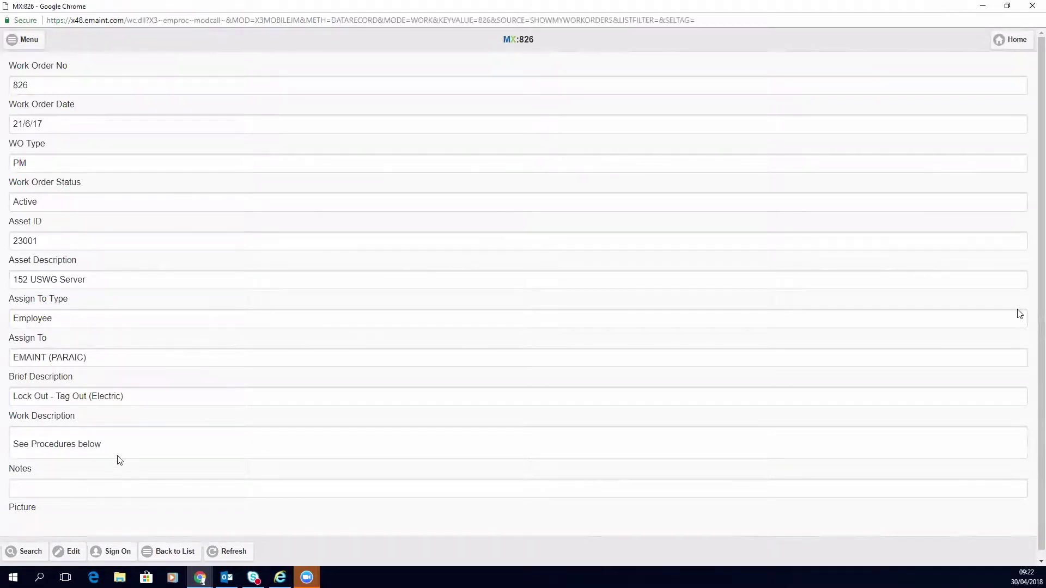
click(112, 551)
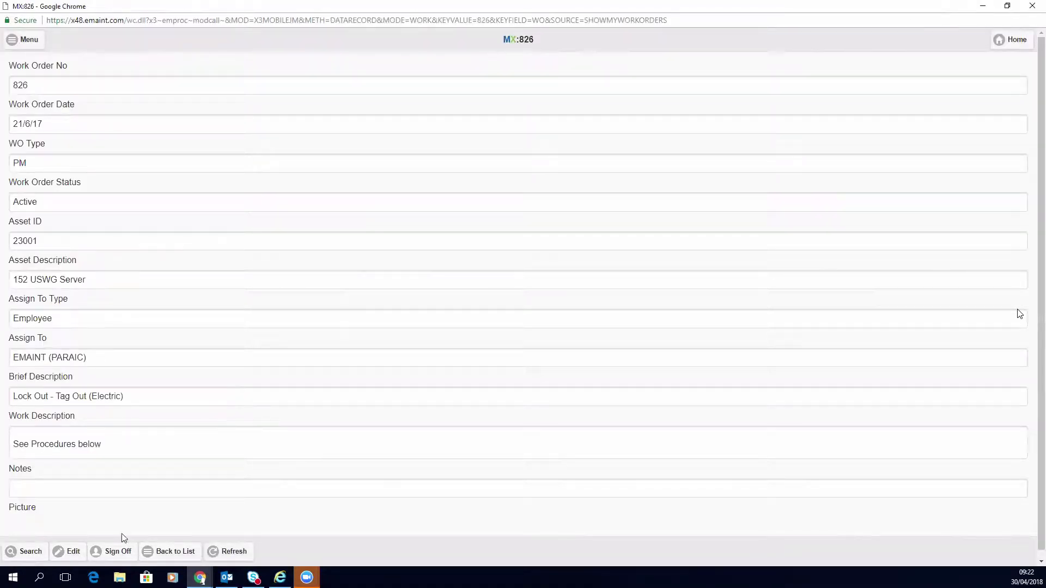
click(117, 551)
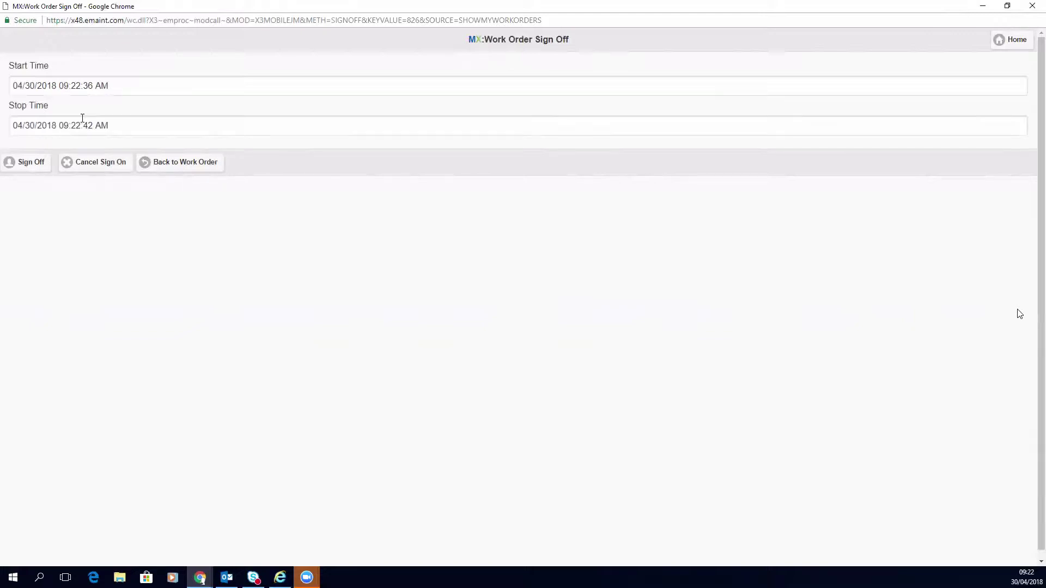
click(38, 164)
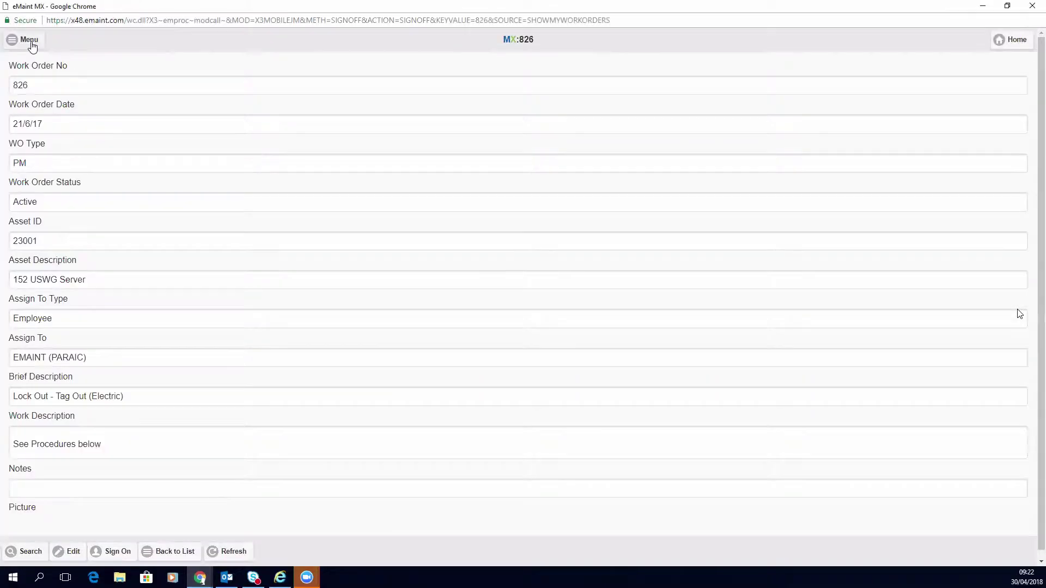
click(31, 40)
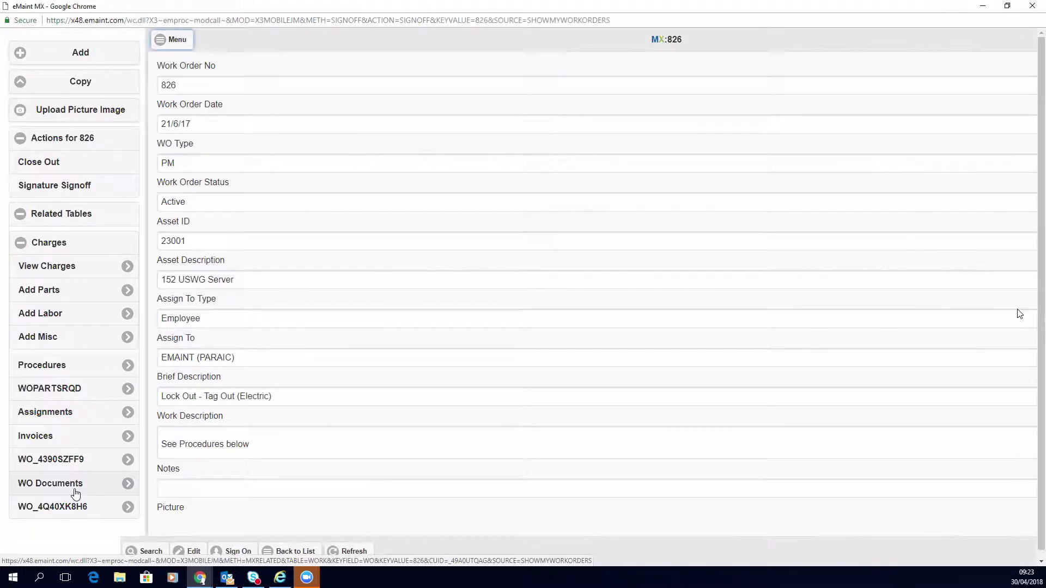
Edit work order 826's procedures, marking Read Instructions, Remove Cover and Power Down as passed.
click(57, 372)
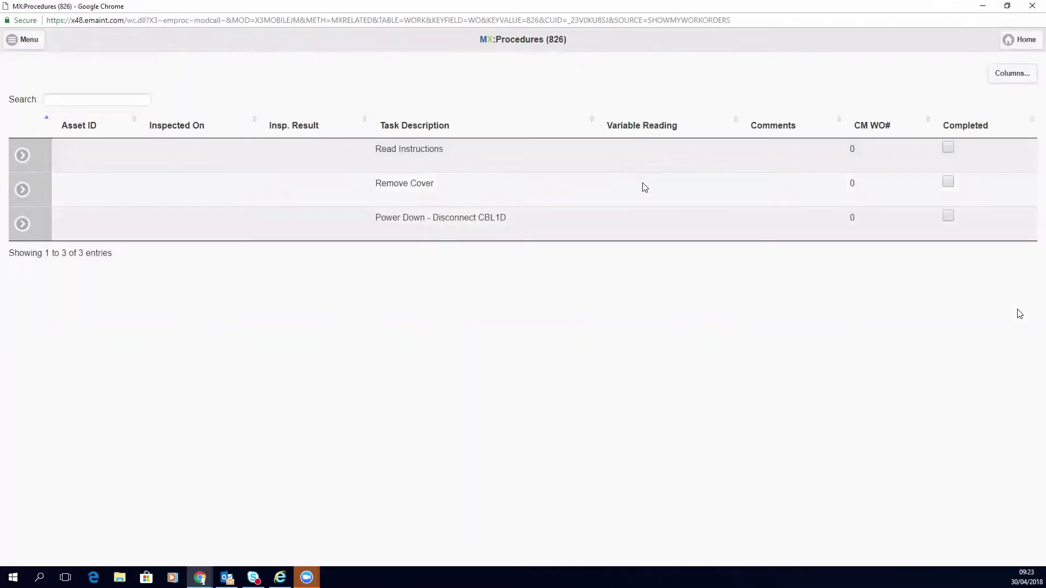
click(23, 40)
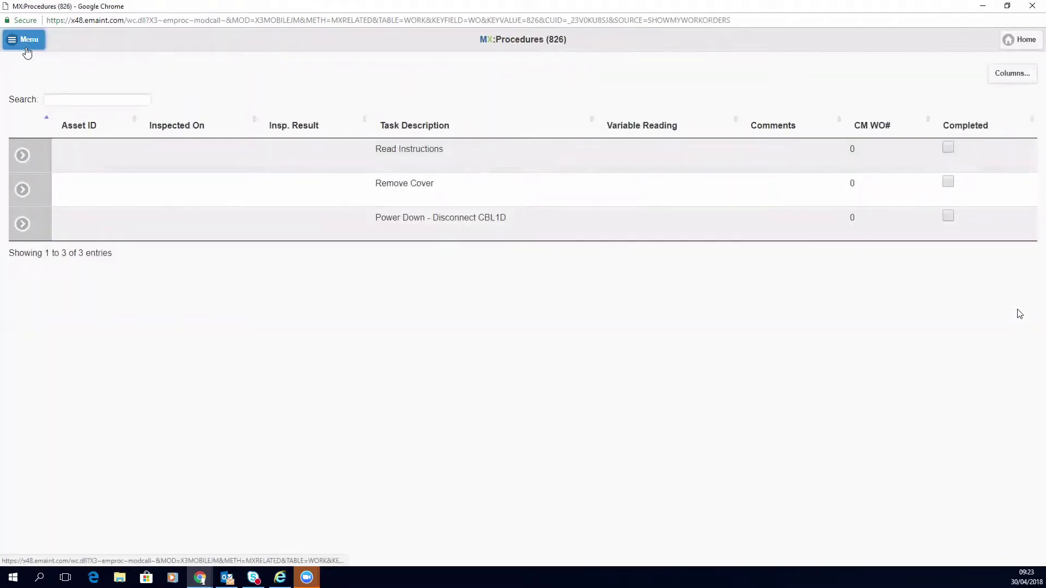
click(55, 108)
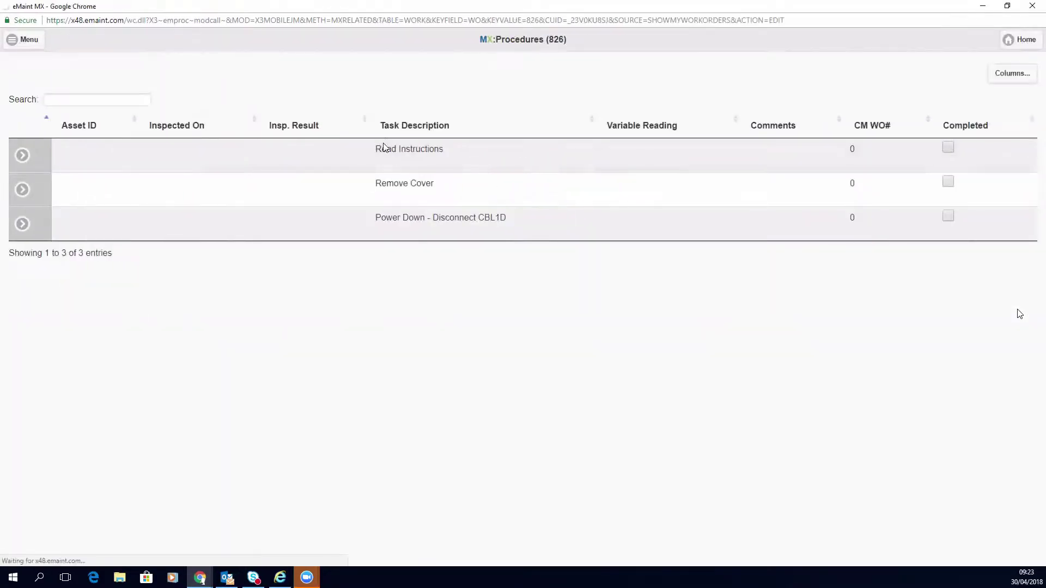
click(172, 175)
click(172, 198)
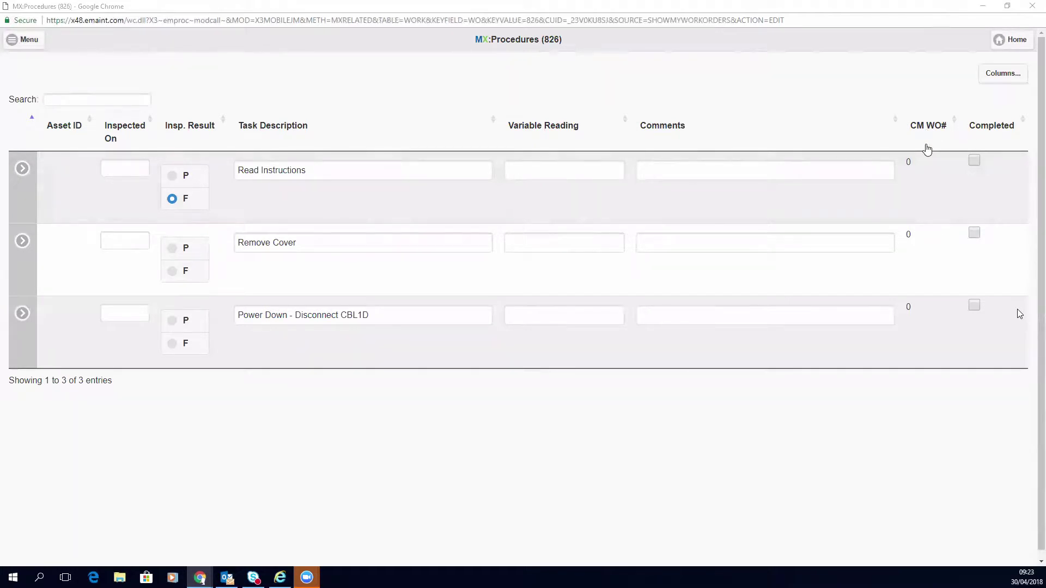
click(171, 177)
click(171, 249)
click(172, 321)
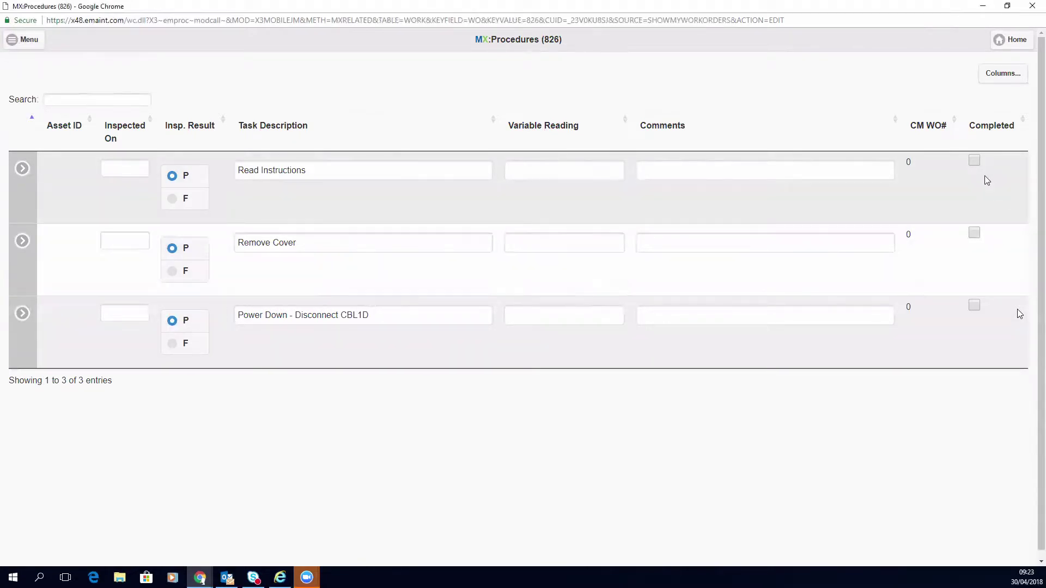
Tick Completed on all three procedures, save, and return to work order 826.
click(975, 161)
click(974, 234)
click(975, 306)
click(24, 39)
click(45, 89)
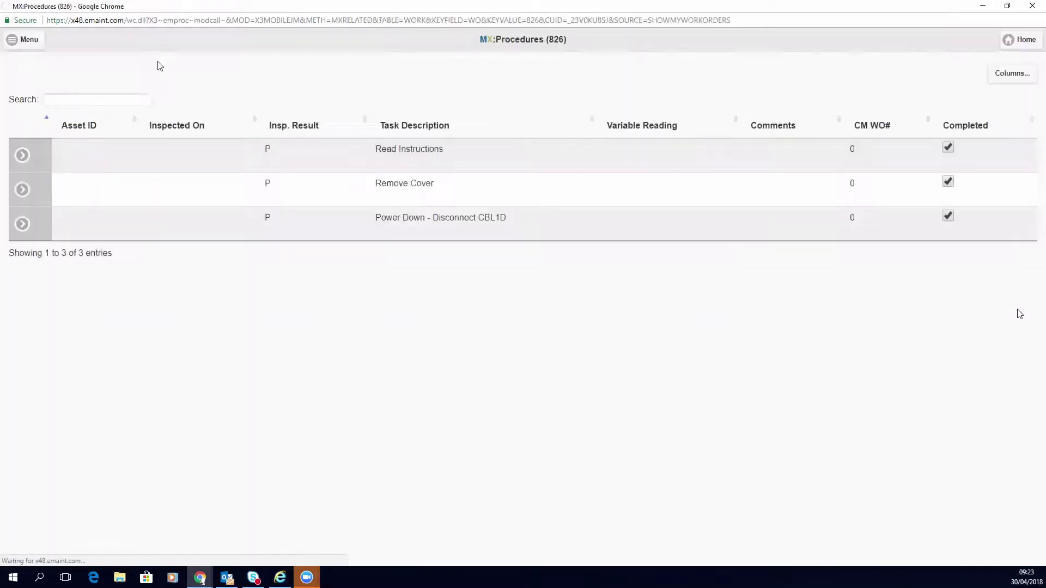
click(34, 40)
click(43, 55)
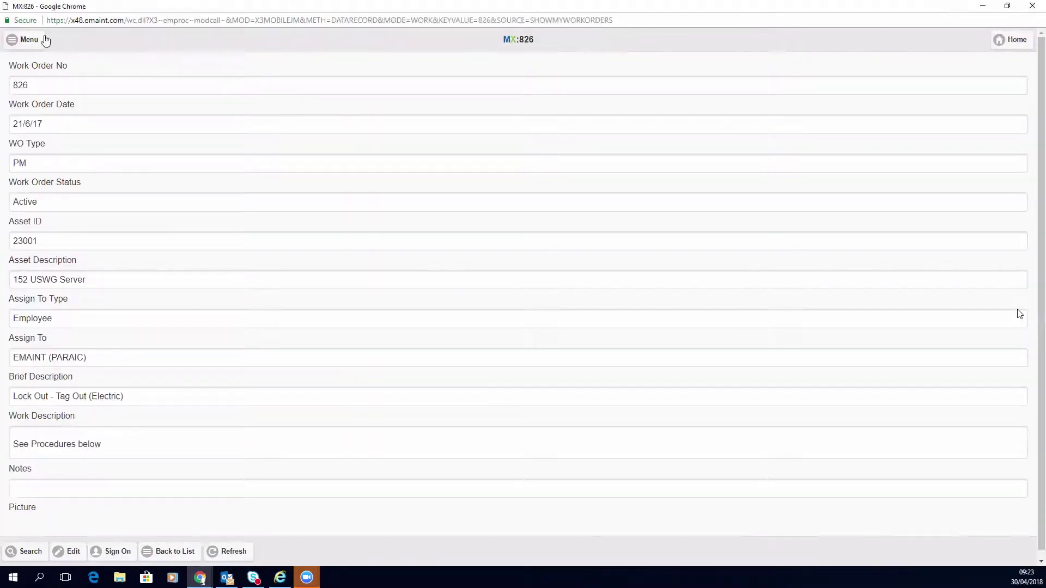
click(28, 40)
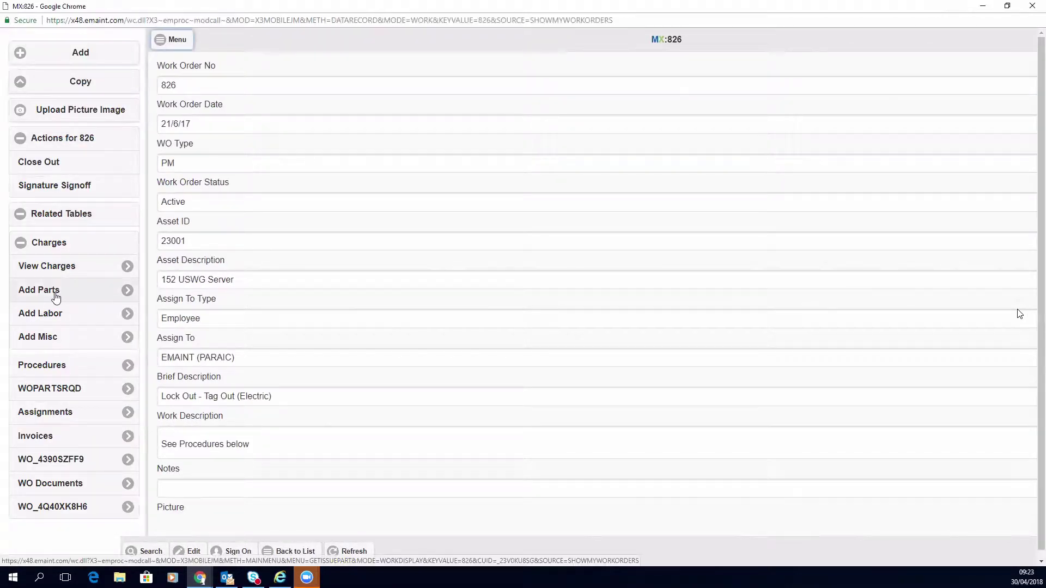
Open work order 826's Parts Charges form, then leave it without adding a part.
click(56, 295)
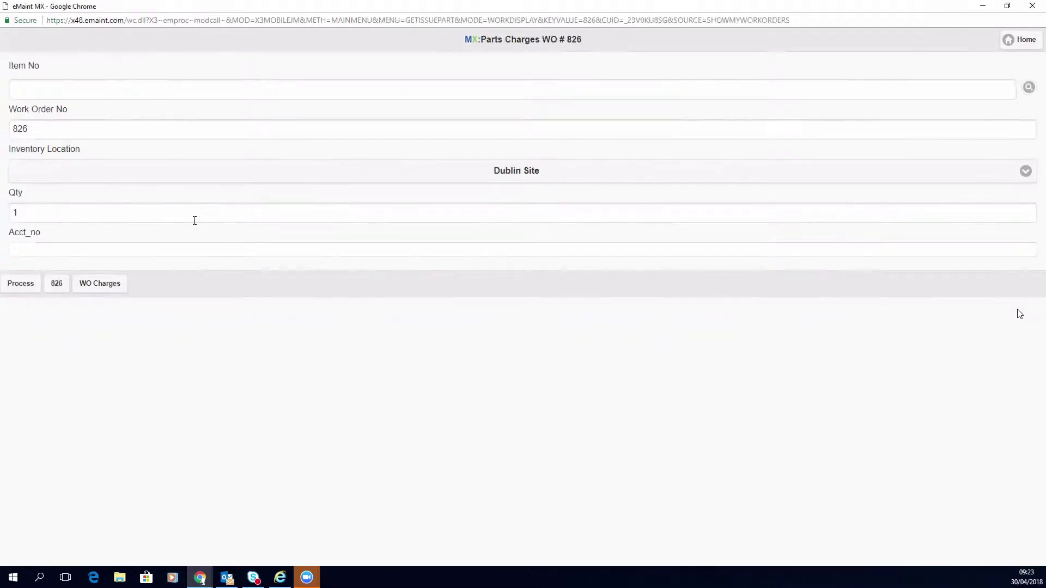
click(58, 284)
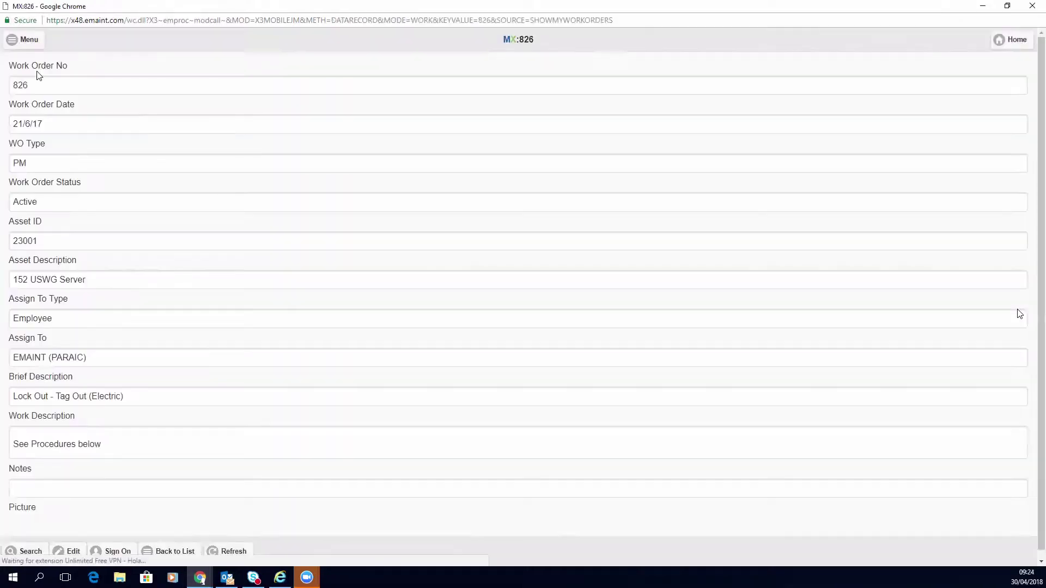
Run Close Out on work order 826, entering 'Done' as Summary of Repair, and submit.
click(28, 46)
click(52, 164)
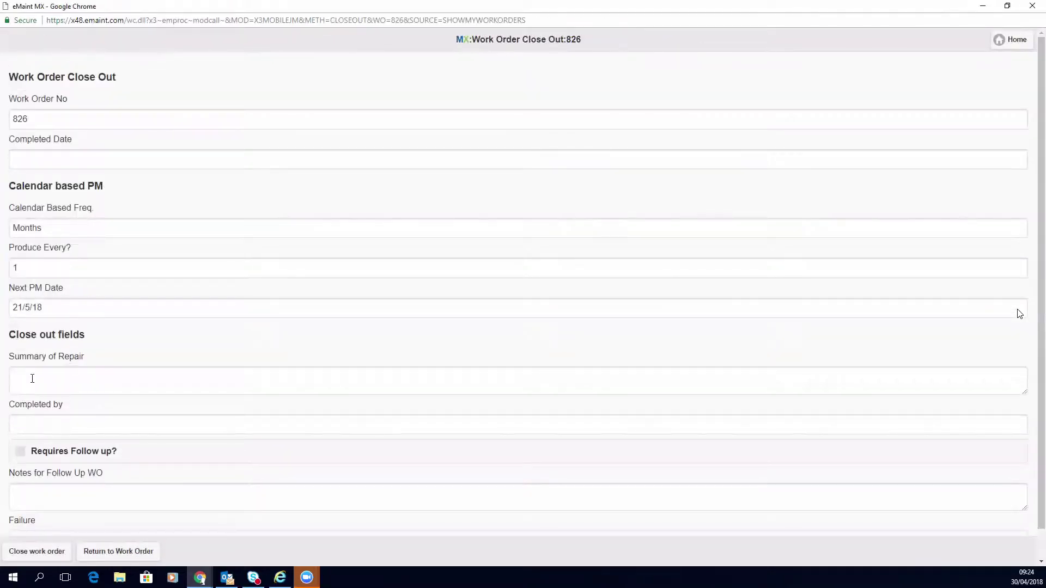
scroll(53, 376, down, 1)
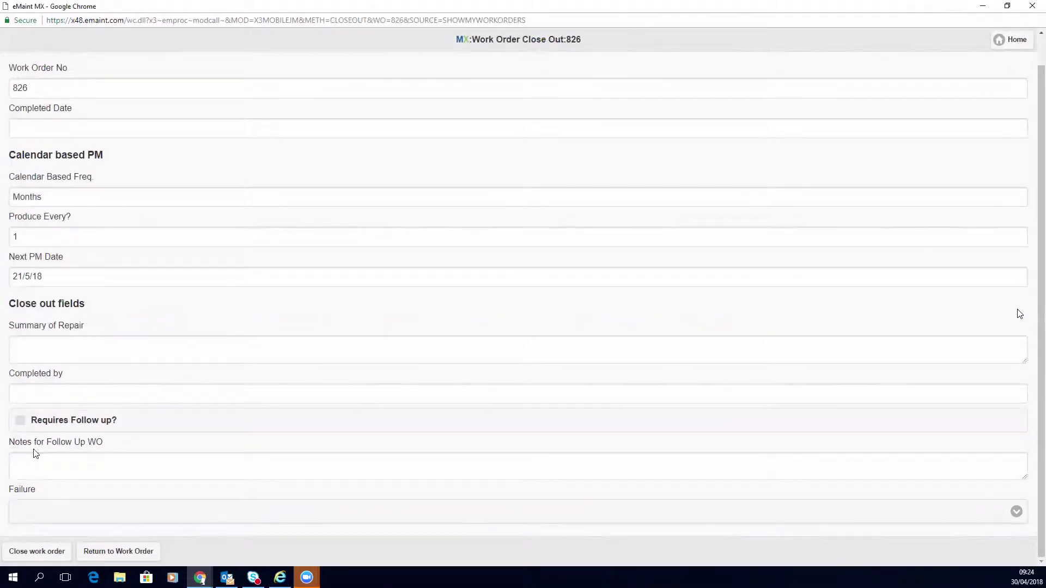
click(100, 353)
text(Done)
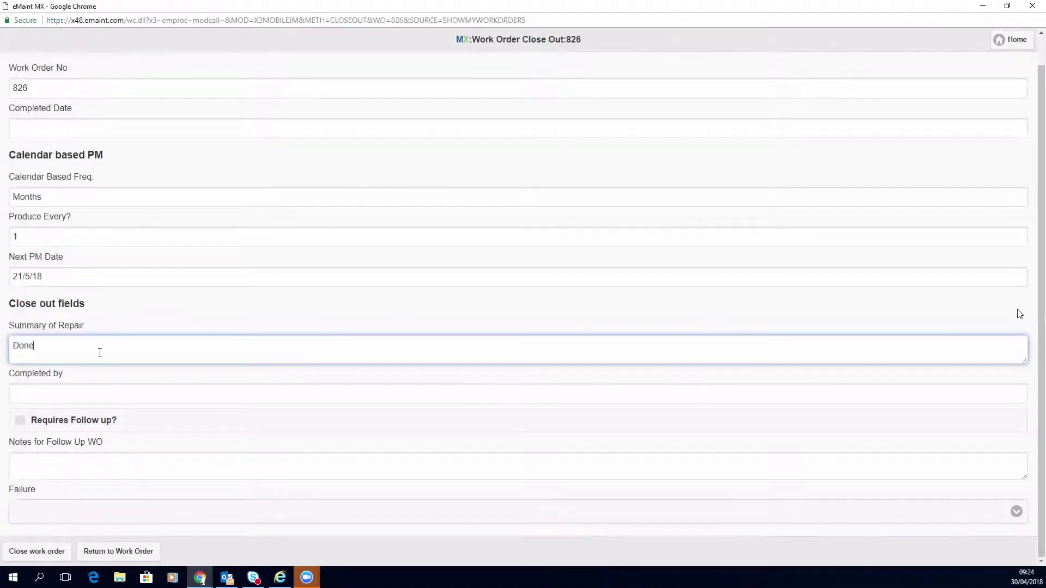
click(38, 558)
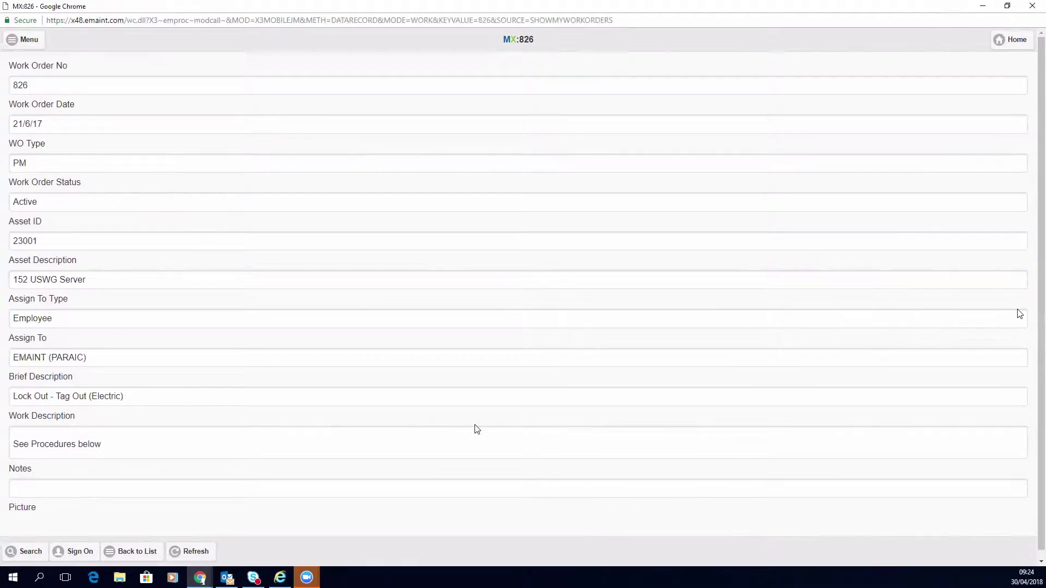
Minimize the mobile window to reveal desktop work order 2390, briefly viewing the Main Menu.
click(983, 6)
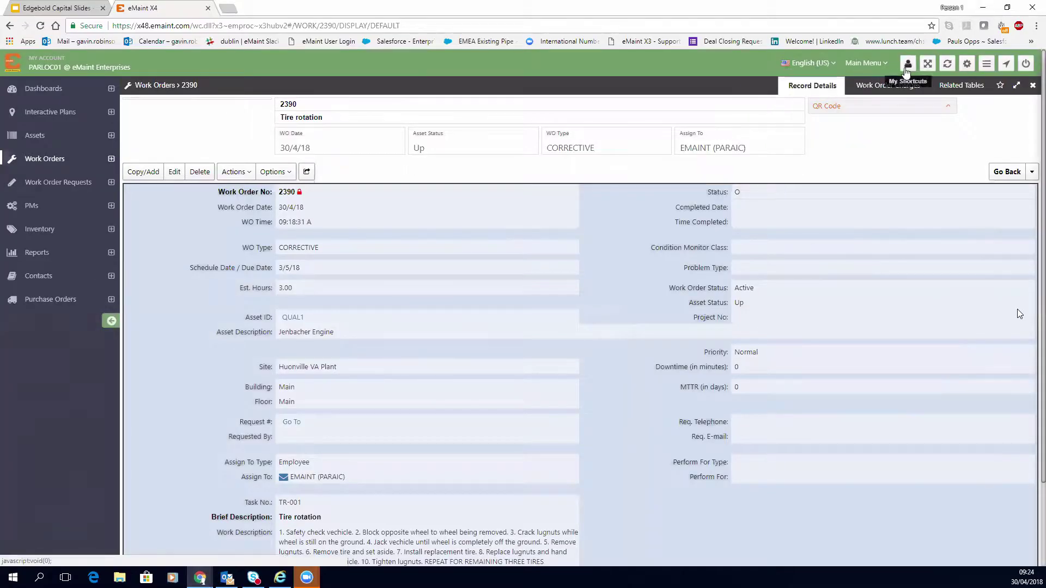
click(866, 63)
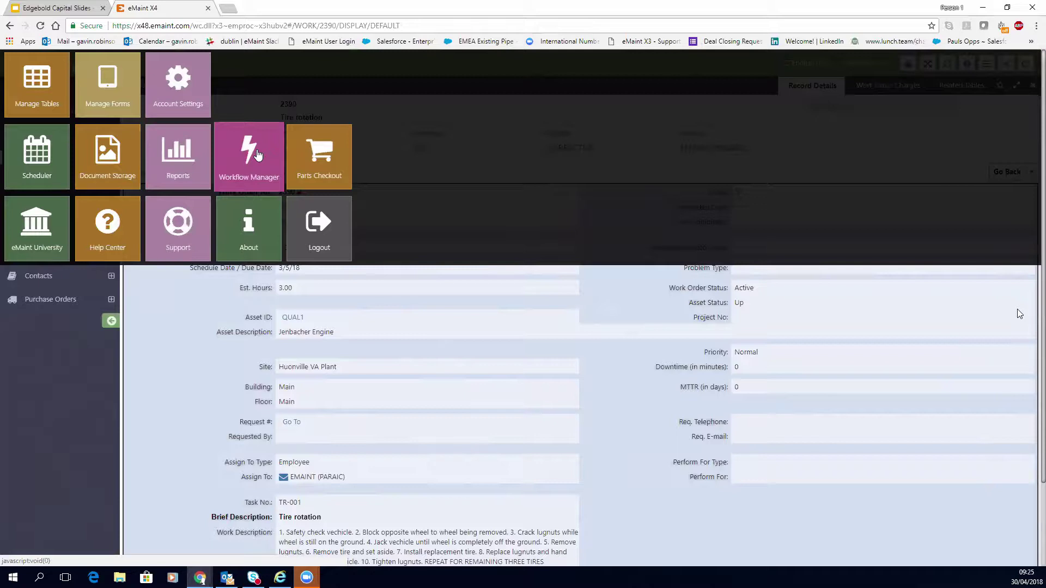
click(649, 436)
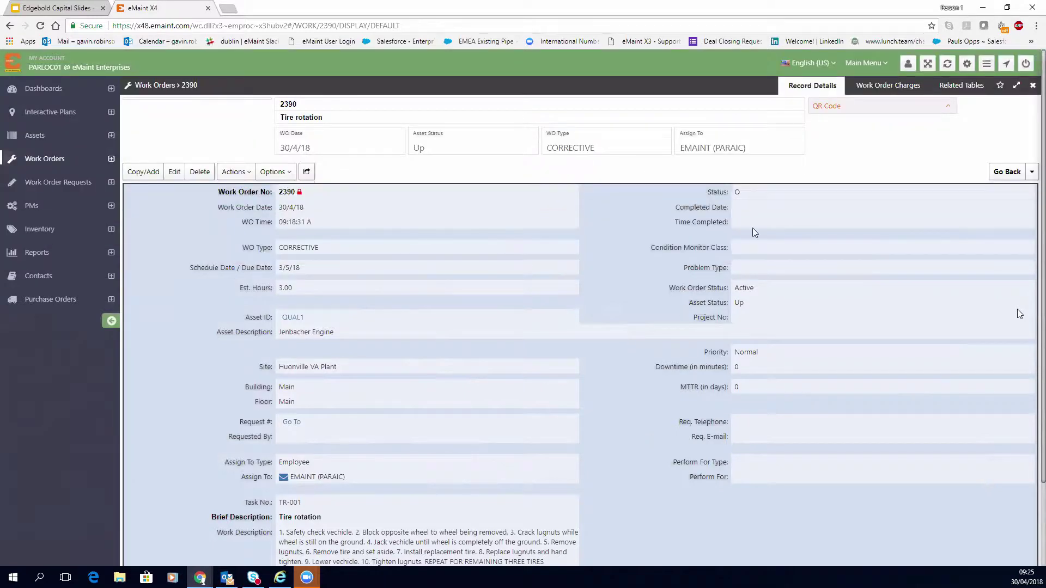
Visit asset QUAL1 and the asset list, return to Work Orders, then switch to mobile order 826.
click(1000, 173)
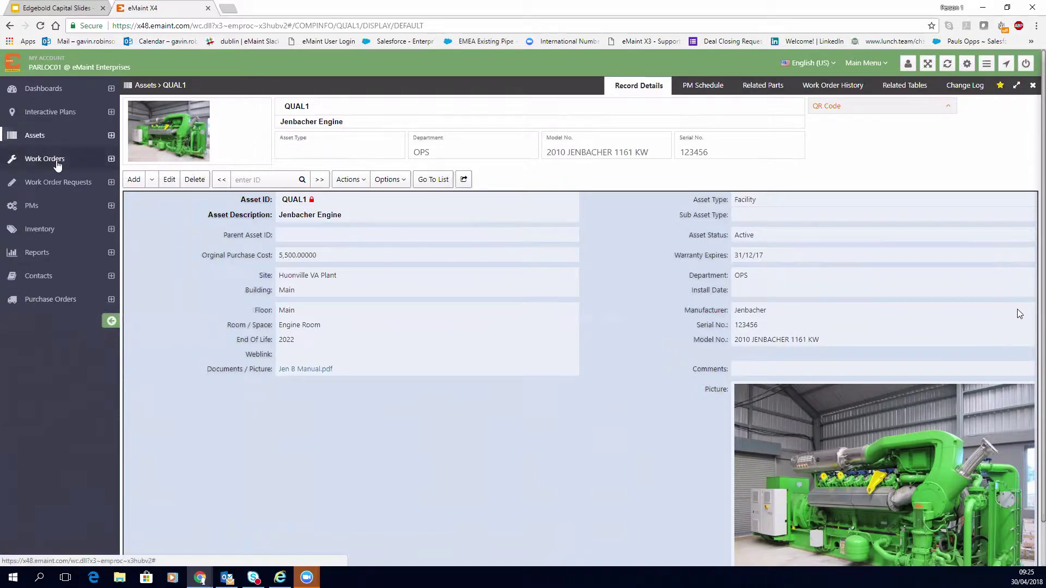
click(434, 179)
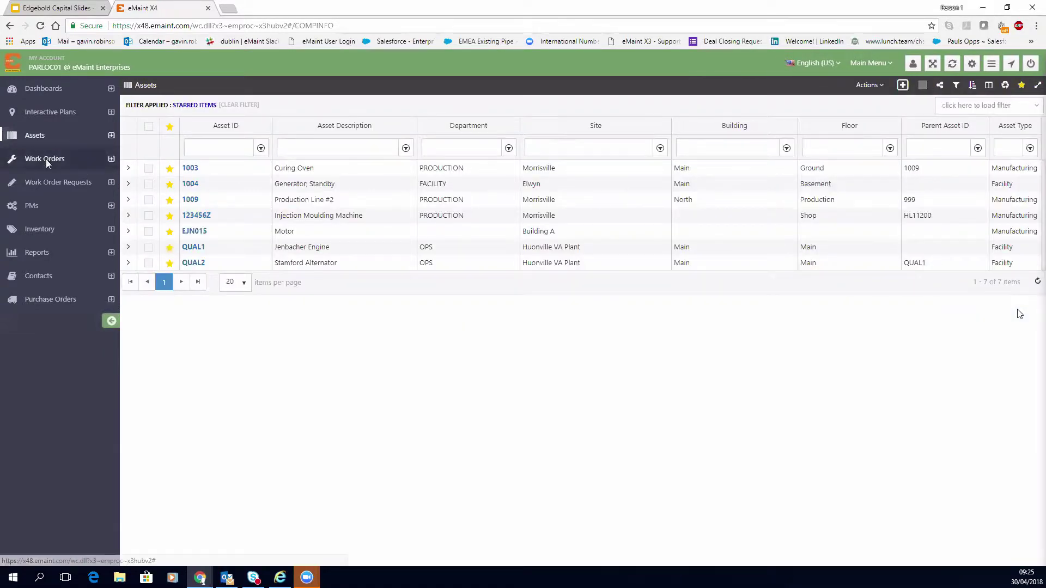
click(46, 159)
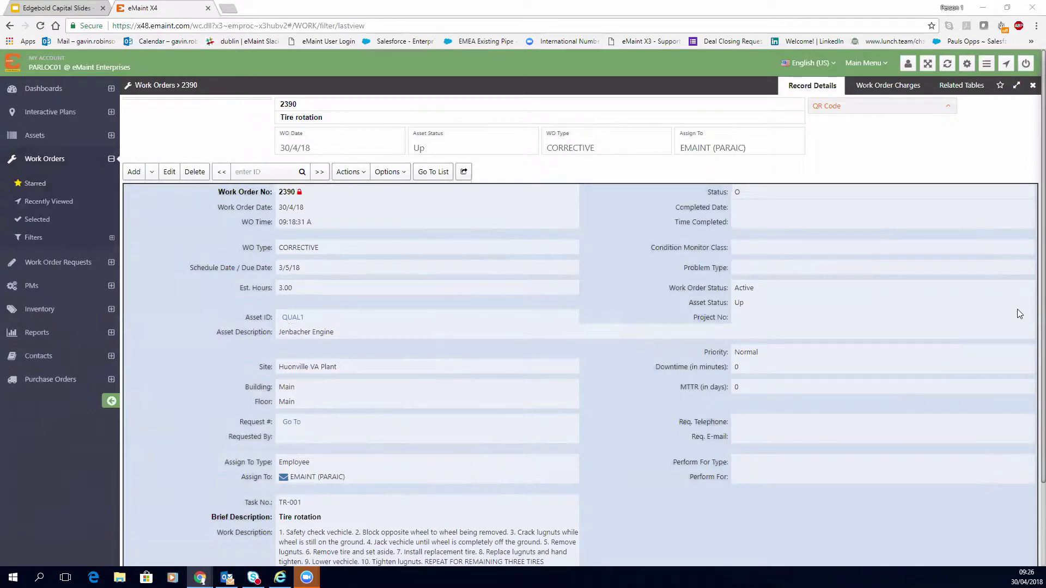
key(alt+Tab)
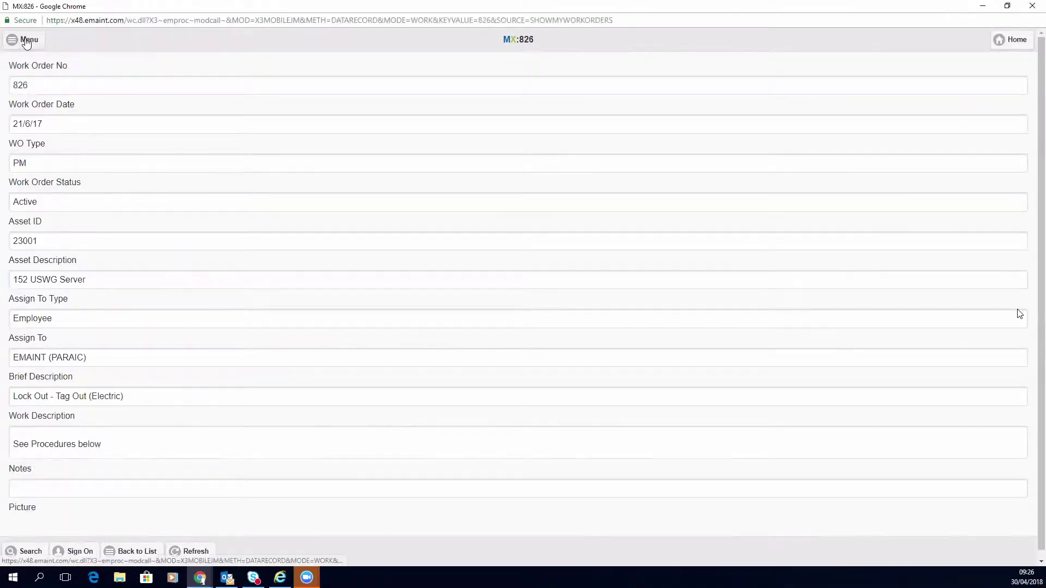
Set work order 2390's Work Order Status to Waiting for Parts, save, and review its Related Tables.
click(983, 6)
click(168, 173)
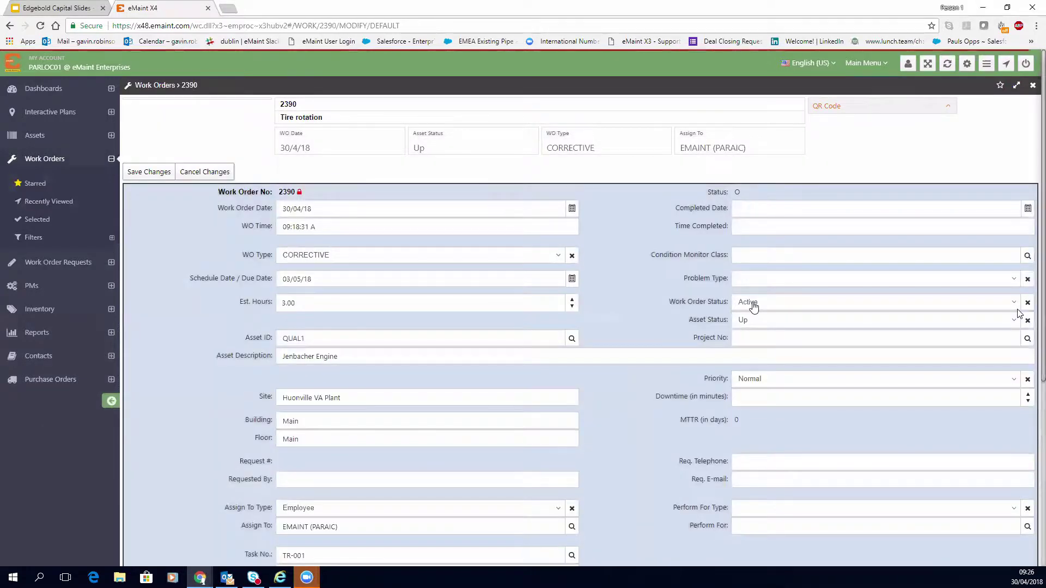
click(753, 303)
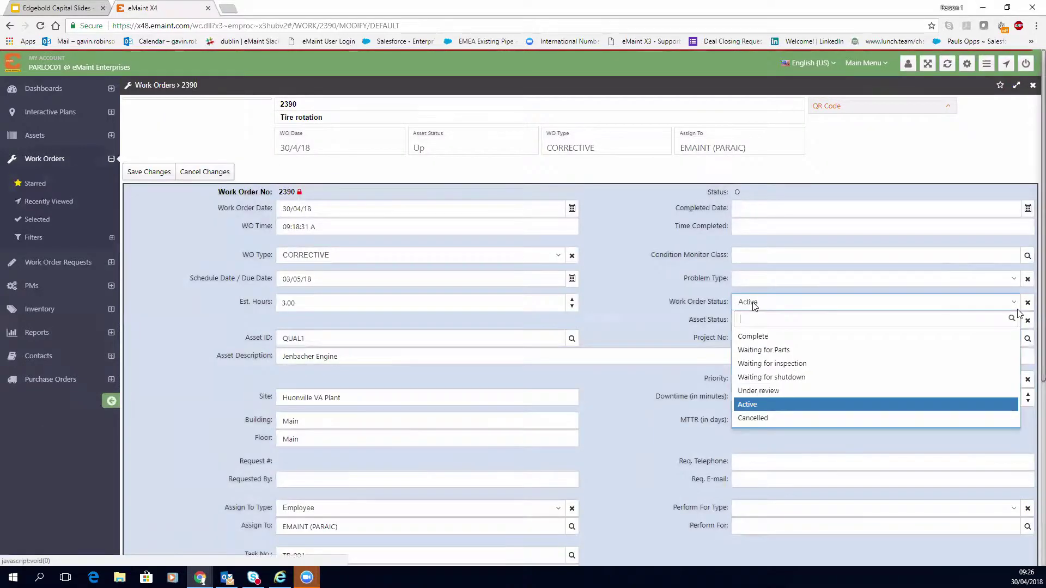
click(749, 351)
click(168, 173)
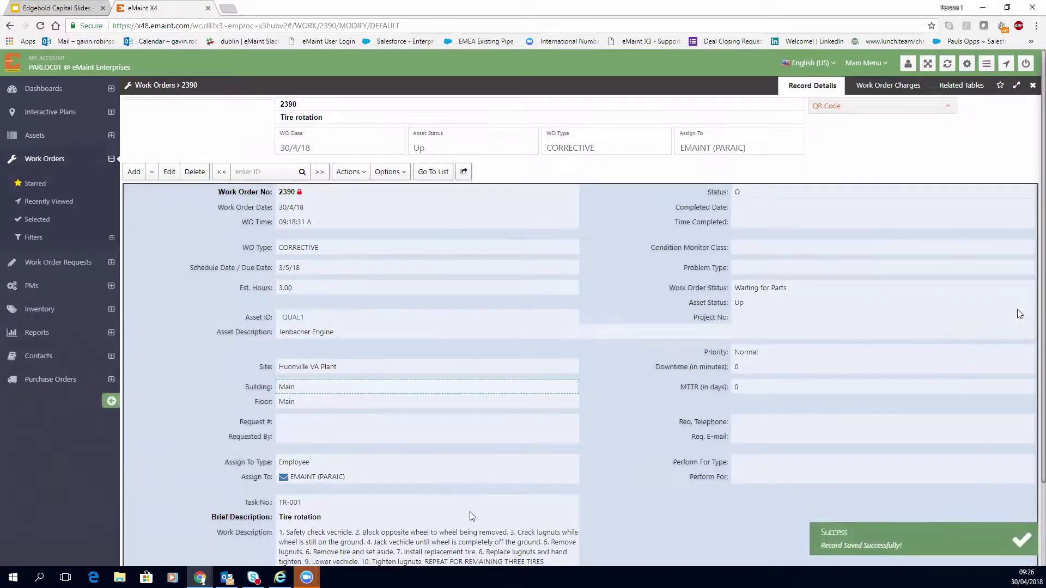
click(960, 86)
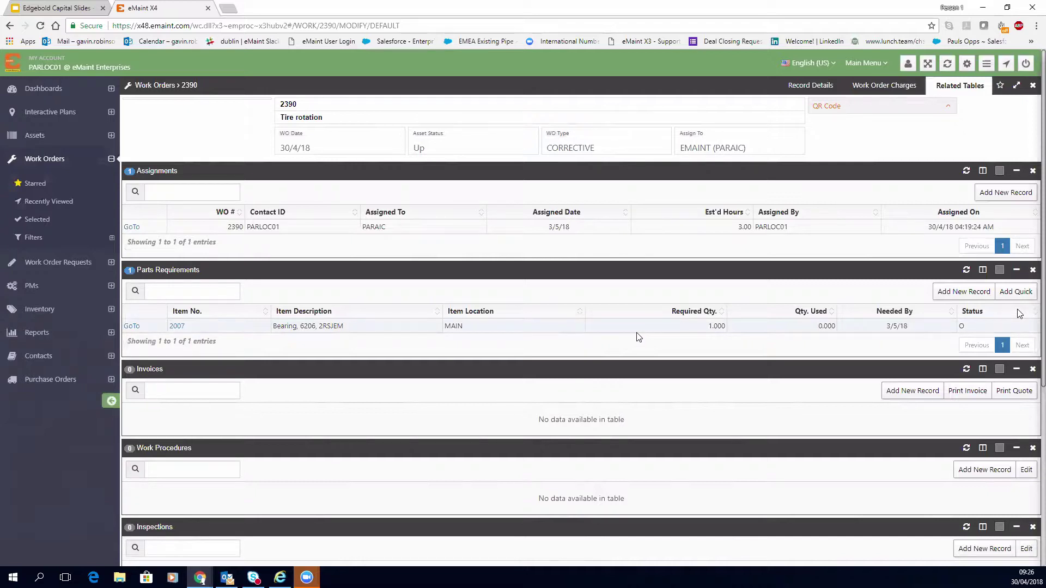
click(810, 85)
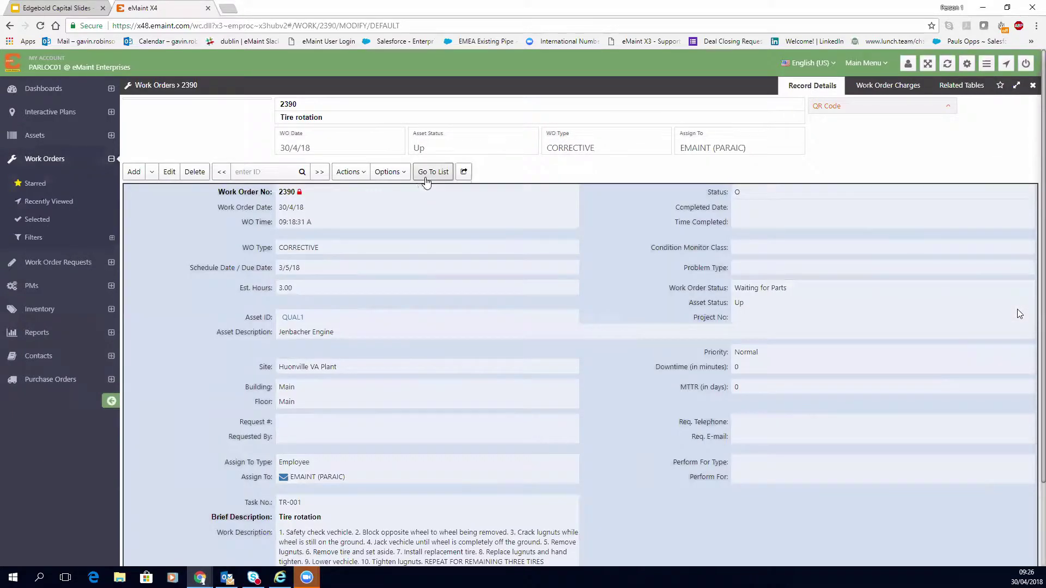
Open QUAL1's Weekly Battery Inspection PM from its PM Schedule (every 1 week, next 4/5/18).
click(427, 177)
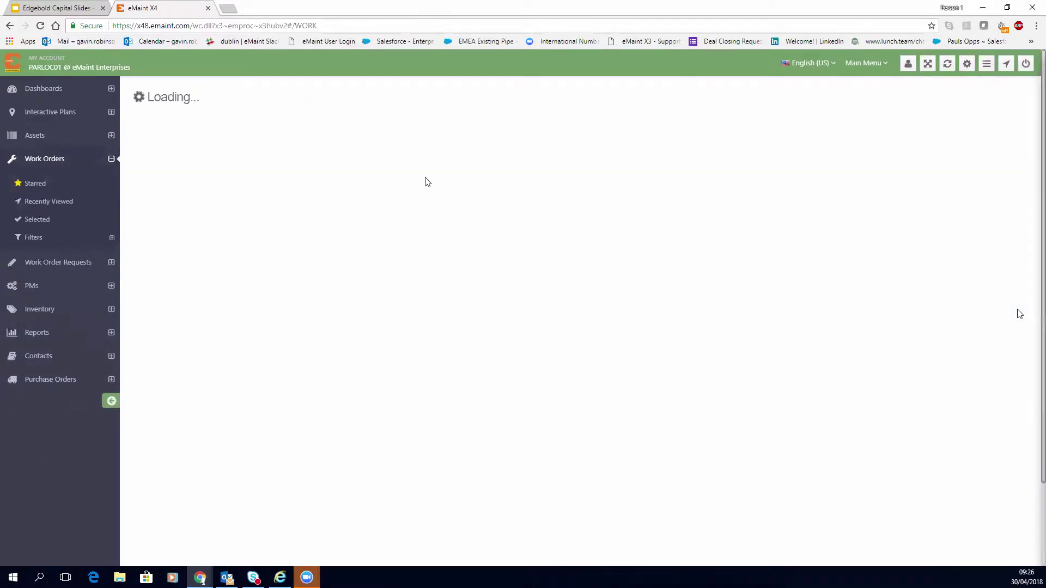
click(38, 136)
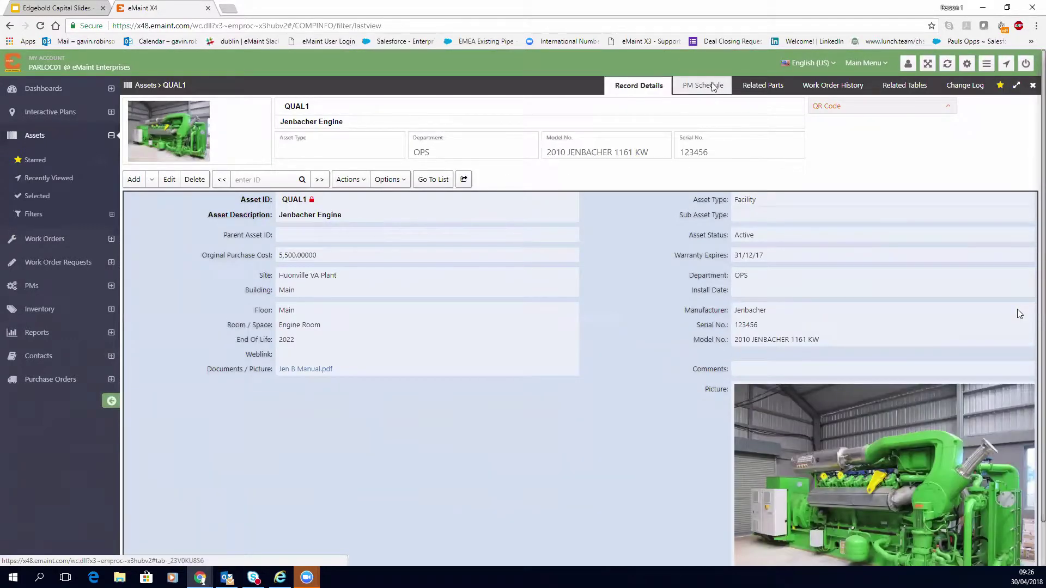
click(713, 87)
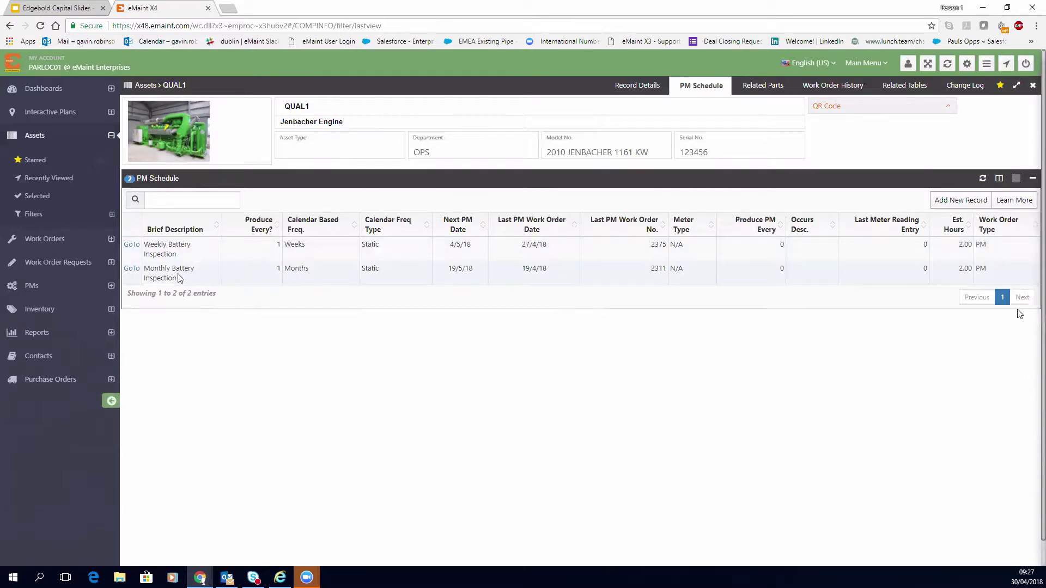
click(131, 244)
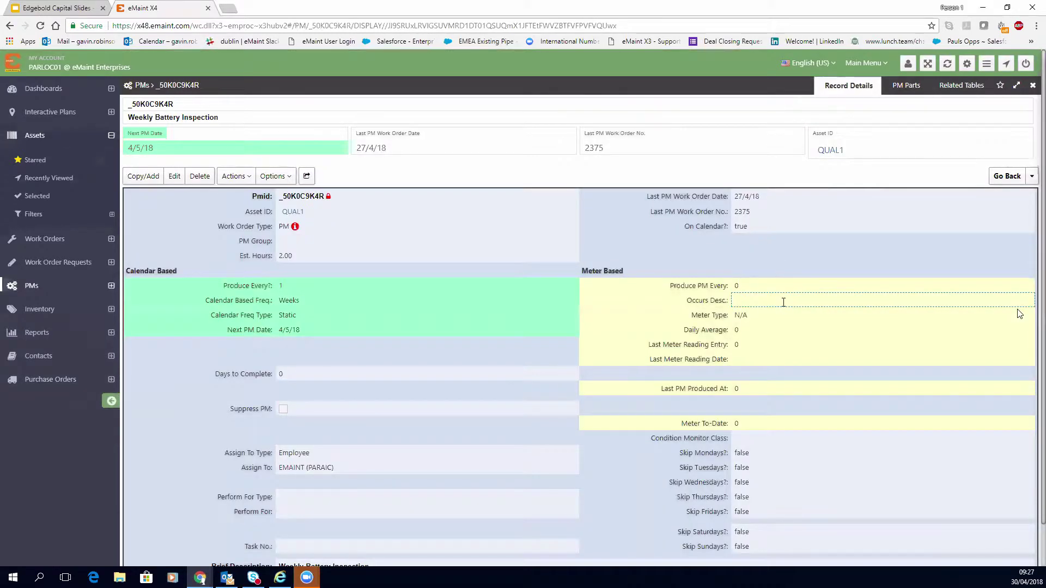
click(783, 300)
click(770, 306)
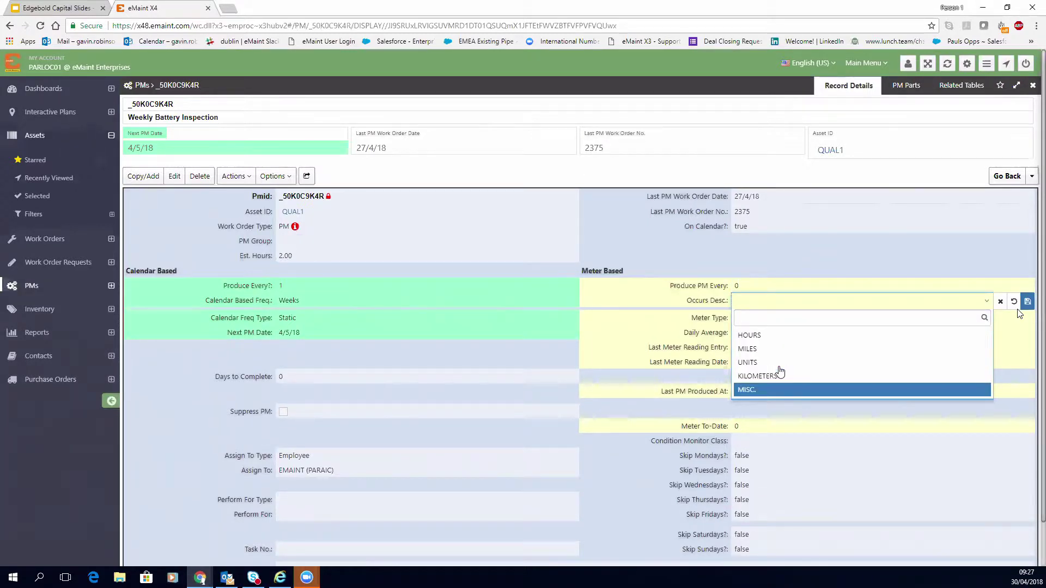
click(754, 322)
click(754, 318)
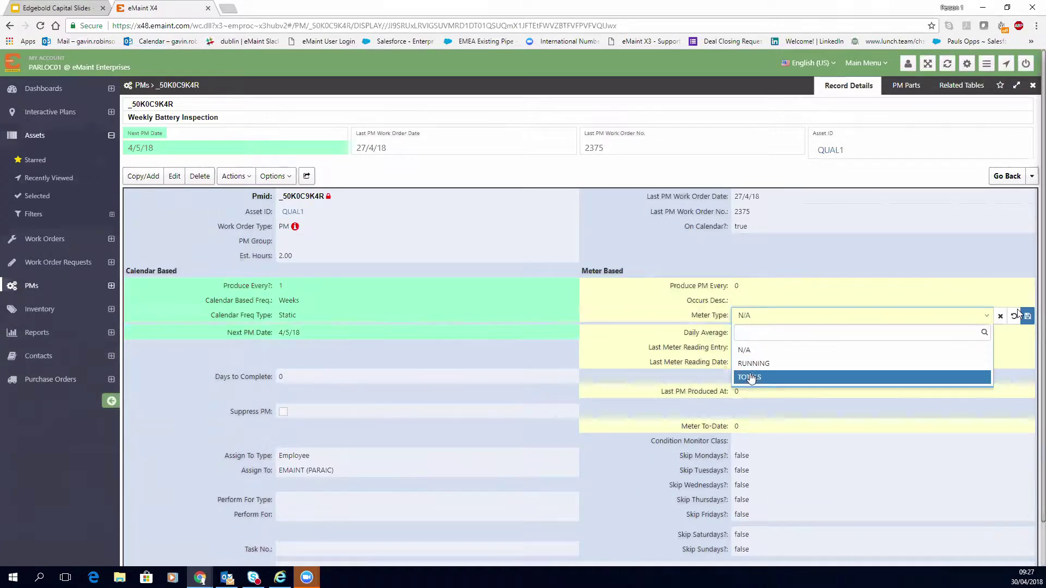
key(Escape)
scroll(745, 376, down, 1)
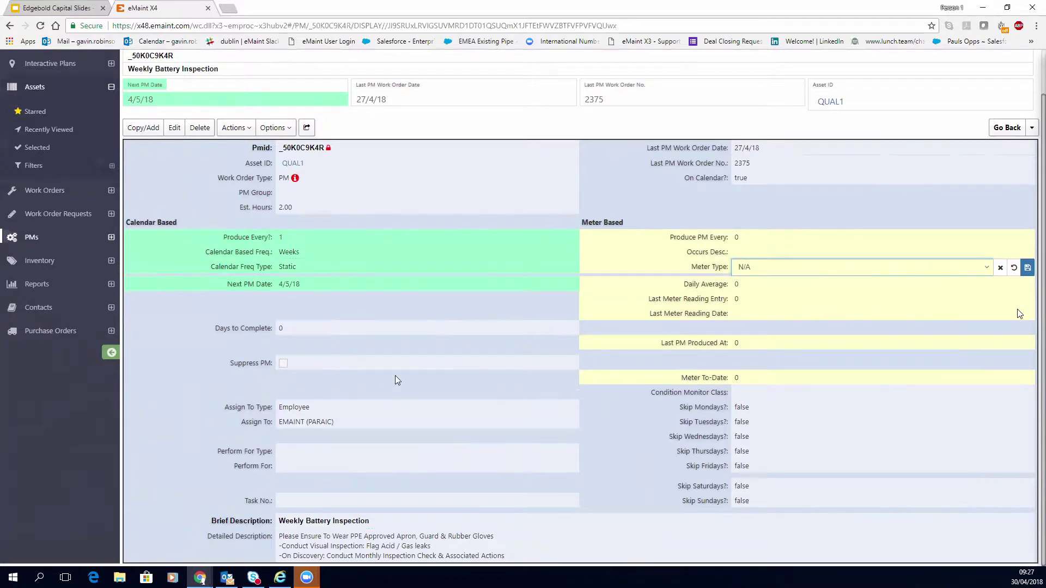
scroll(397, 379, up, 1)
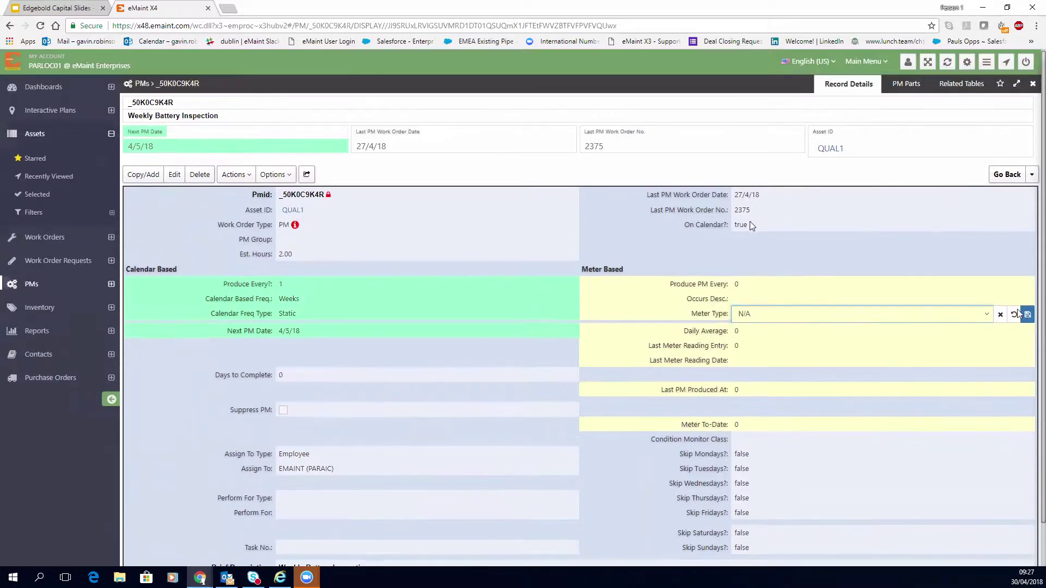
click(906, 86)
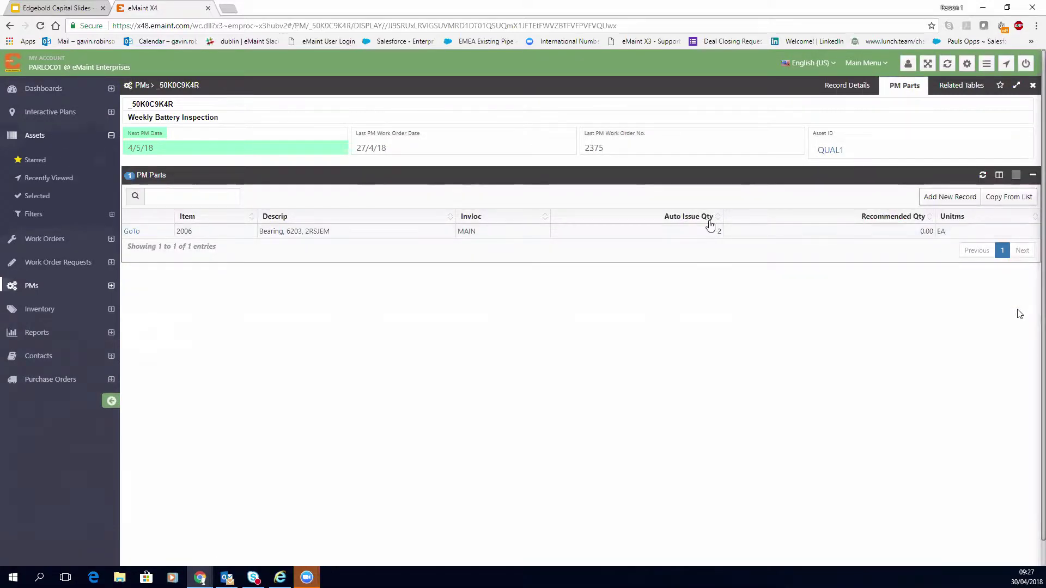
click(958, 88)
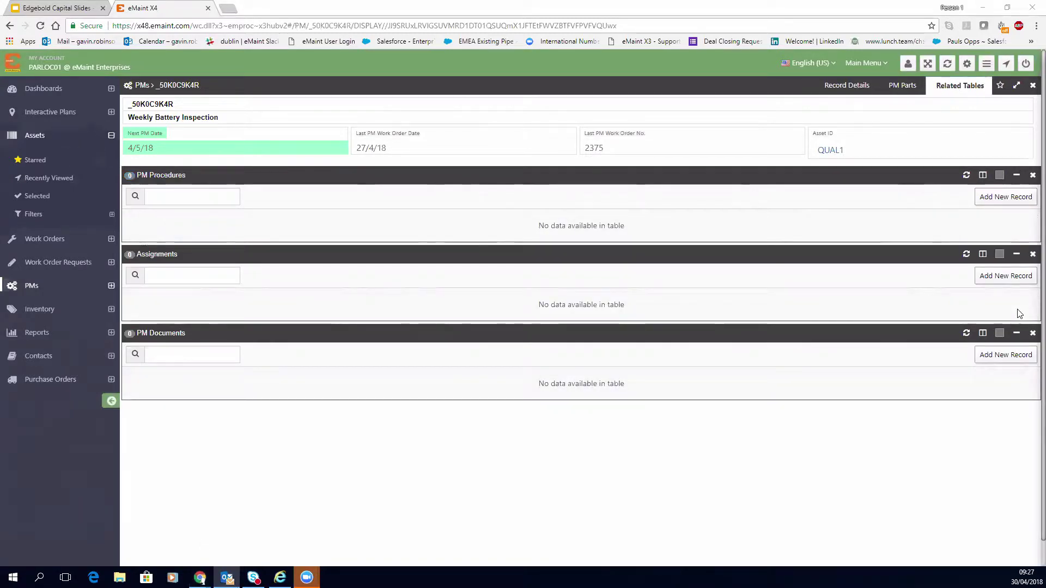
click(1019, 314)
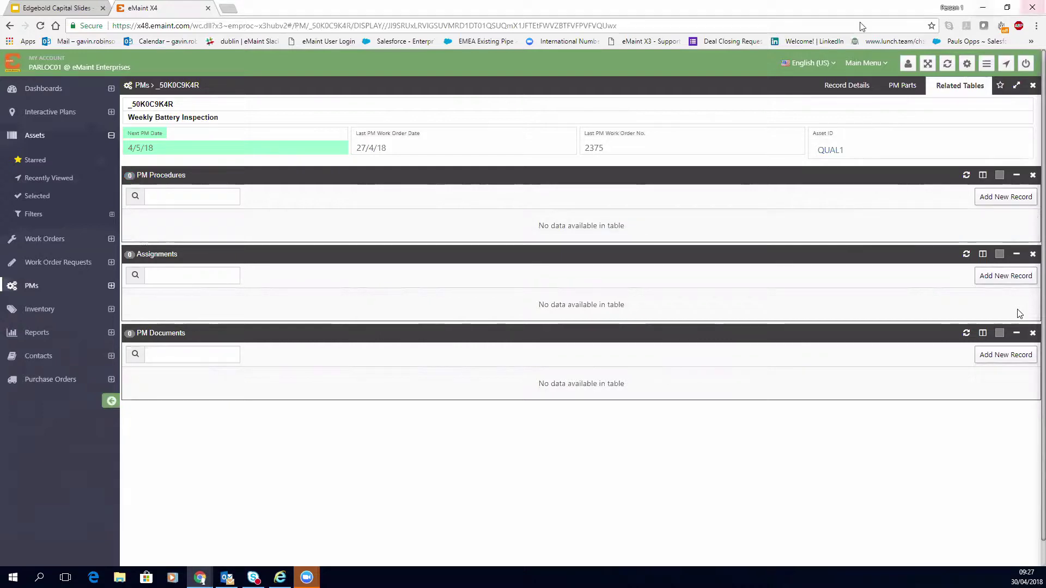
click(848, 85)
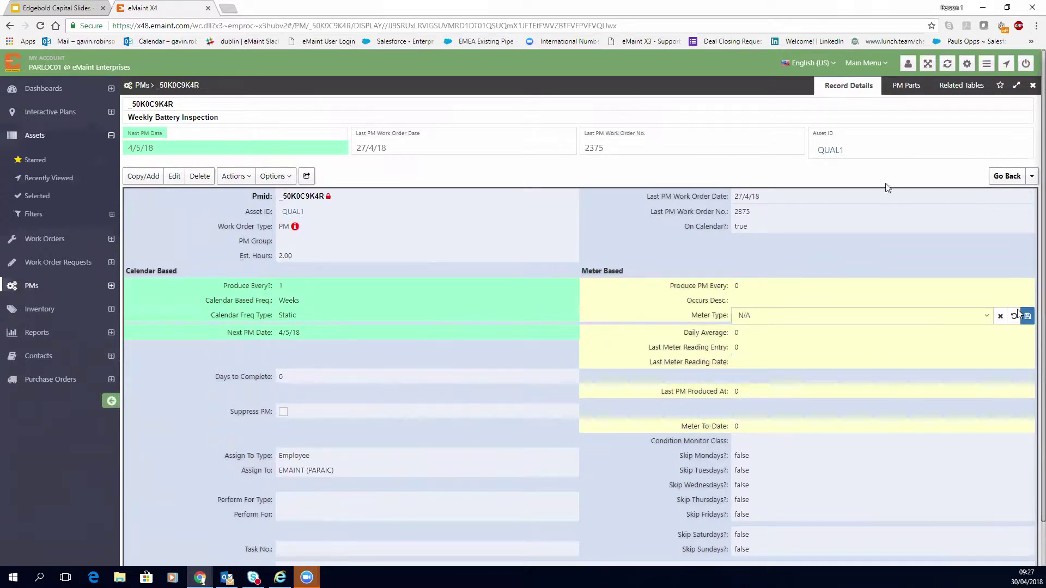
Go back from the PM through asset QUAL1's record to the starred assets list.
click(36, 136)
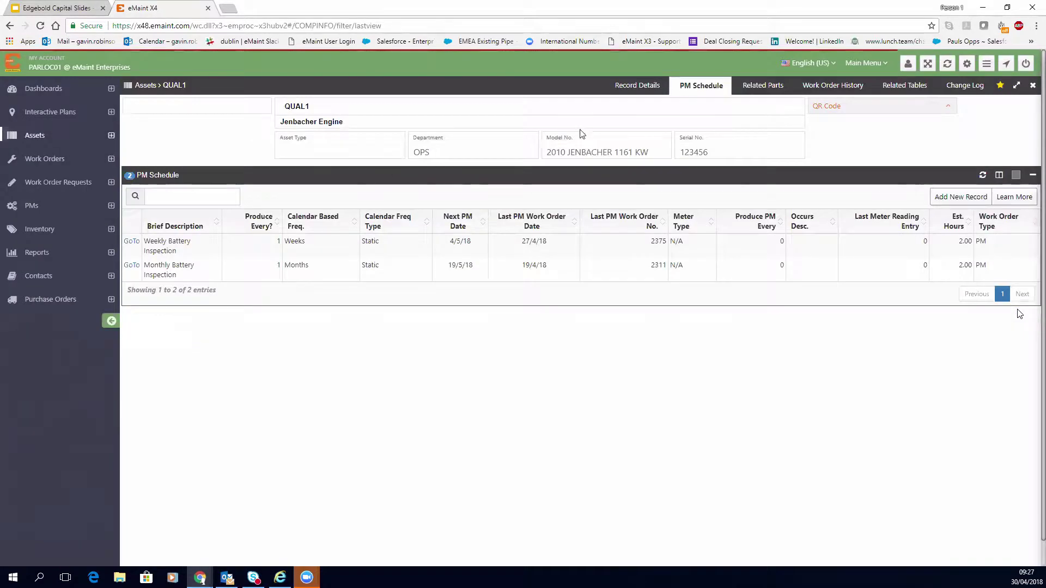
click(635, 86)
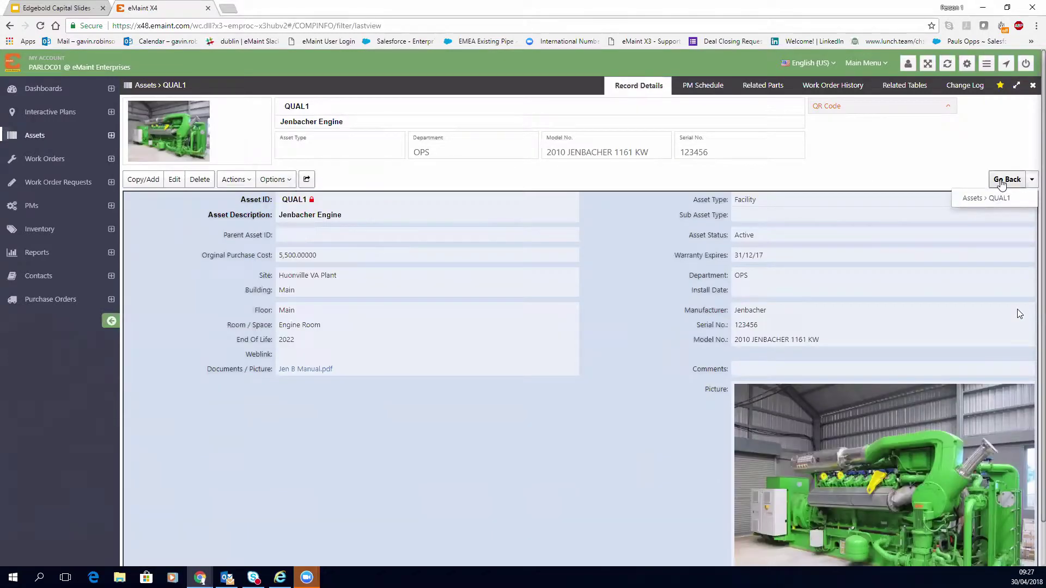
click(1006, 179)
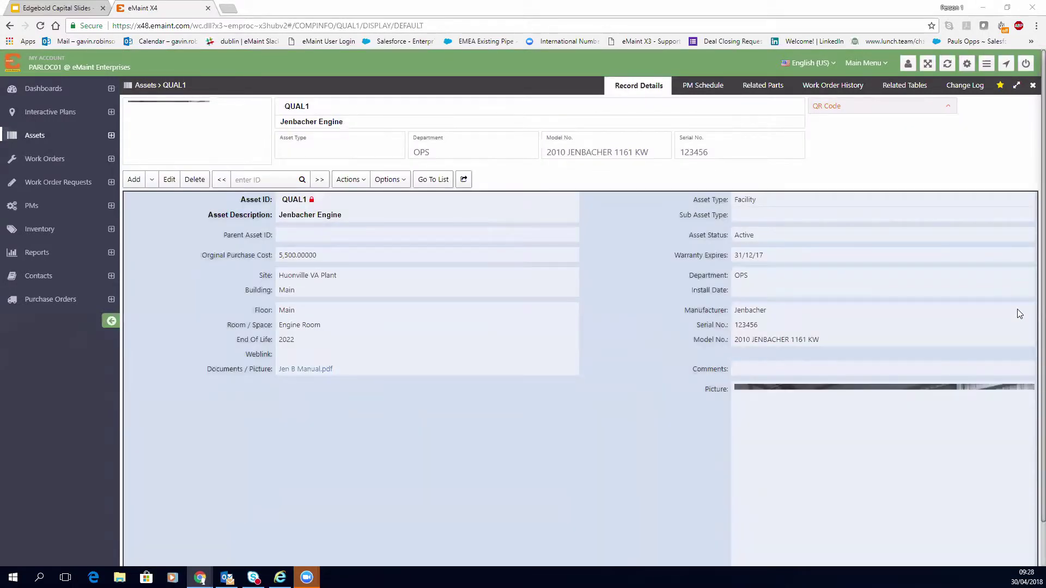
click(439, 180)
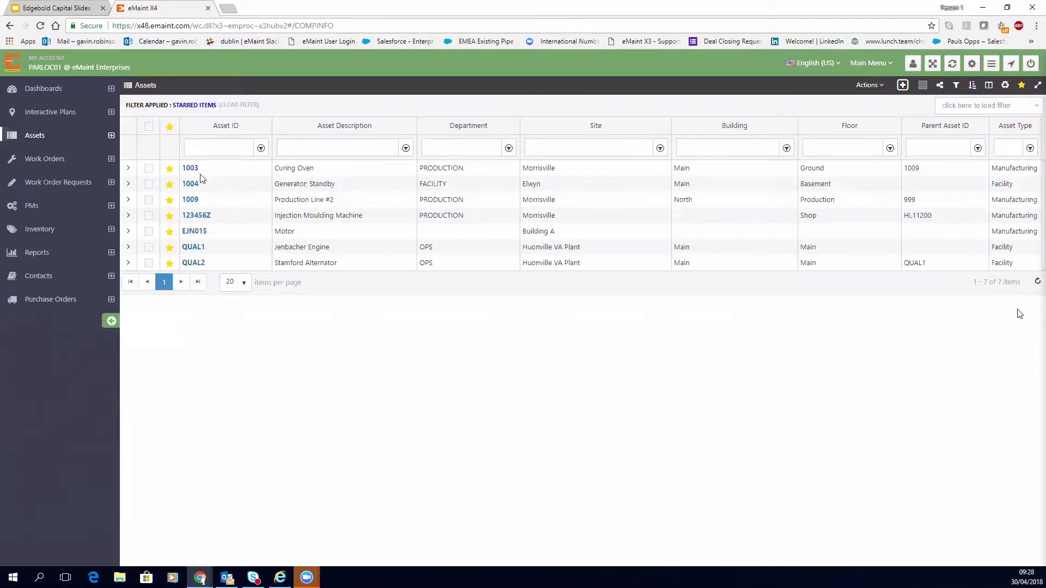
Open Curing Oven asset 1003's PM Schedule, inspect its Monthly PM, then return to 1003.
click(197, 169)
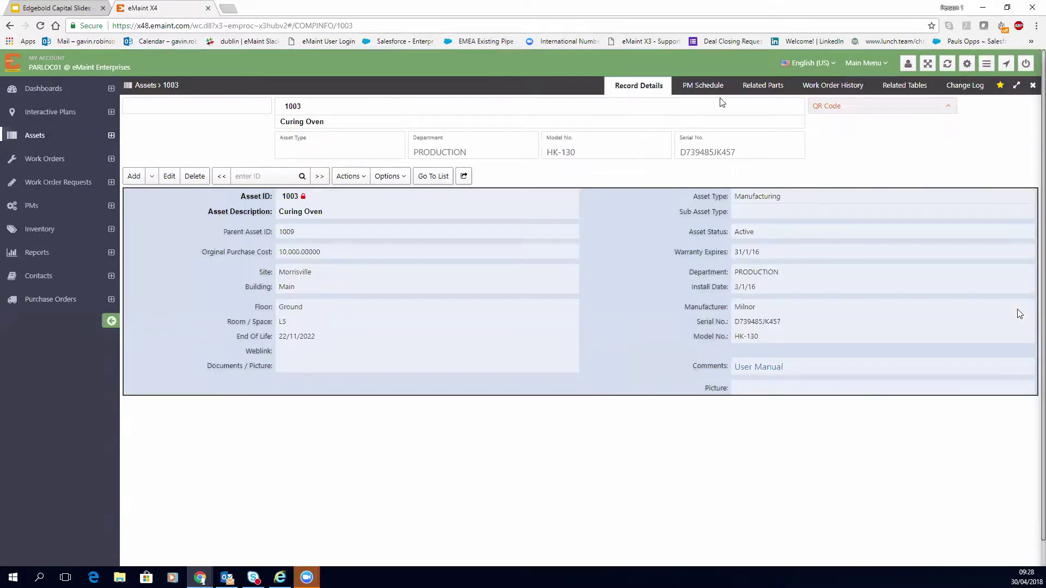
click(714, 90)
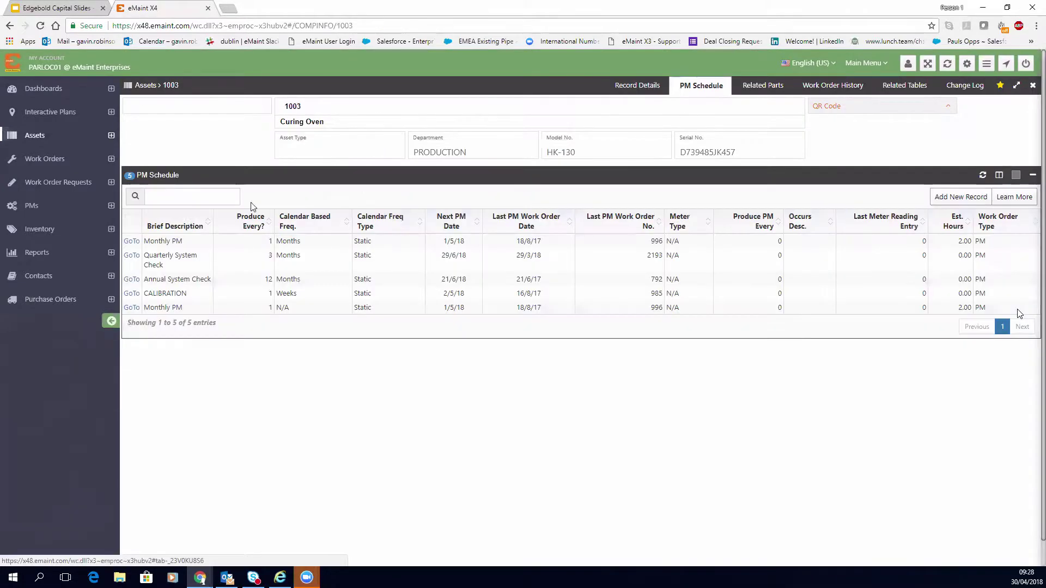
click(133, 242)
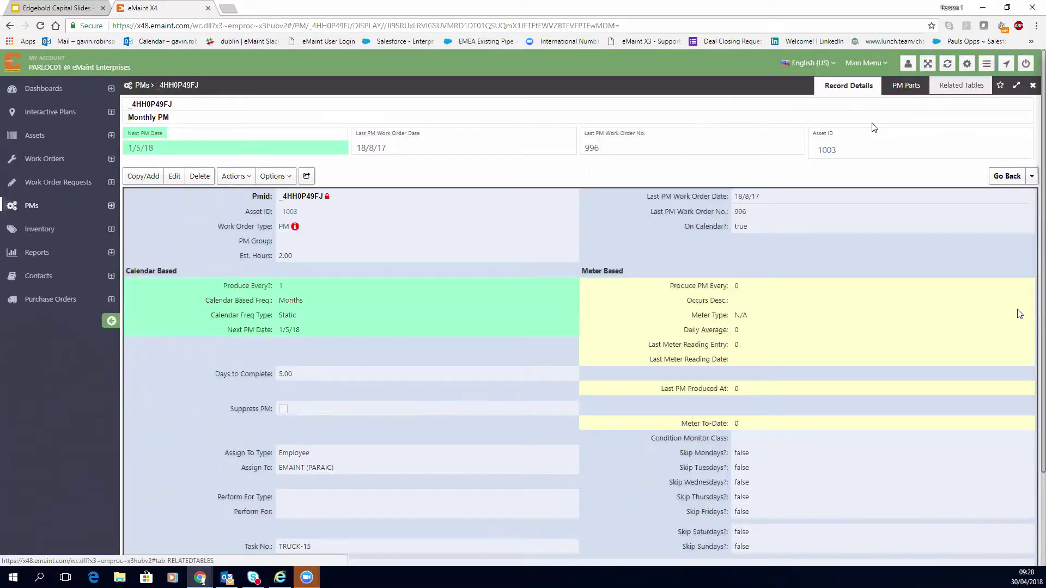
click(962, 86)
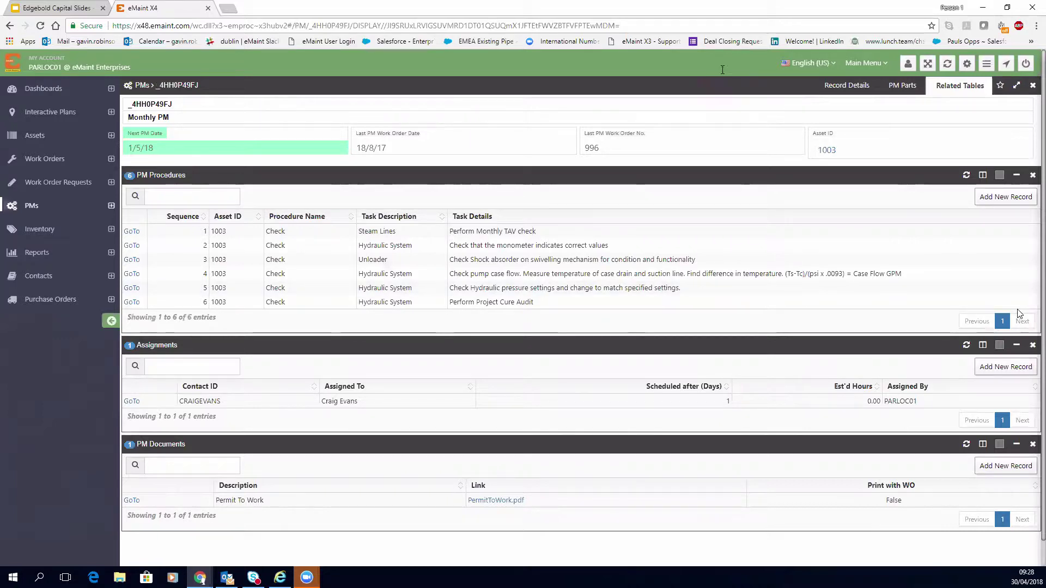
click(848, 85)
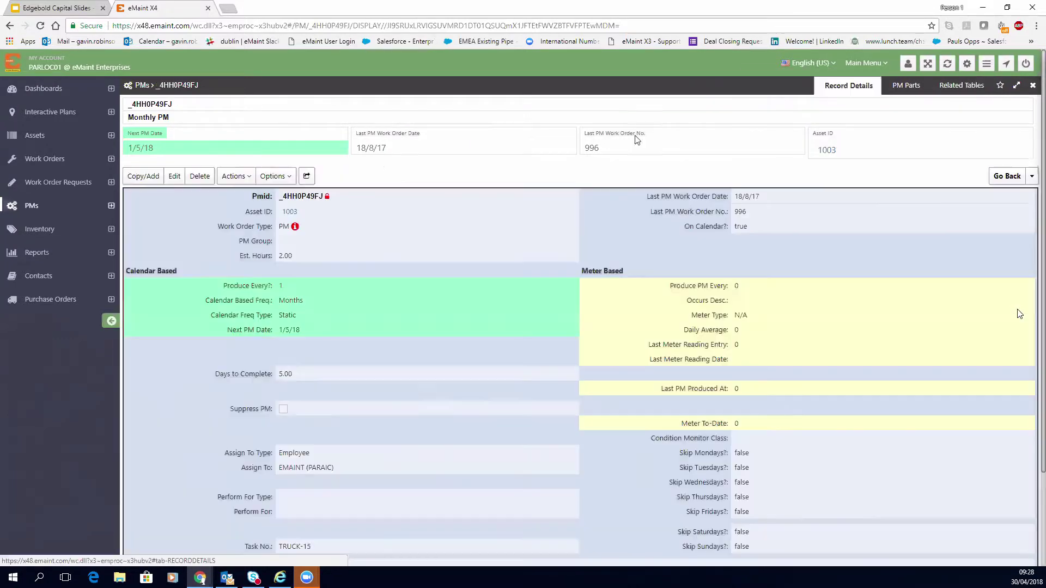
click(1014, 176)
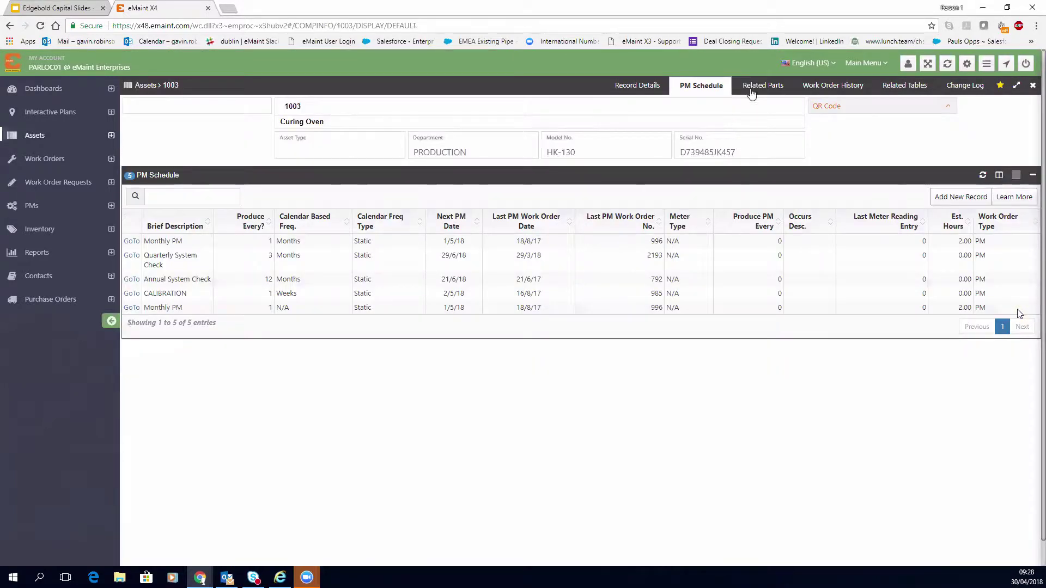
From the Curing Oven's Related Parts, open part 2121 and view its suppliers and related assets.
click(752, 87)
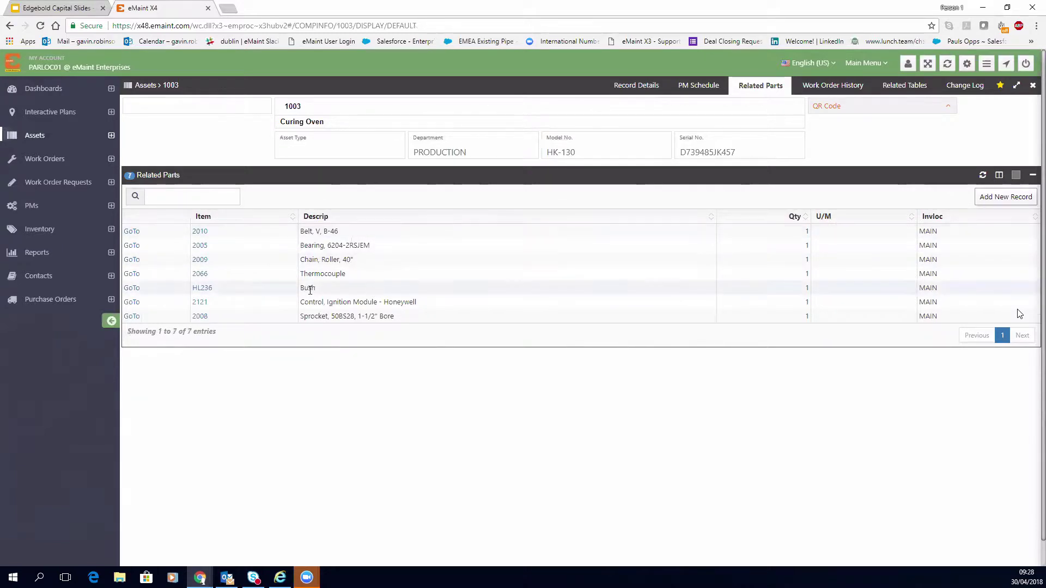
click(206, 304)
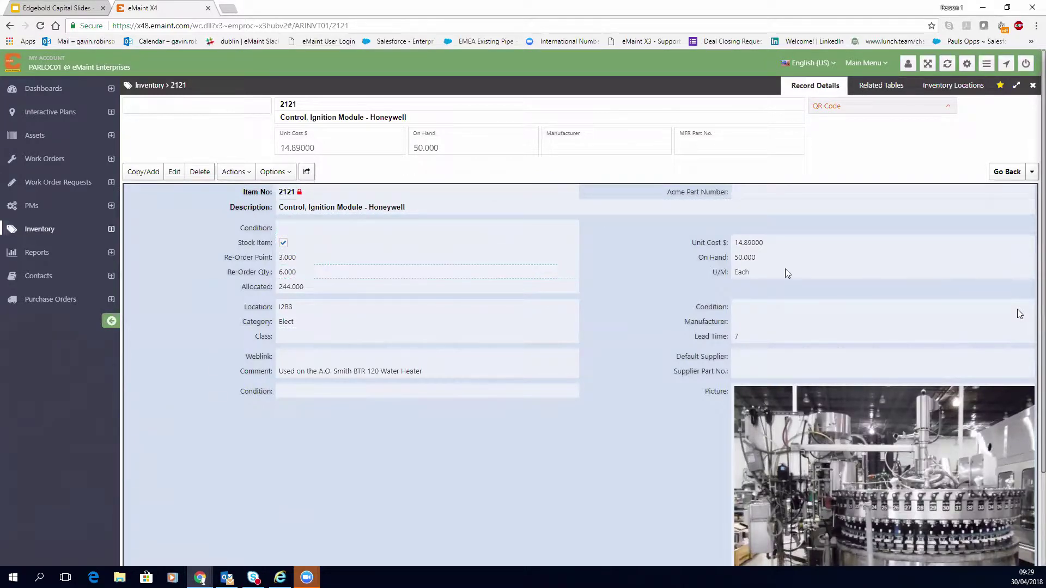
drag(765, 259, 734, 264)
click(866, 63)
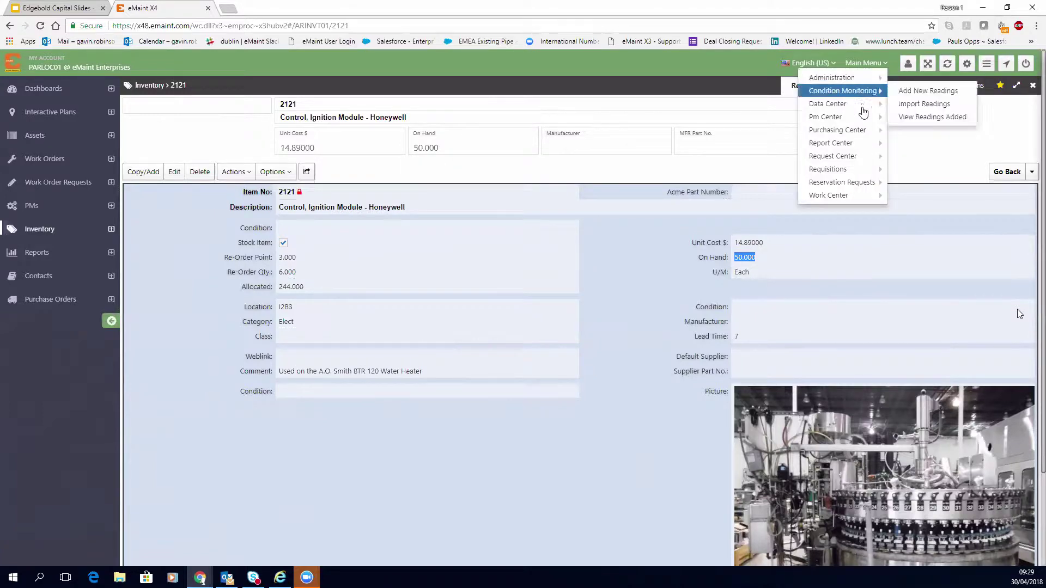
mouse_move(867, 130)
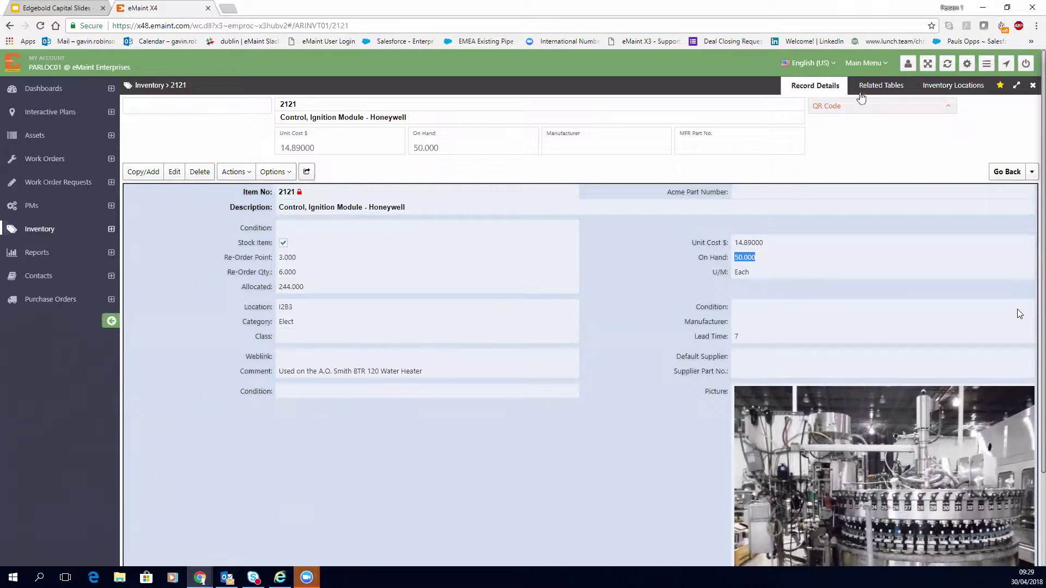
click(861, 96)
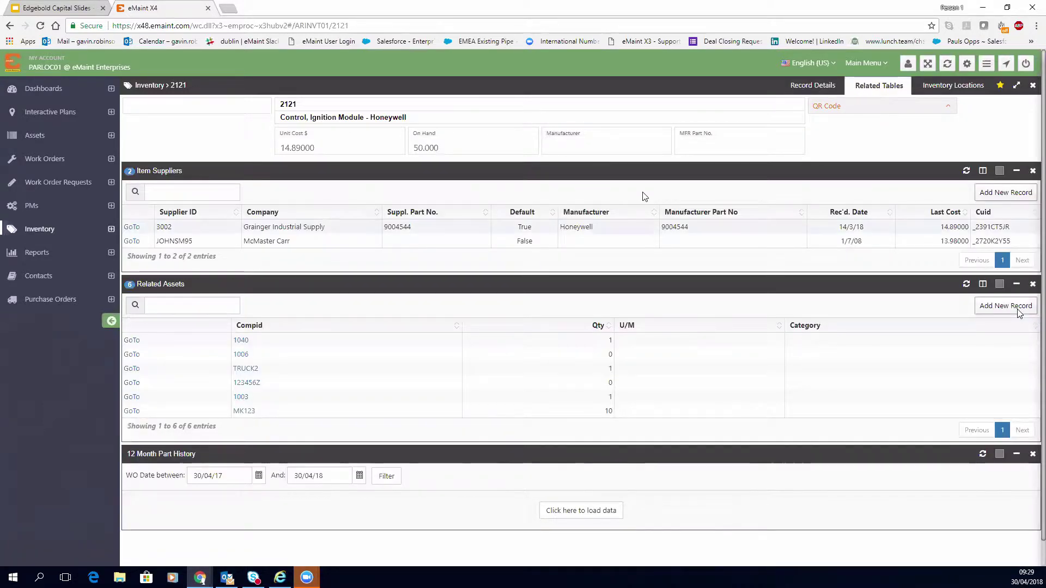
Load the 12 Month Part History transaction data for part 2121.
double_click(382, 228)
click(386, 226)
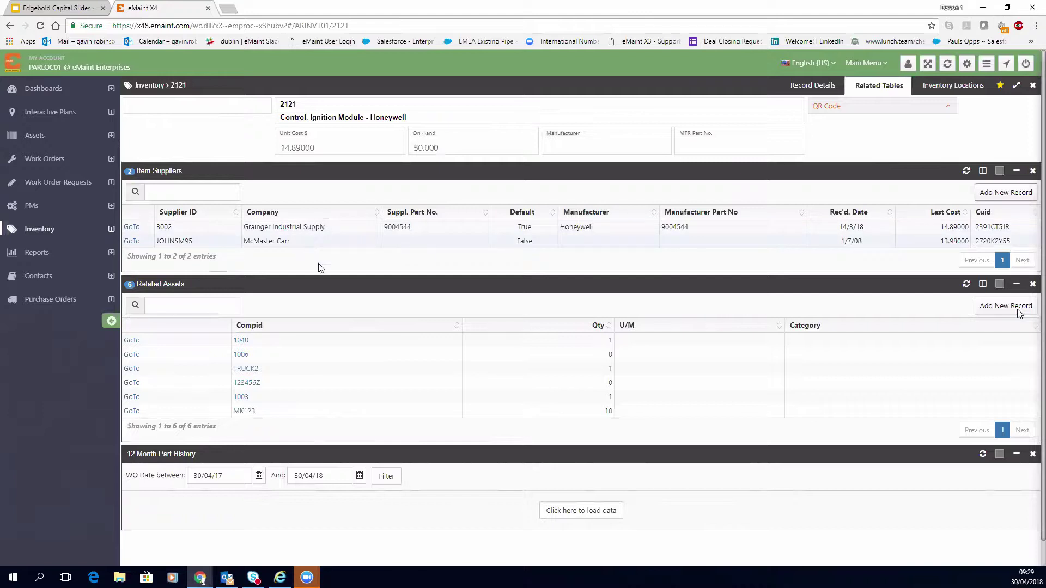
scroll(318, 265, down, 1)
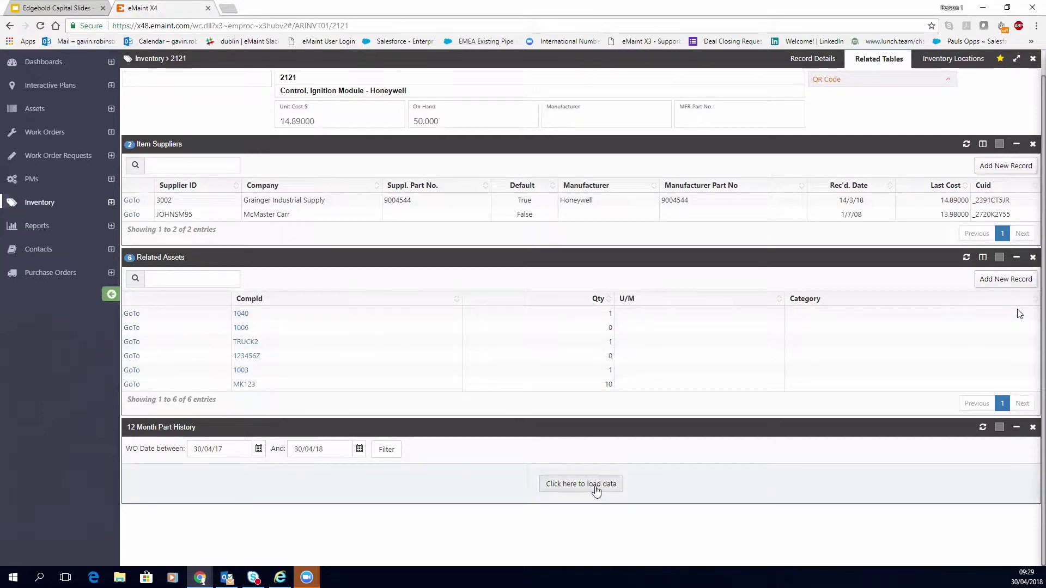
click(602, 490)
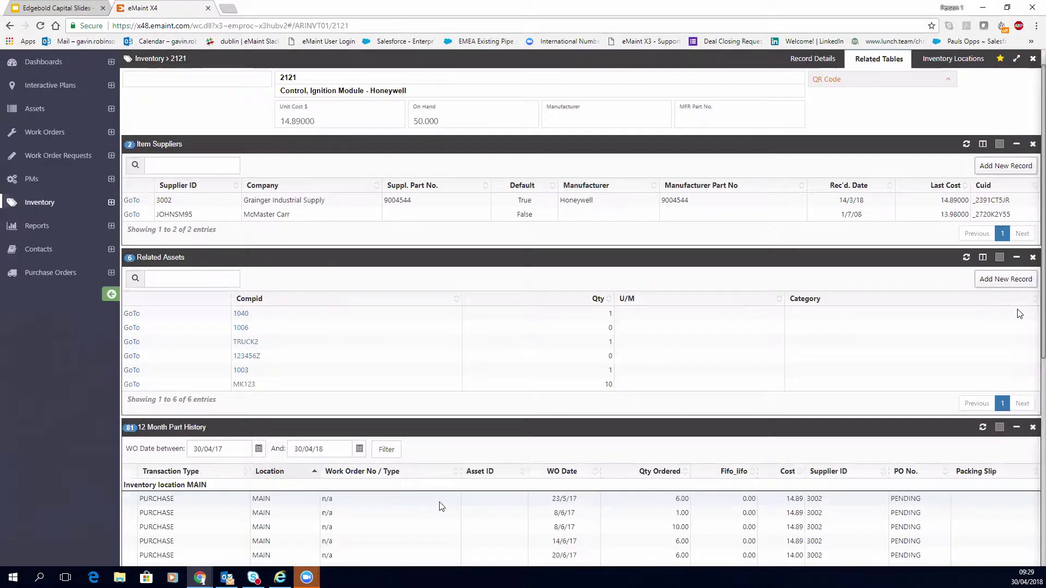
scroll(441, 506, down, 5)
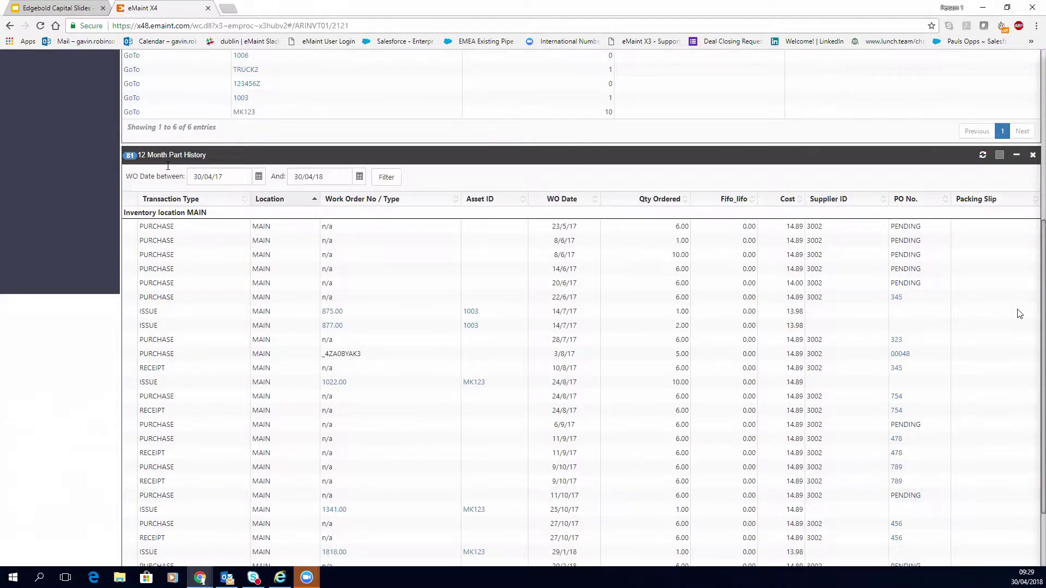
Show part 2121's stock at MAIN (37), MANCH (3) and AMSTER (10), leaving the start date unchanged.
click(259, 177)
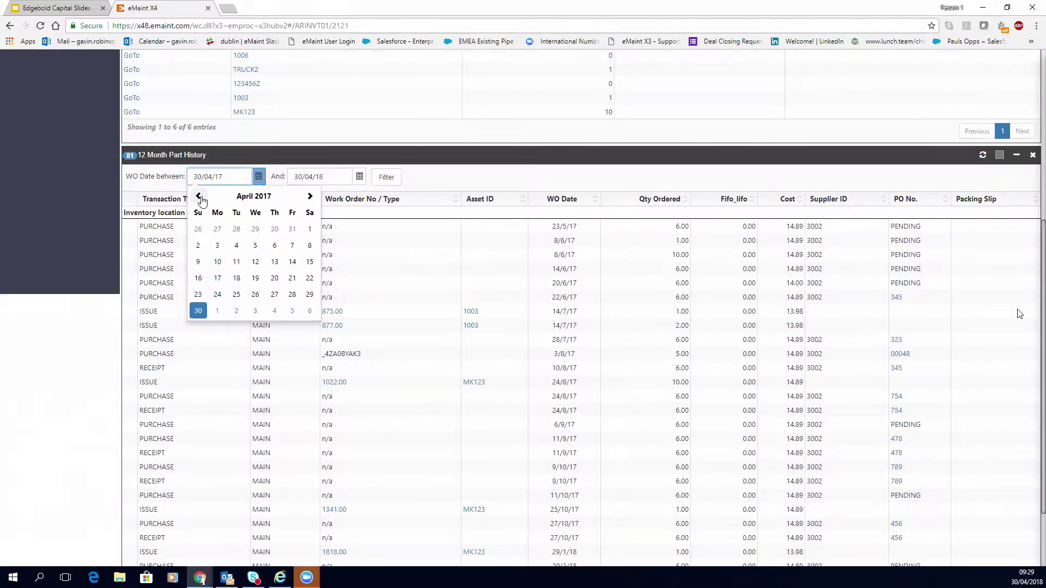
click(198, 196)
click(74, 373)
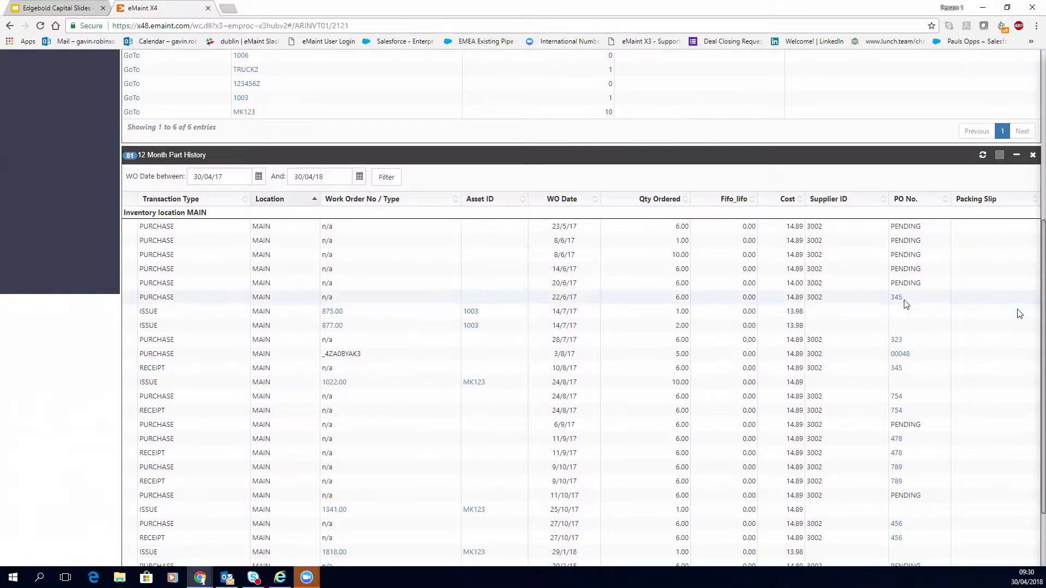
scroll(711, 438, down, 3)
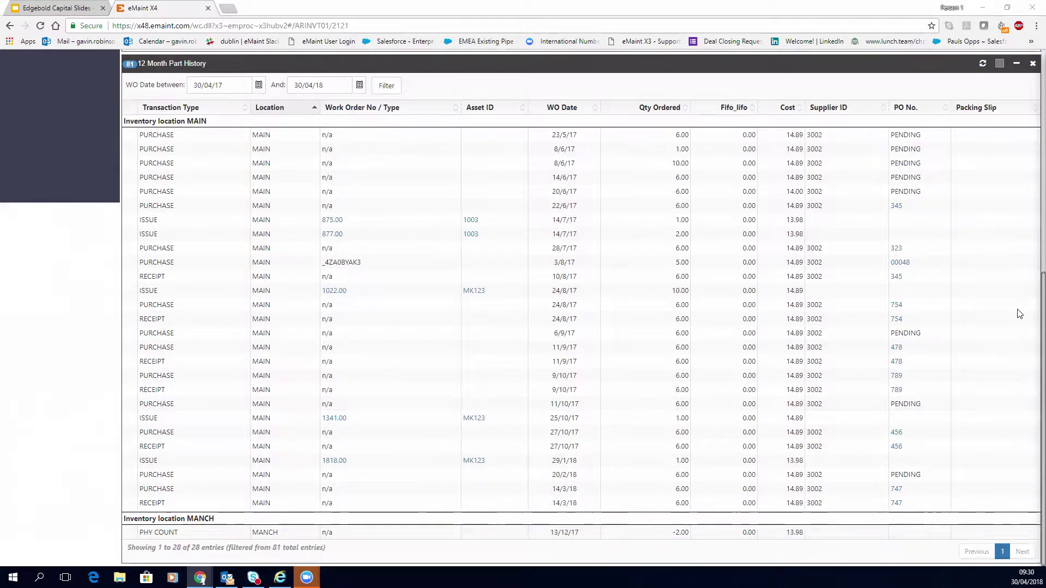
scroll(1019, 314, up, 8)
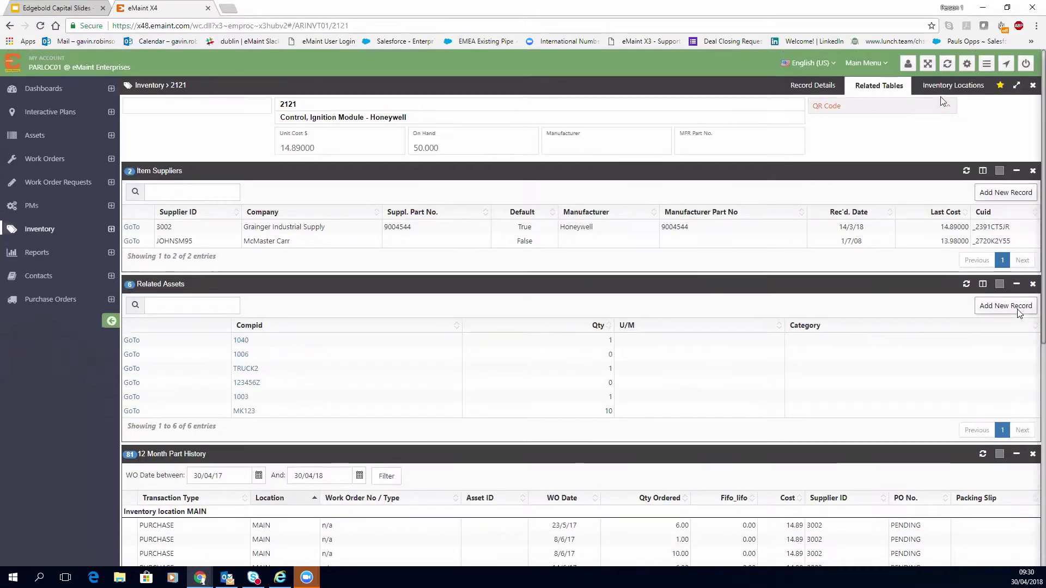
click(951, 86)
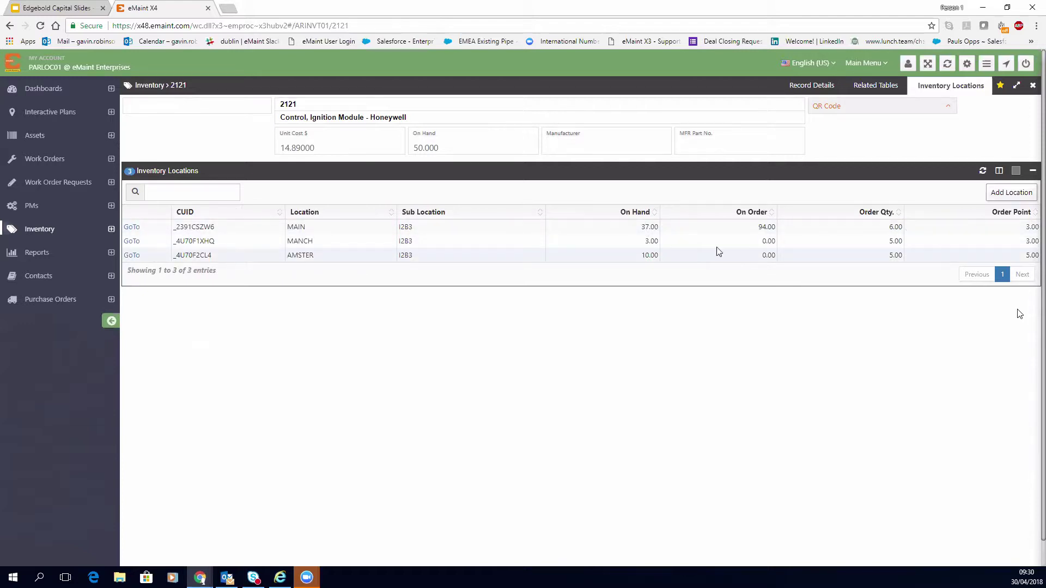
Return to item 2121's record details and bring up its Actions list.
double_click(766, 227)
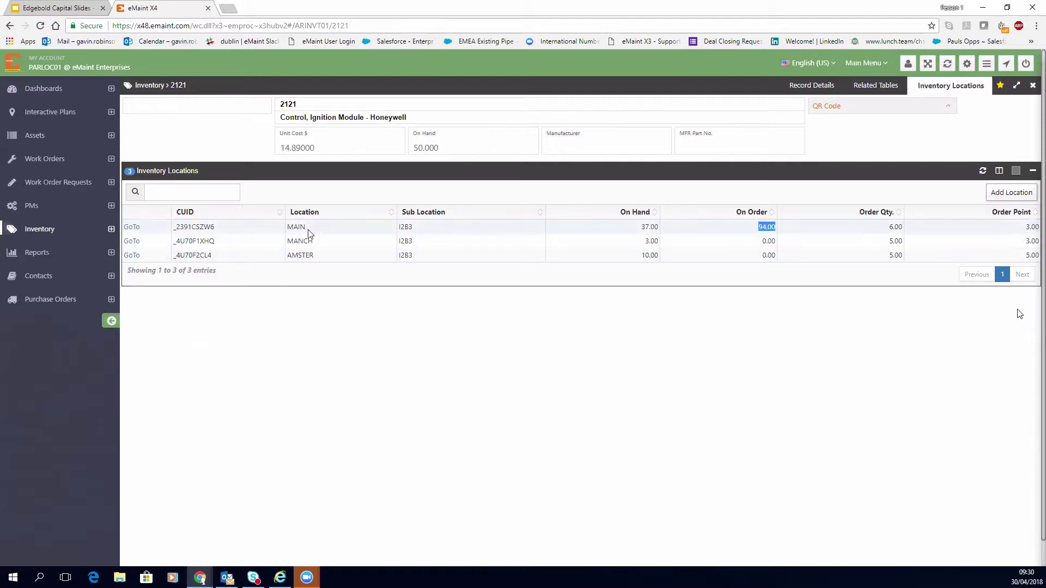
click(879, 311)
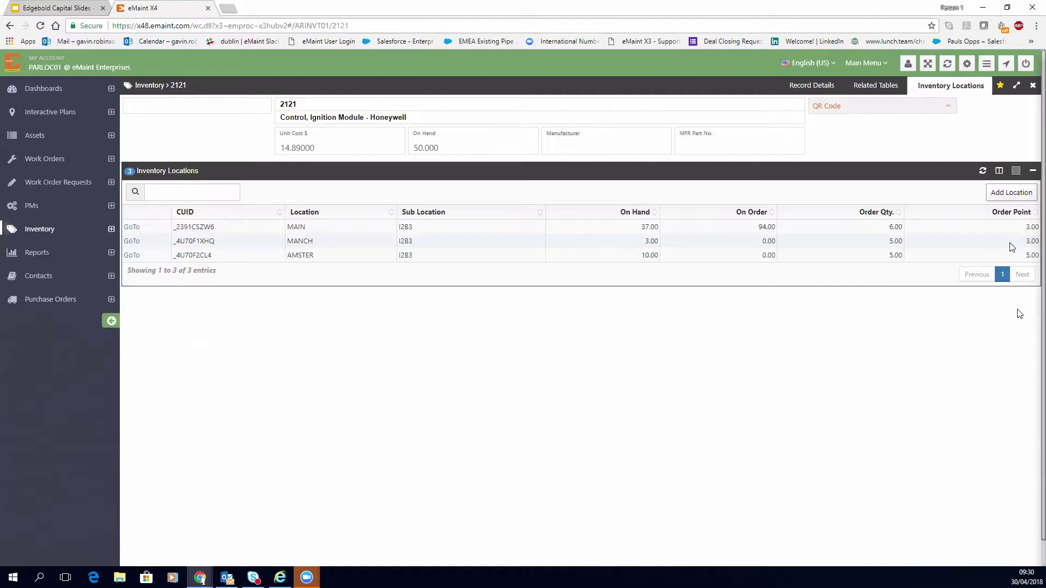
click(830, 90)
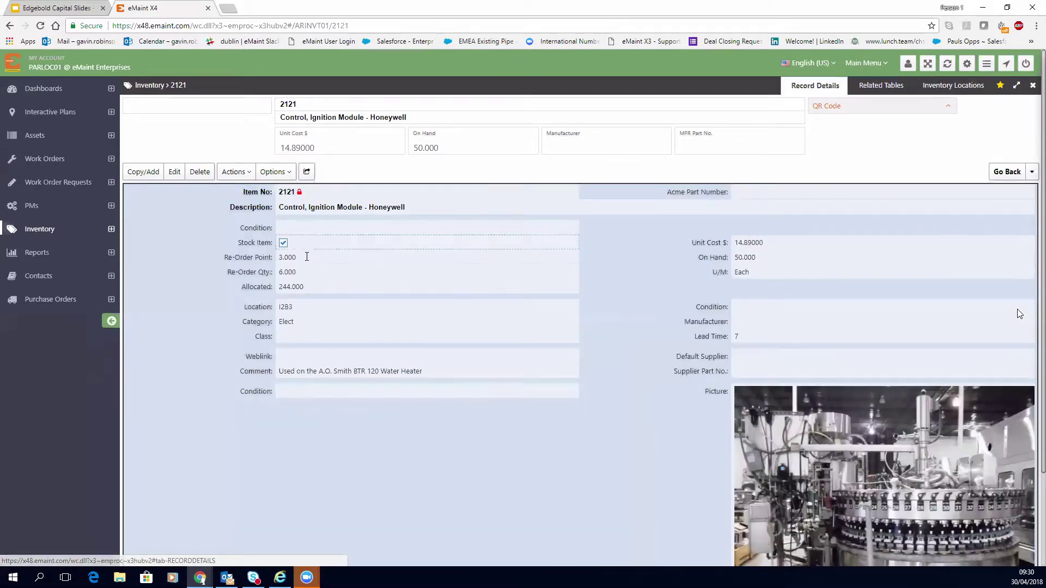
click(234, 173)
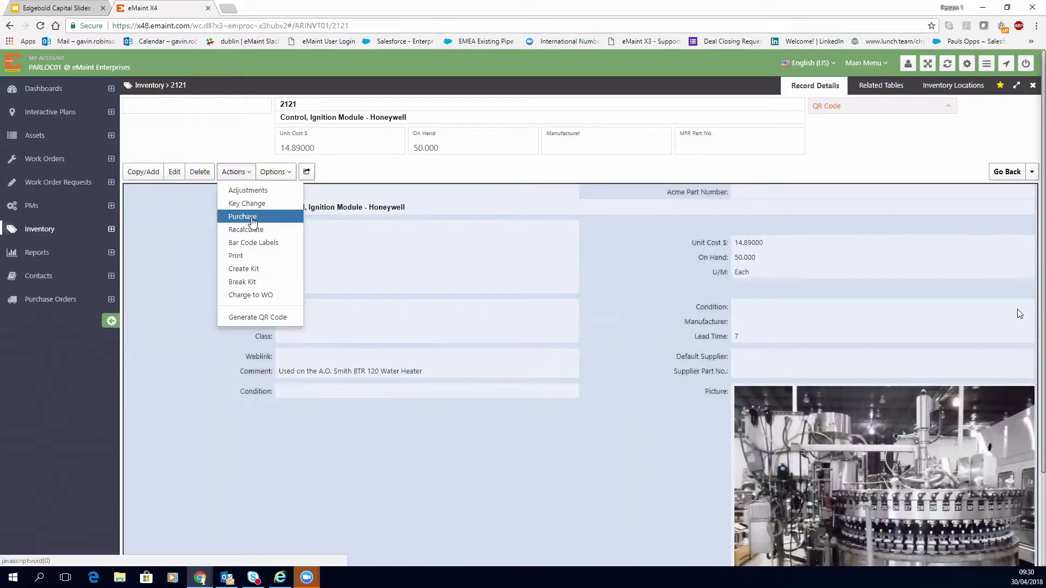
Preview a purchase re-order for part 2121, then dismiss it unprocessed.
click(251, 219)
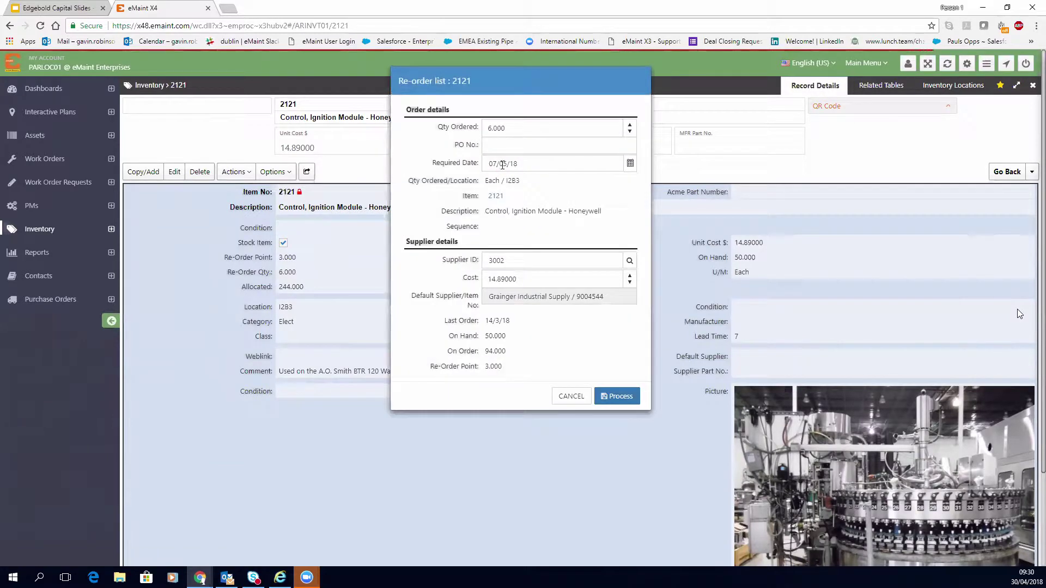
drag(454, 145, 466, 146)
click(470, 166)
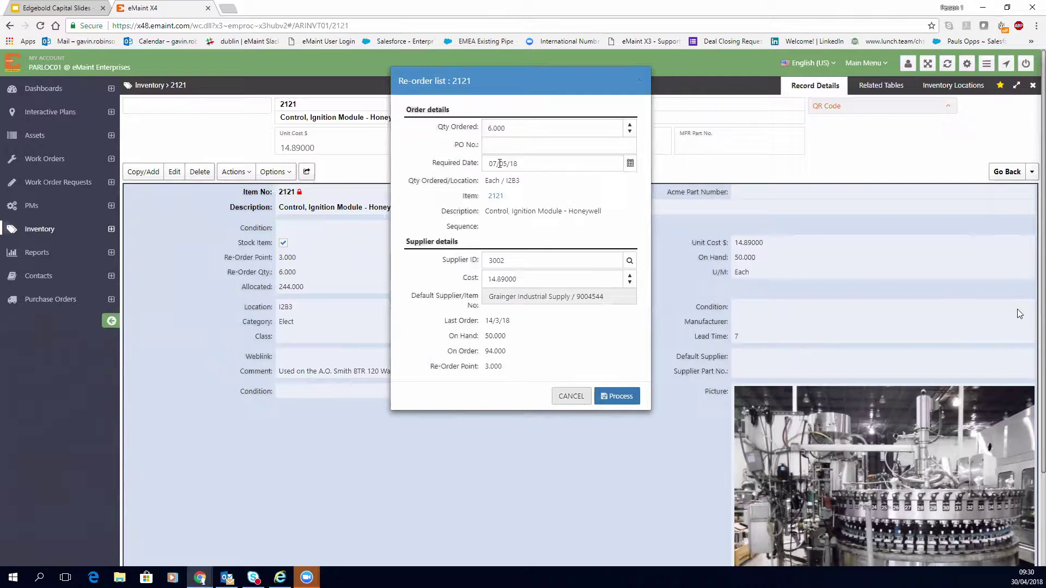
key(Escape)
Bring up the main navigation menu.
click(838, 64)
click(865, 63)
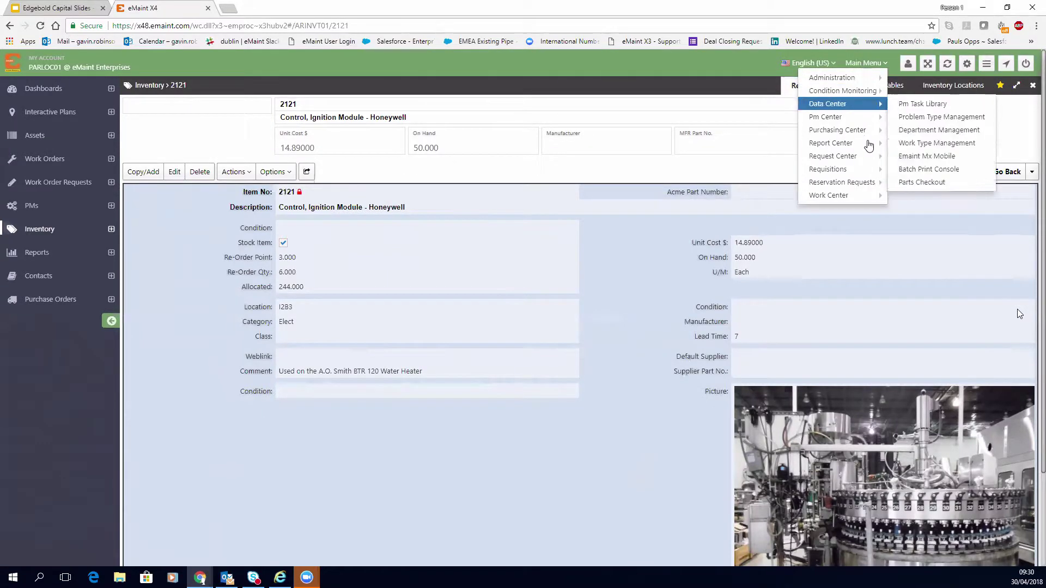
mouse_move(874, 170)
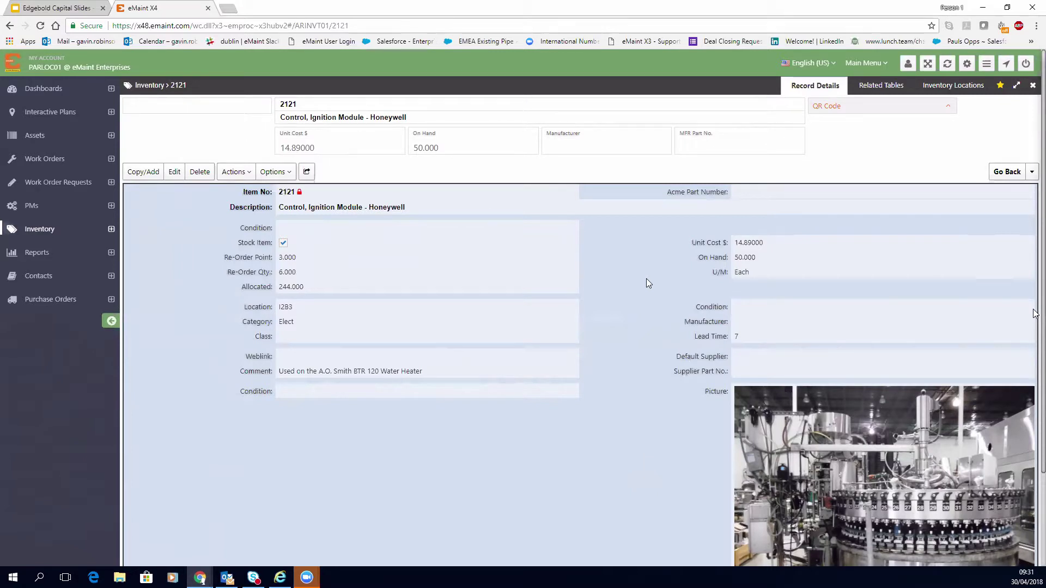
Review purchase order 00002's Oil tank service line at 250.00, then go to Inventory.
click(64, 300)
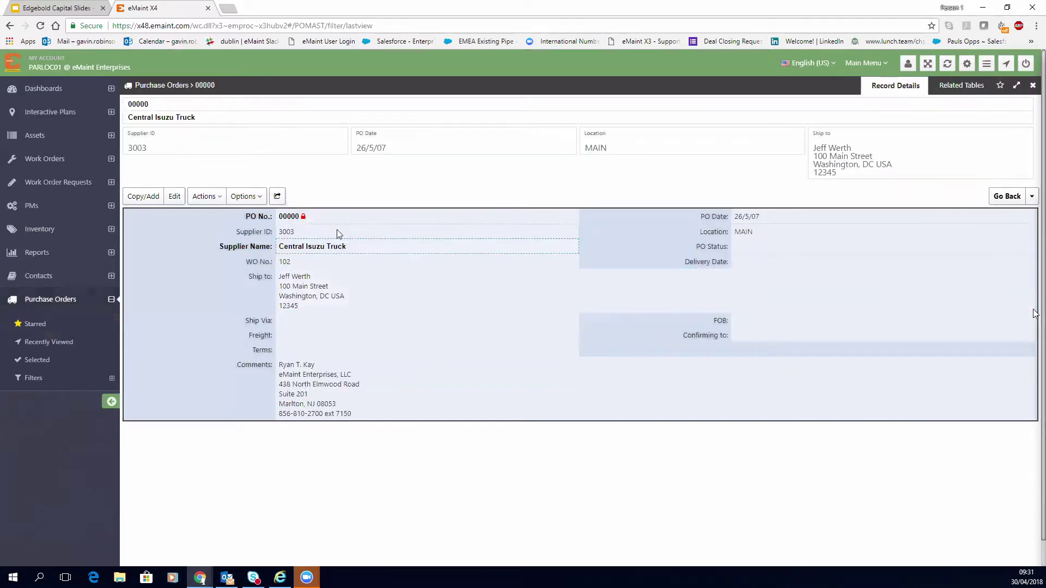
click(1005, 196)
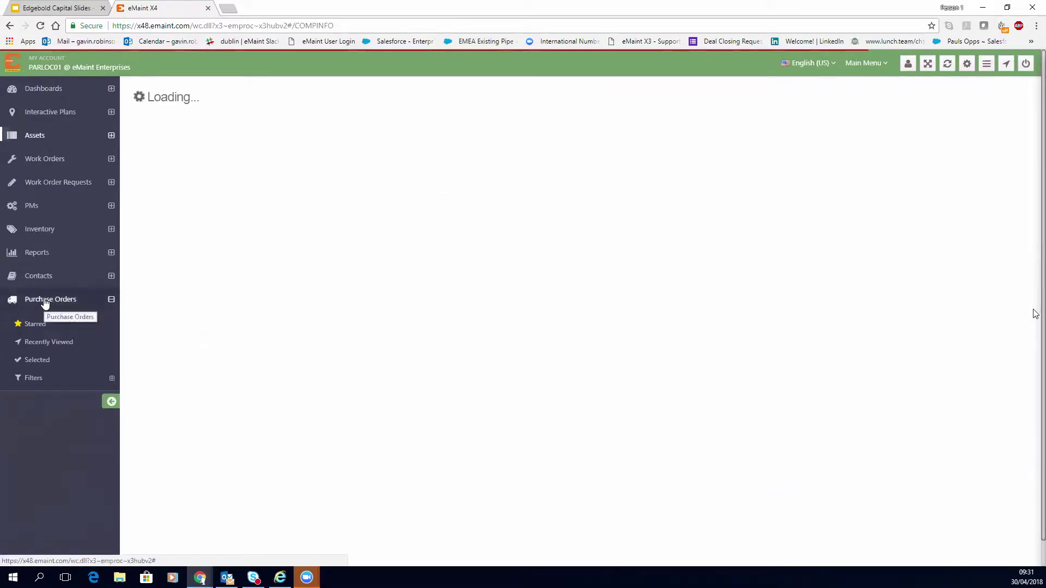
click(49, 303)
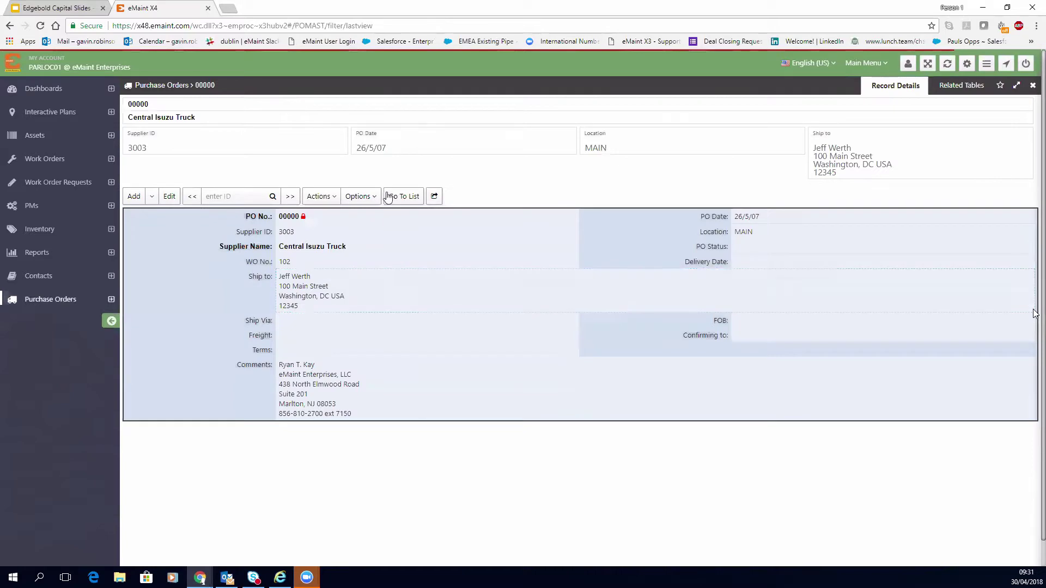
click(388, 197)
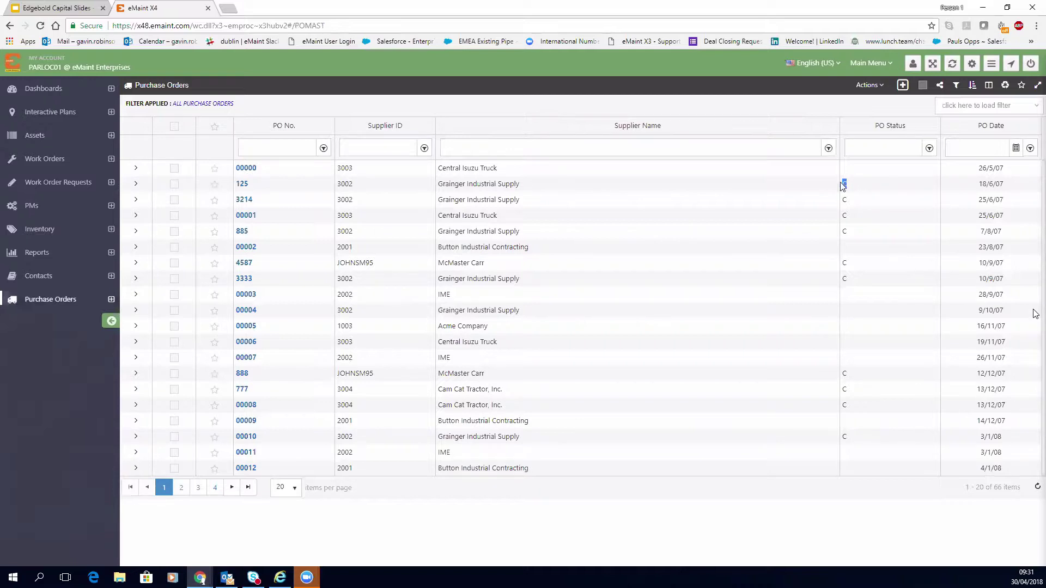
click(241, 248)
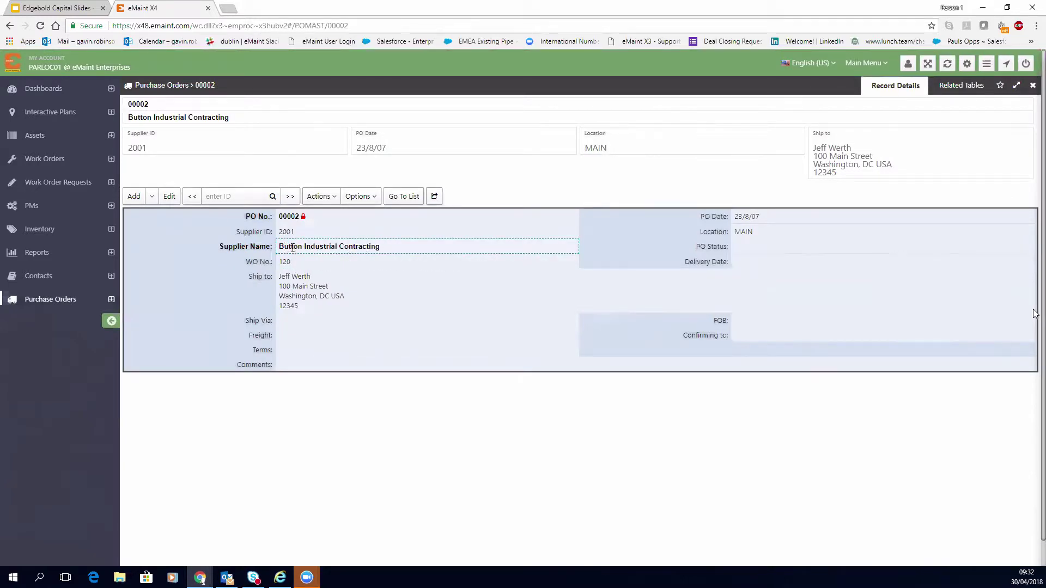
click(960, 85)
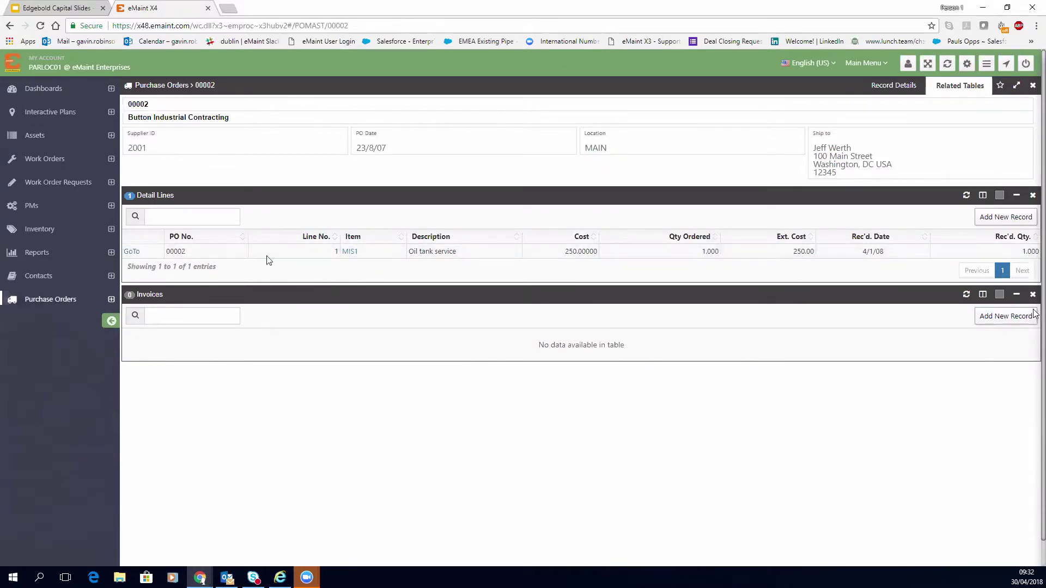
click(48, 230)
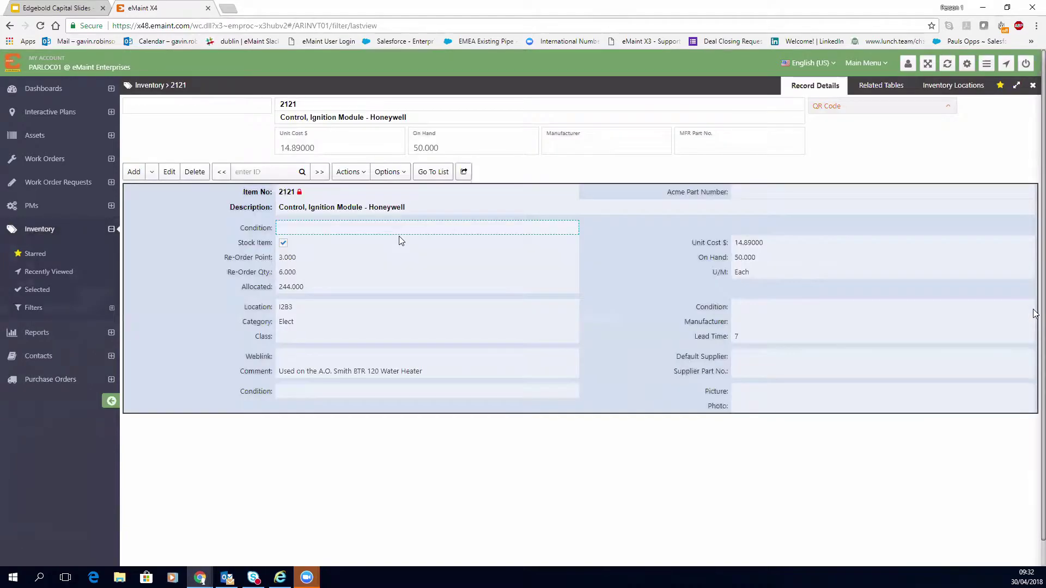
Preview item 2121's re-order list via Actions > Purchase, cancel it, and return to Purchase Orders.
click(388, 171)
click(351, 171)
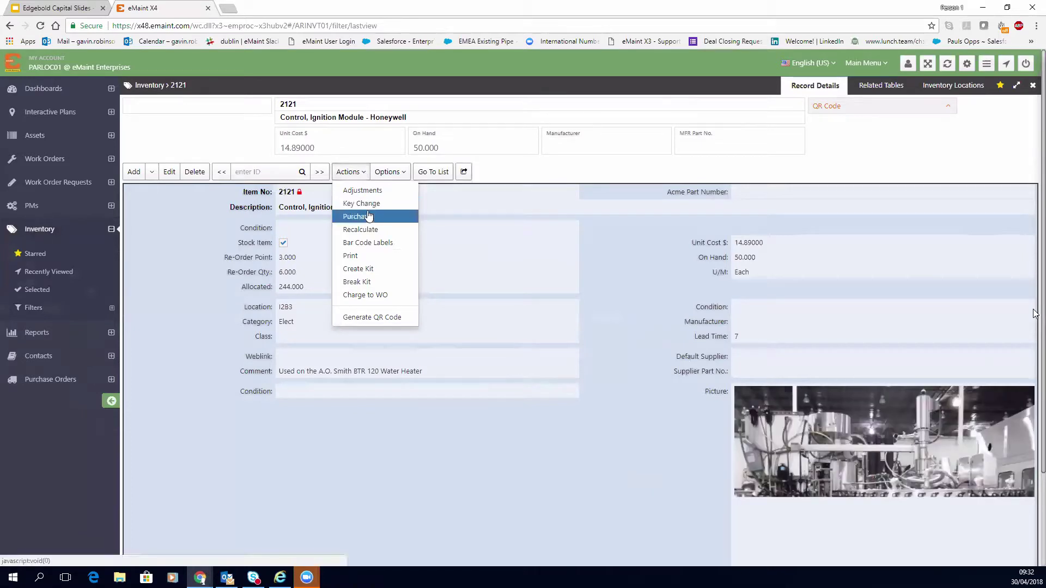
click(368, 217)
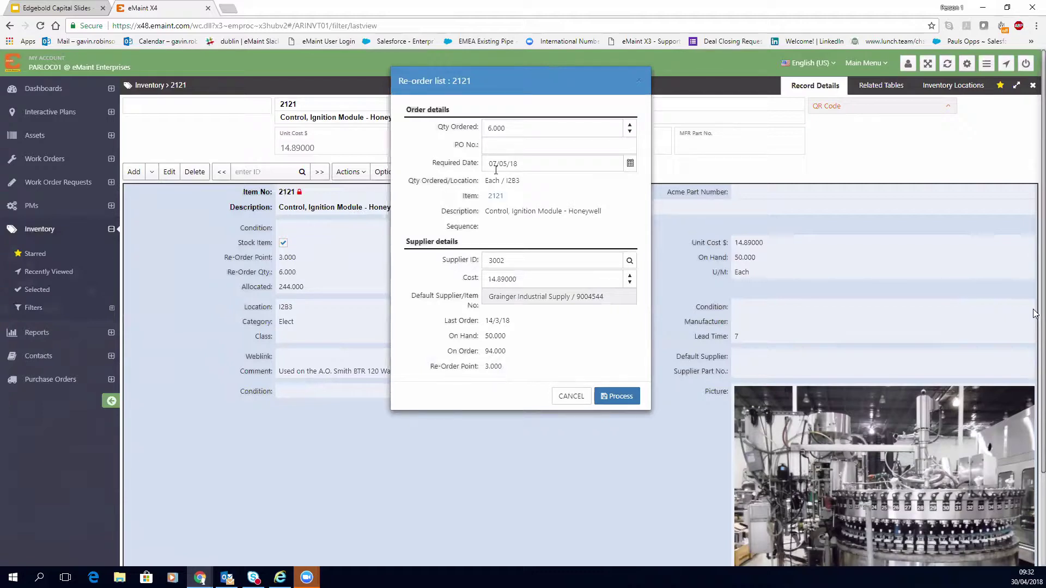
click(571, 396)
click(49, 380)
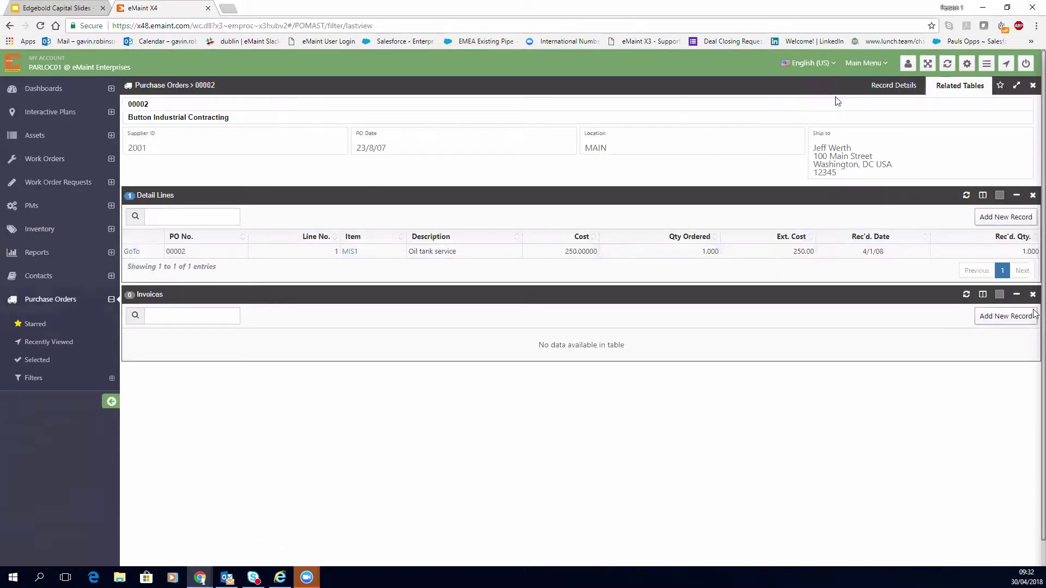
Open the Purchase Order Receiving form for PO 00002 and close it unprocessed.
click(872, 86)
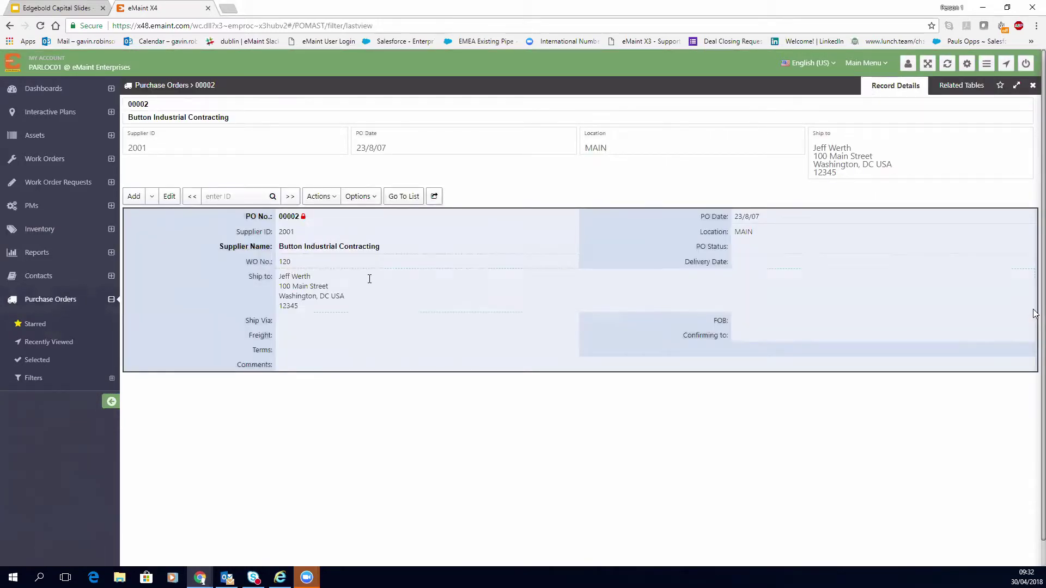
click(320, 197)
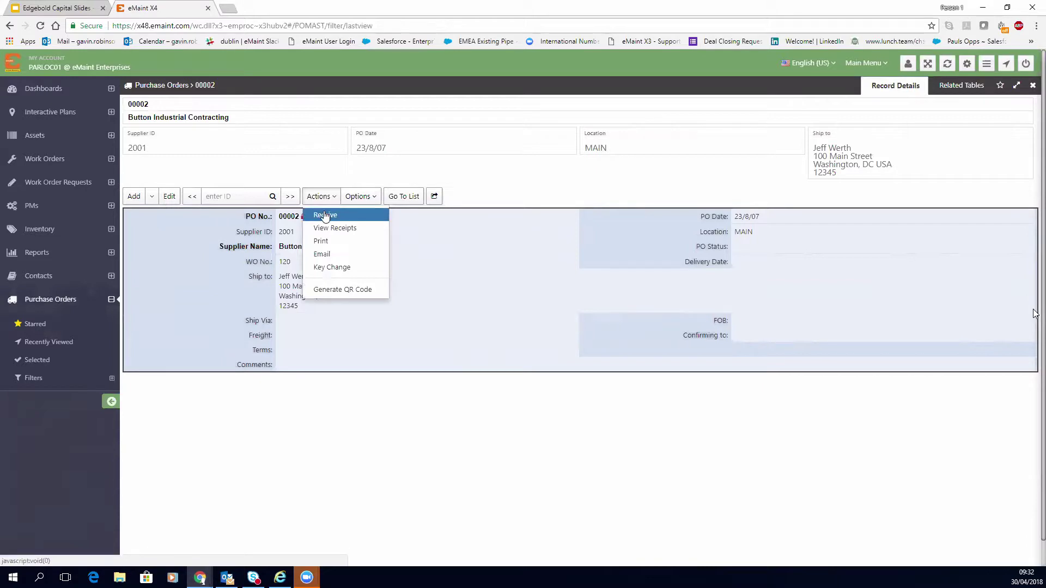
click(325, 216)
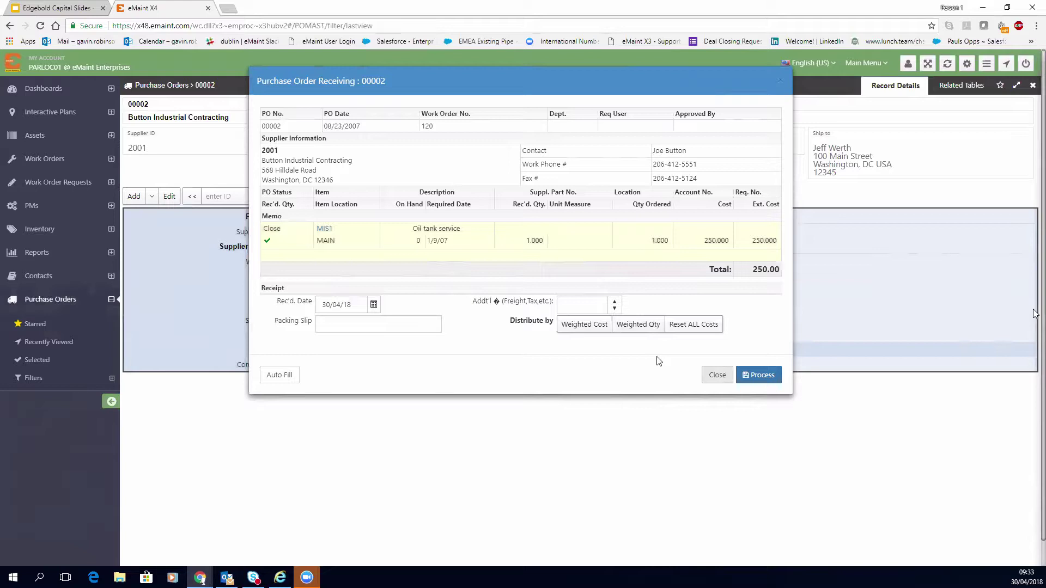
key(Escape)
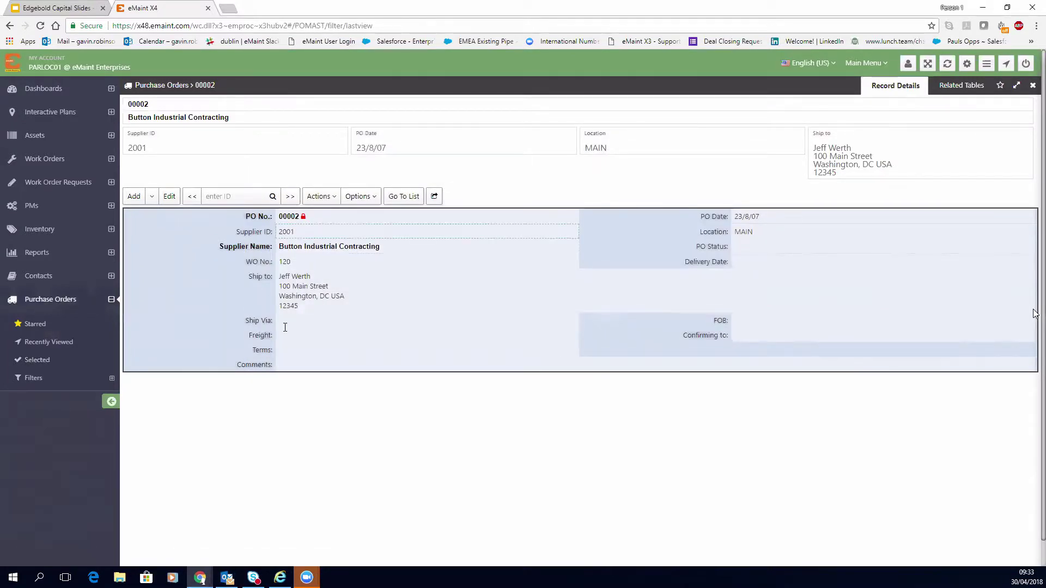
Reopen the purchase order's Actions list and dismiss it without choosing anything.
key(shift+Tab)
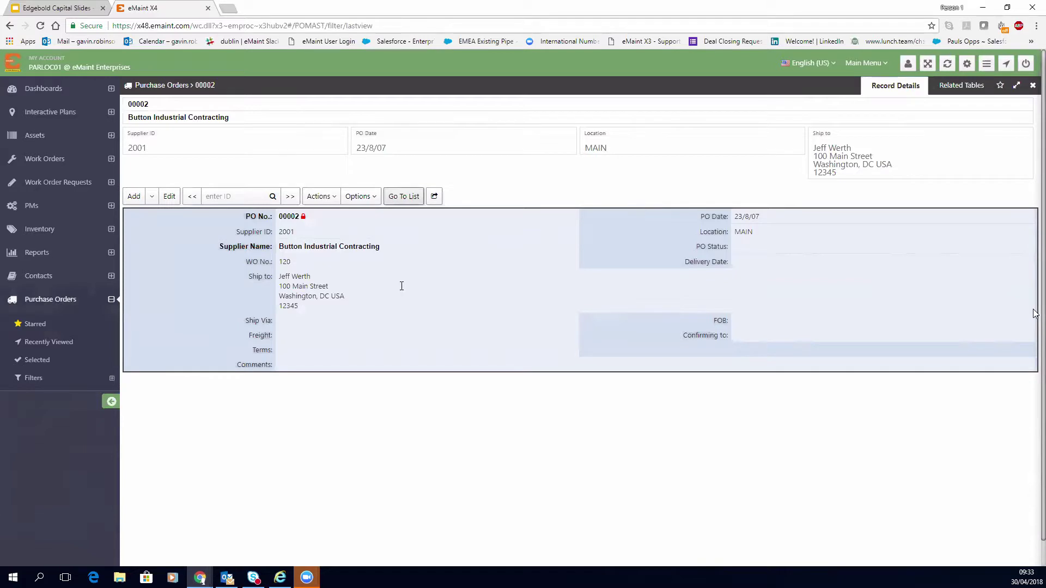
click(321, 198)
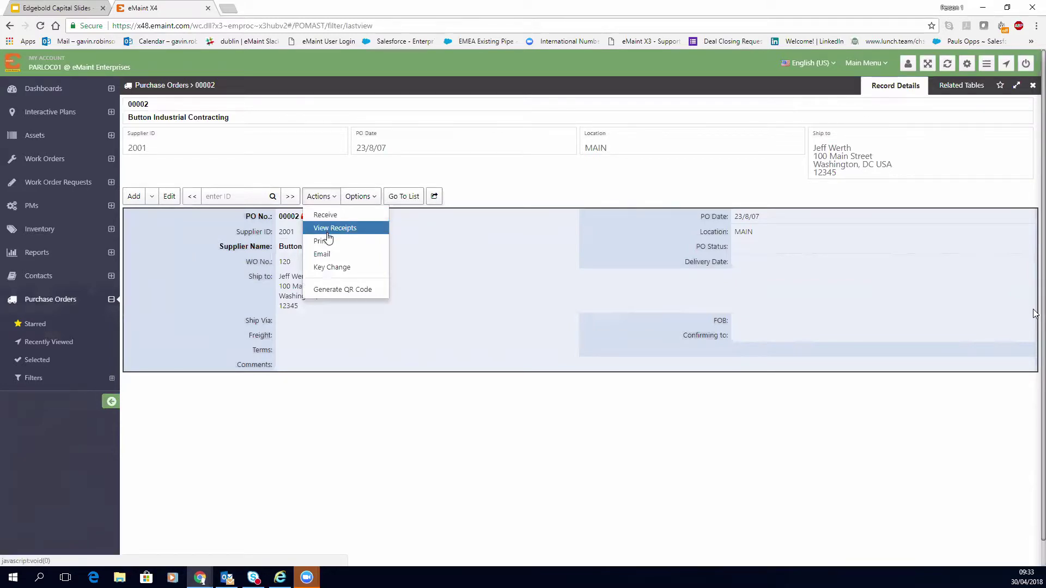
click(363, 238)
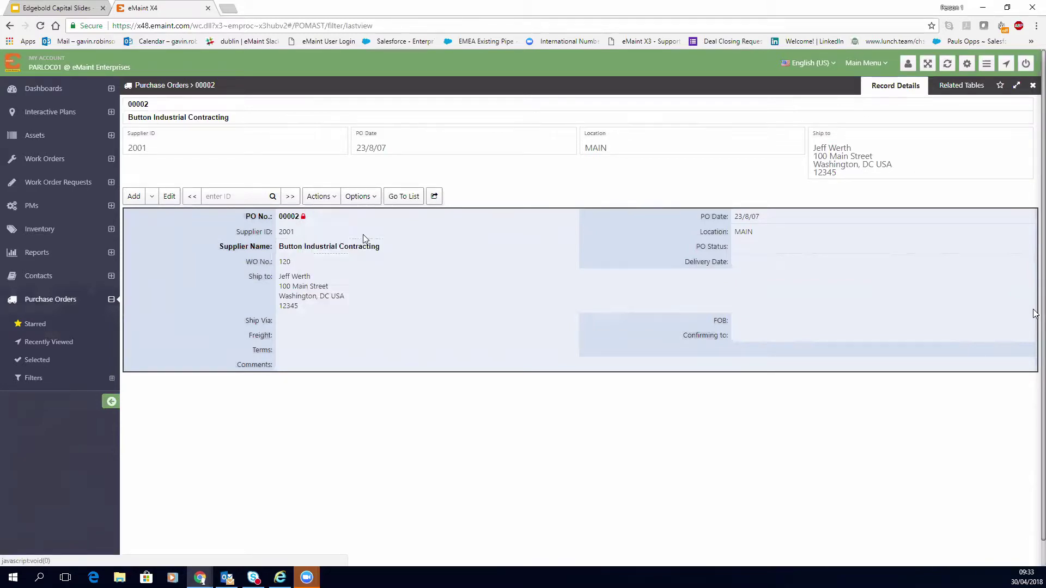
click(654, 368)
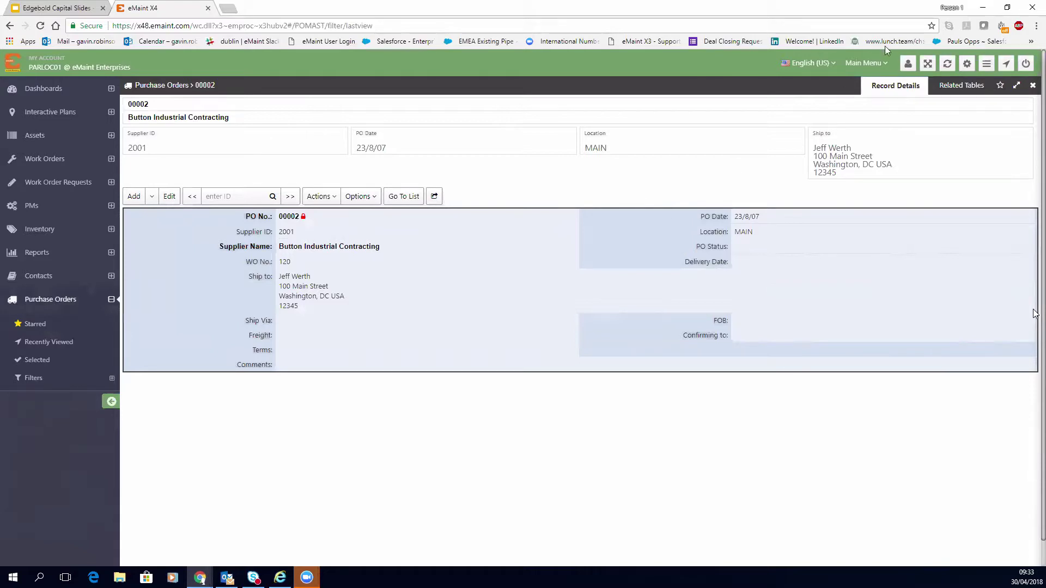
Open the Purchase Orders 'Default' form in design mode via Manage Forms, then close Manage Forms.
click(909, 63)
click(124, 83)
scroll(410, 200, down, 2)
scroll(411, 199, up, 2)
text(pu)
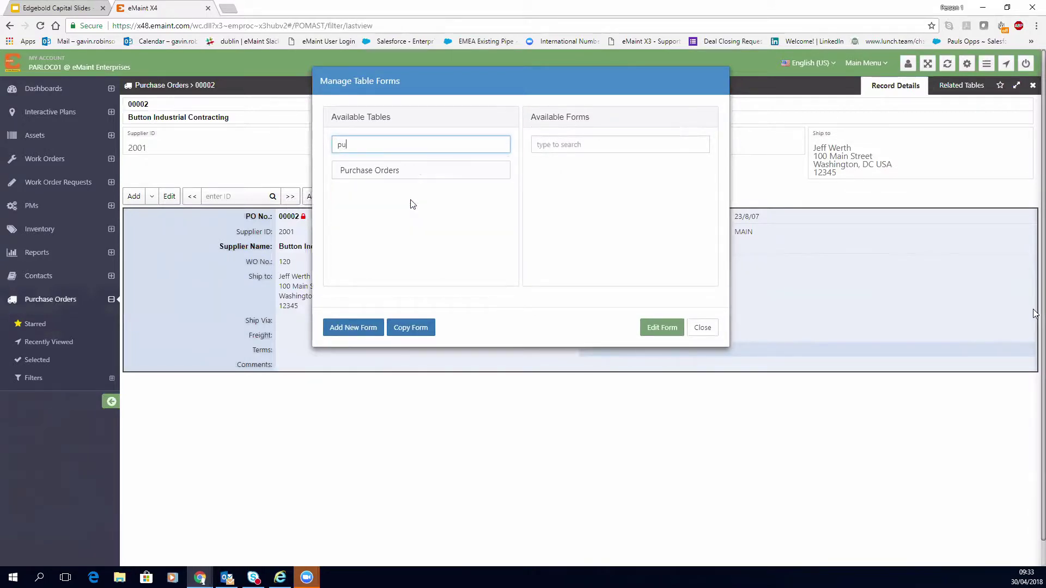
click(423, 176)
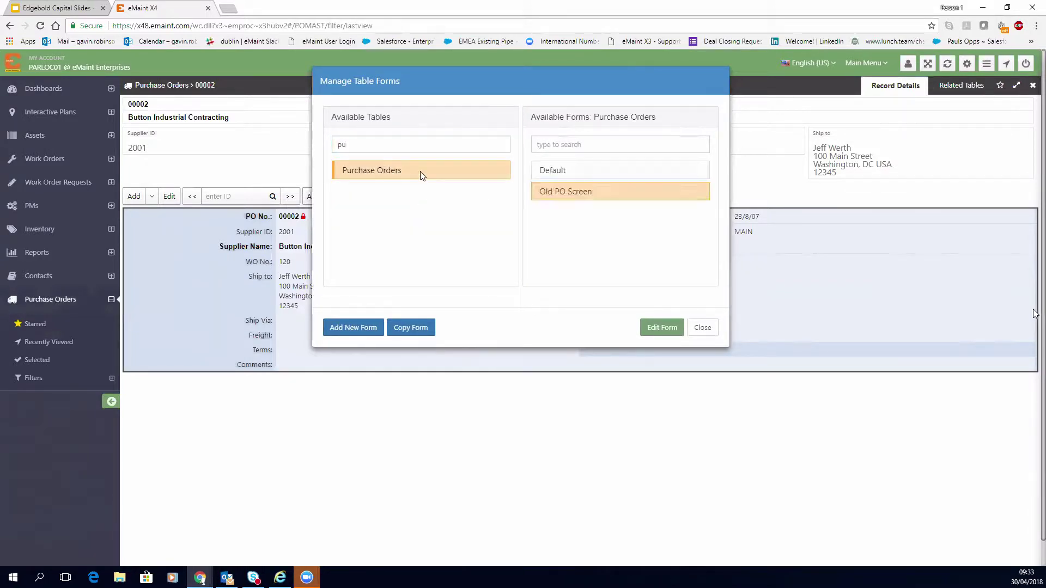
click(585, 181)
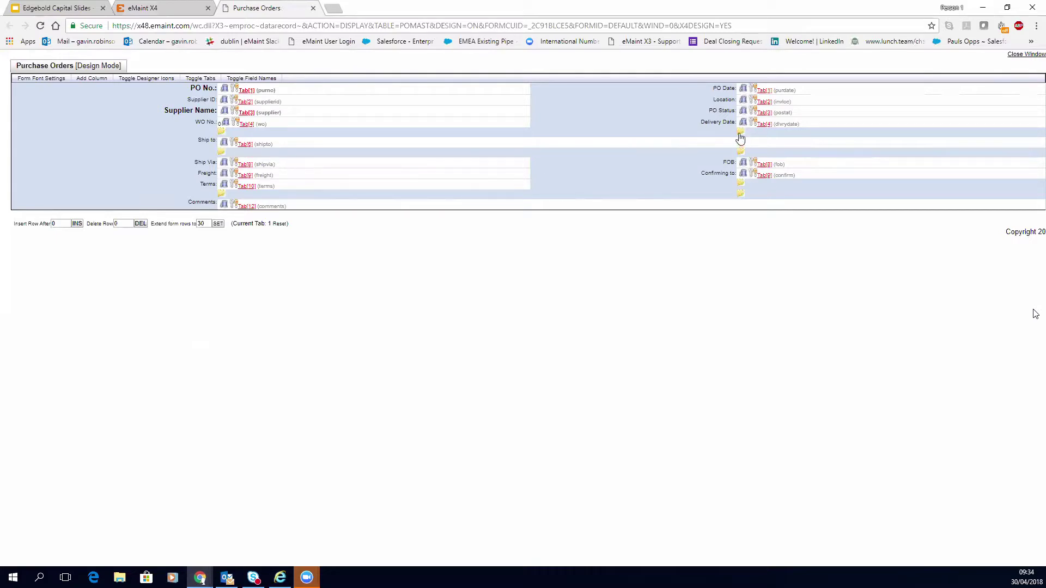
click(171, 5)
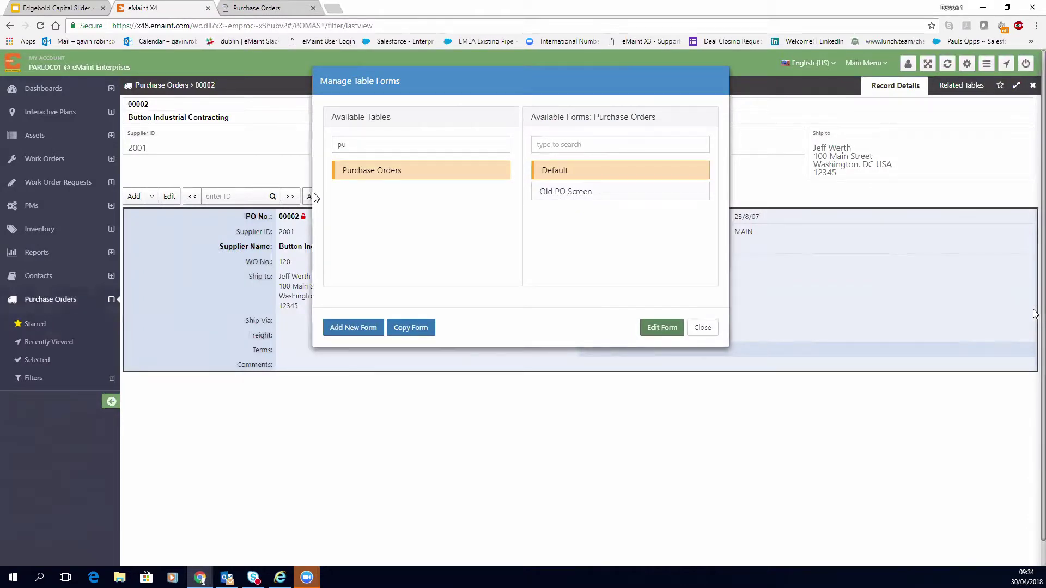
click(703, 327)
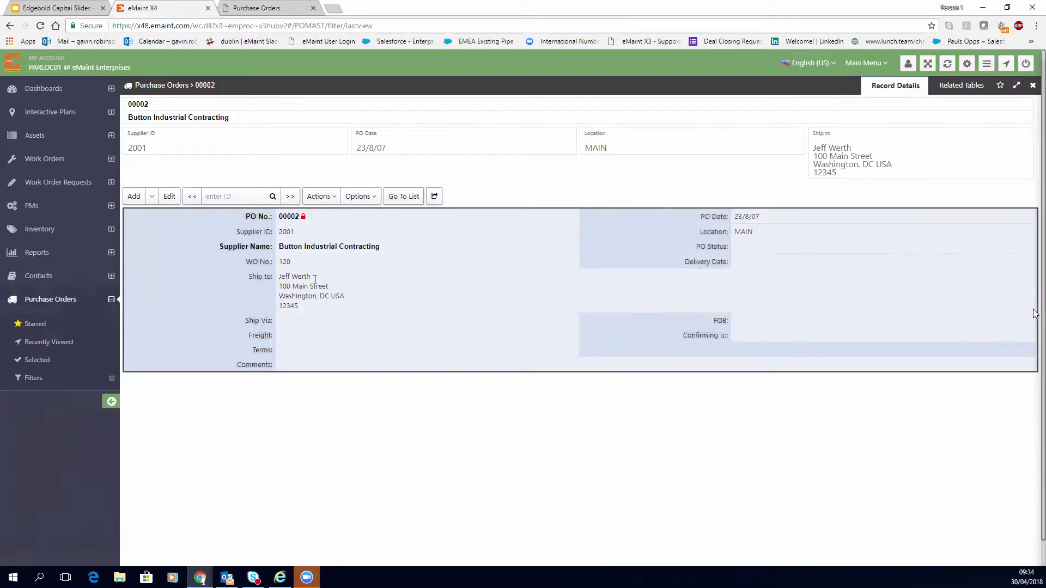
Open the Contacts list and highlight one contact's full name and company.
click(66, 276)
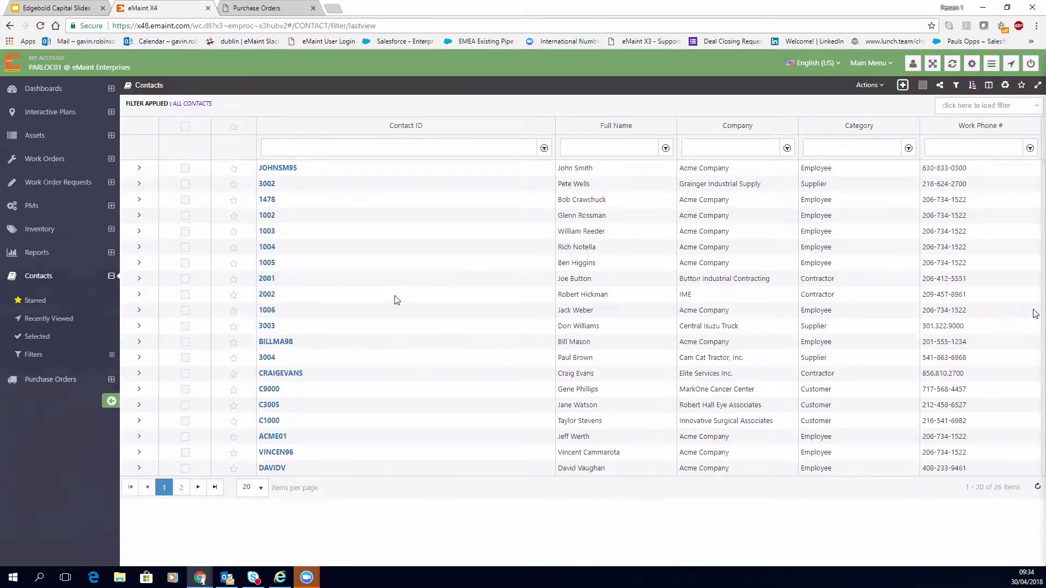
triple_click(644, 327)
drag(757, 327, 687, 327)
click(717, 297)
Open inventory item 2121 and highlight its Allocated quantity of 244.000.
click(53, 231)
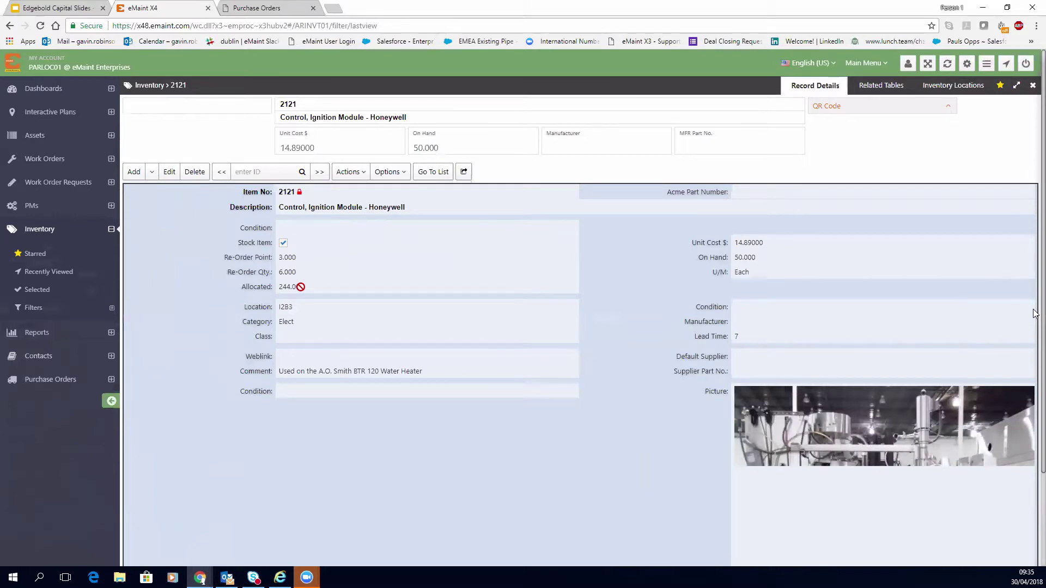
drag(304, 287, 237, 289)
click(235, 303)
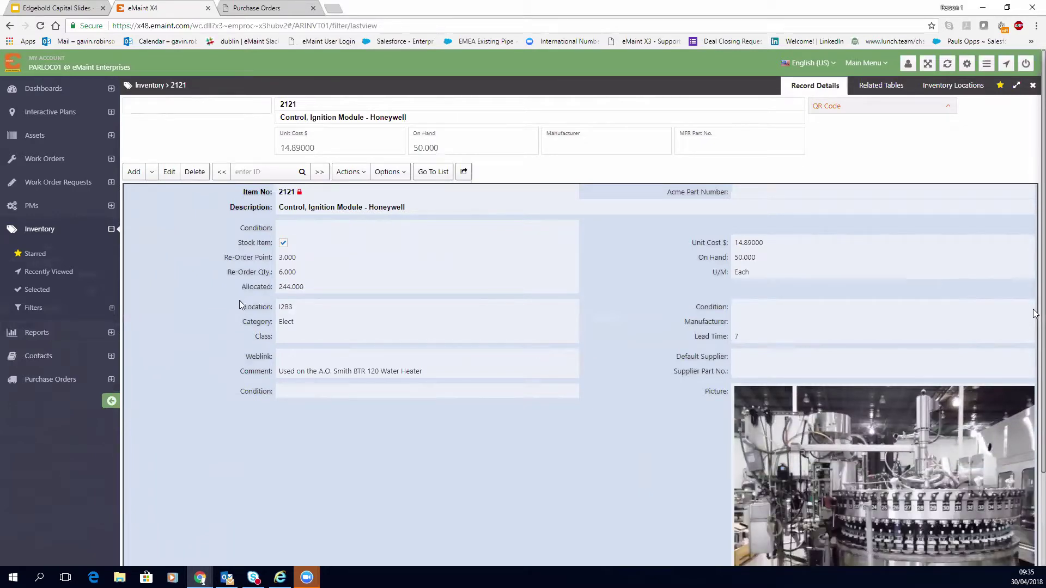
View item 2121's stock by location, then return to its record details and tab through fields.
click(959, 88)
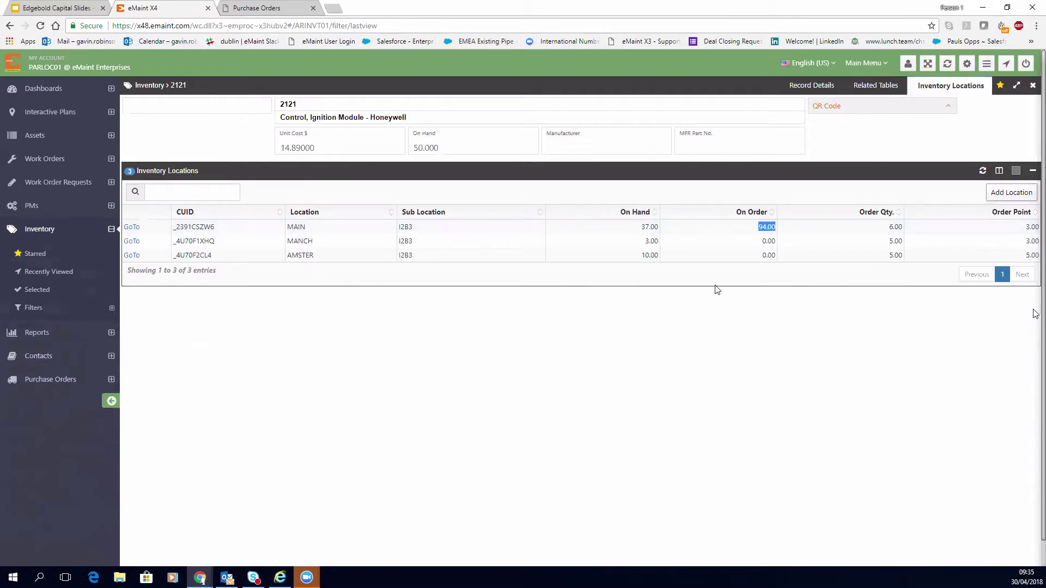
key(alt+Tab)
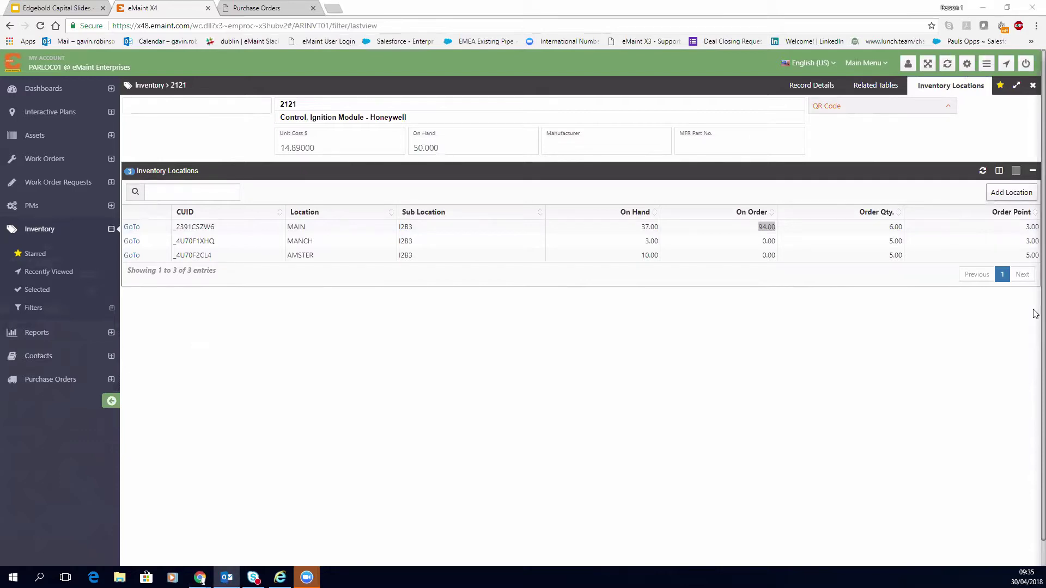
click(744, 299)
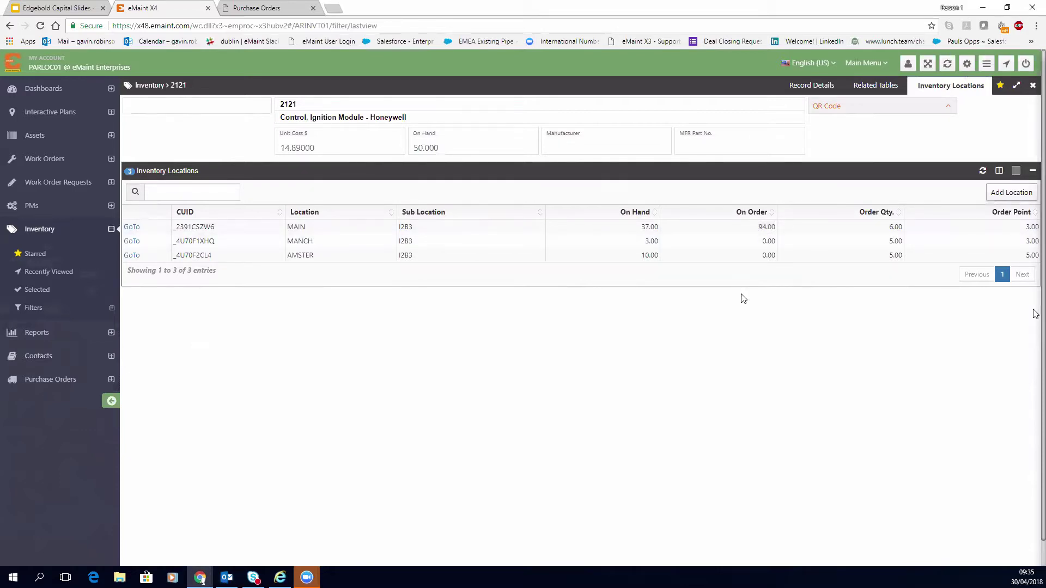
click(808, 88)
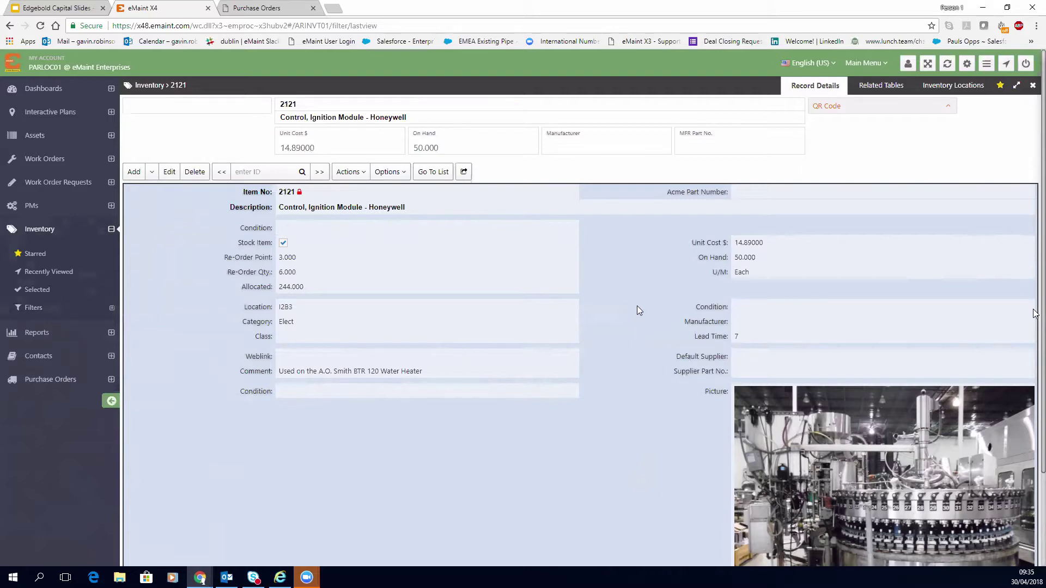
key(Tab)
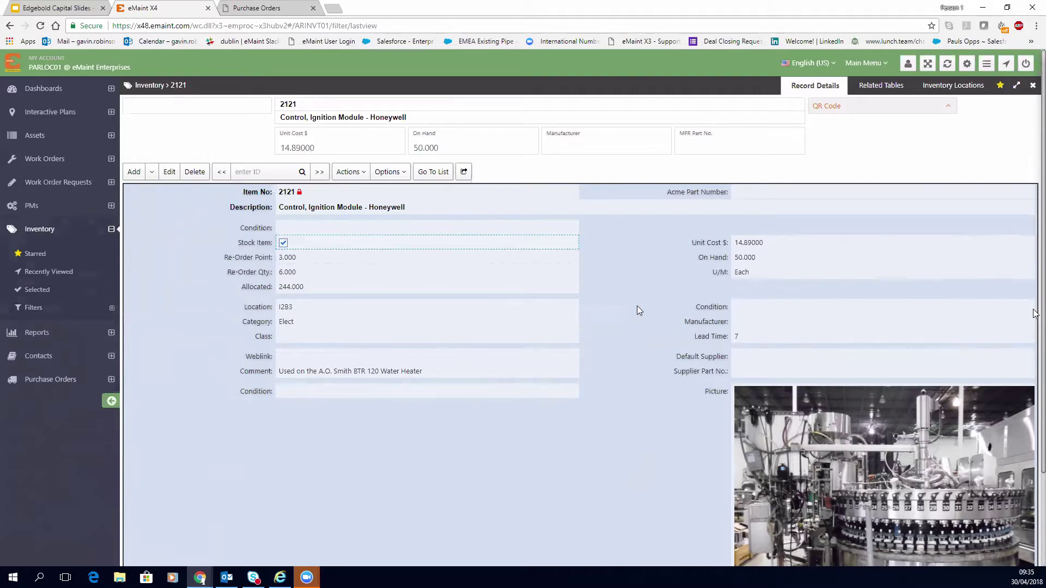
key(shift+Tab)
key(shift+Tab)
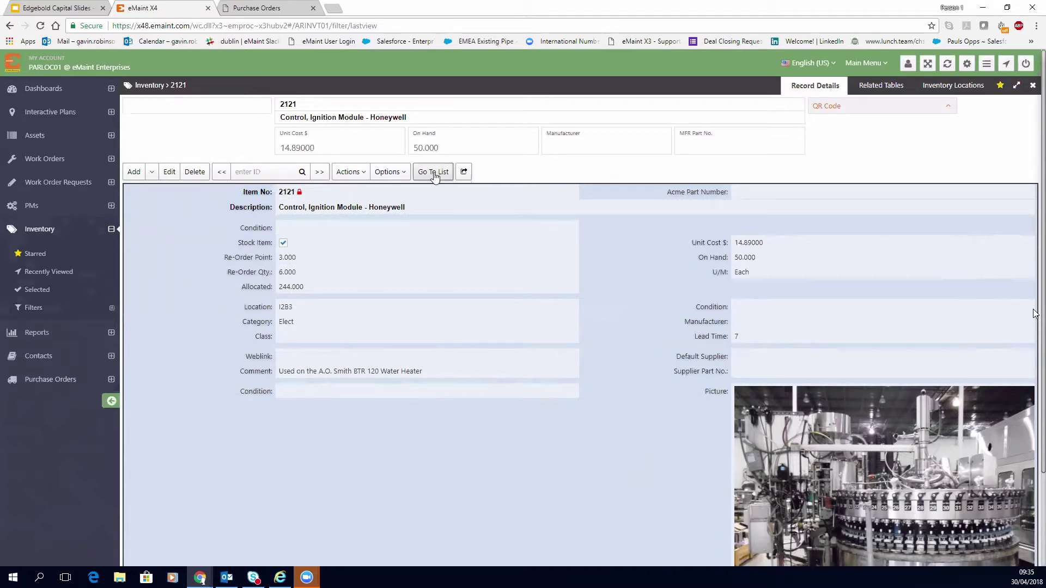
Move through the inventory and purchase order lists to the full Work Orders list of 1863 entries.
click(433, 171)
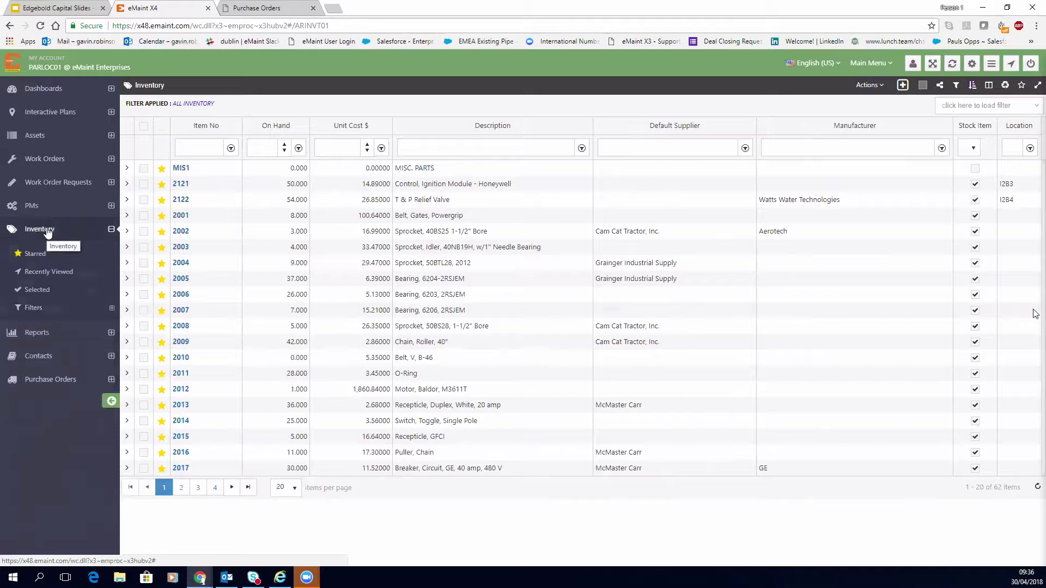
click(54, 381)
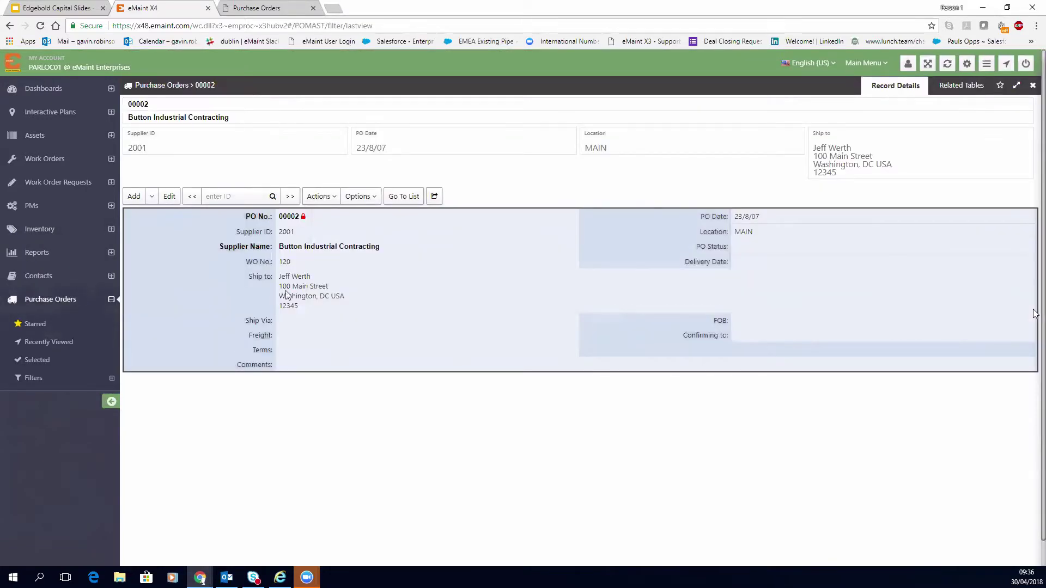
click(404, 196)
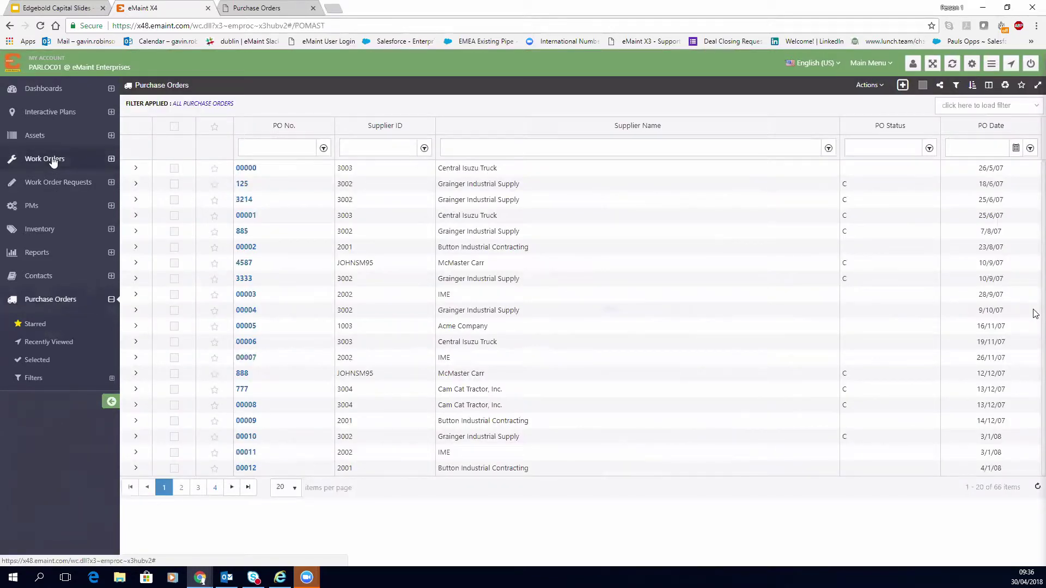
click(52, 158)
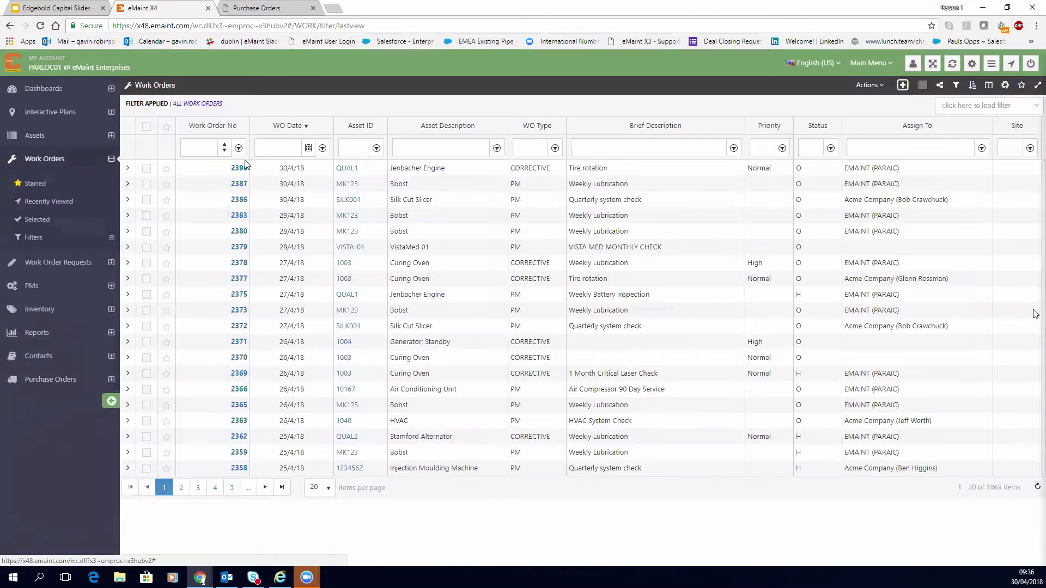
Review work order 2390's status choices, leave it Waiting for Parts, return to the list, expand Dashboards.
click(236, 170)
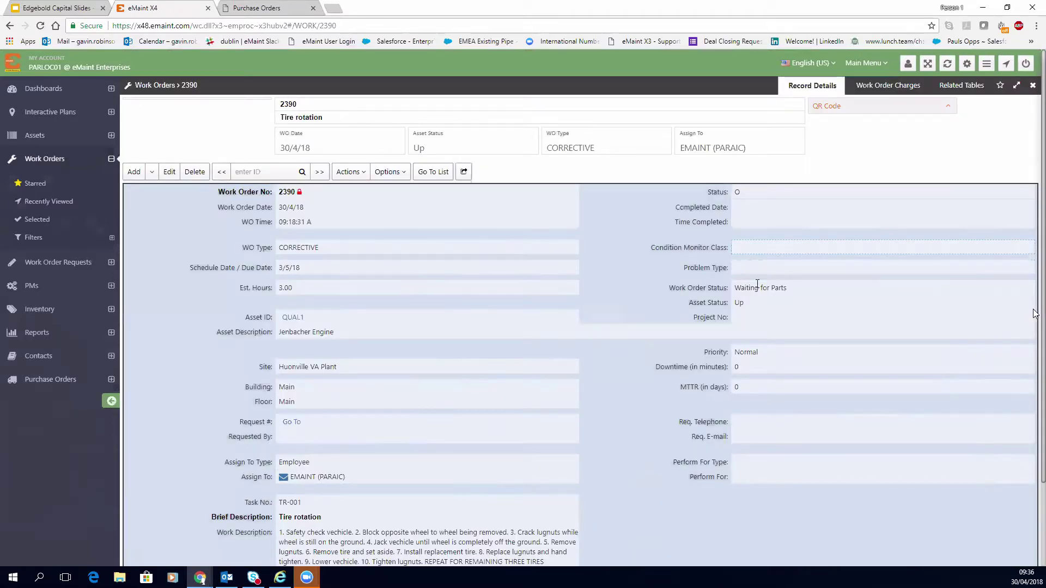
click(758, 287)
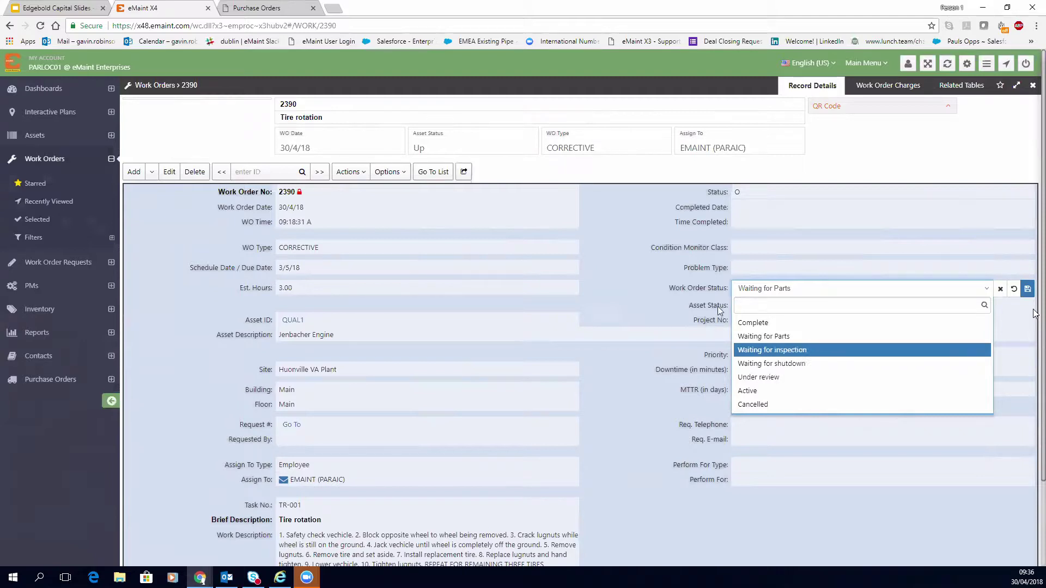
click(645, 282)
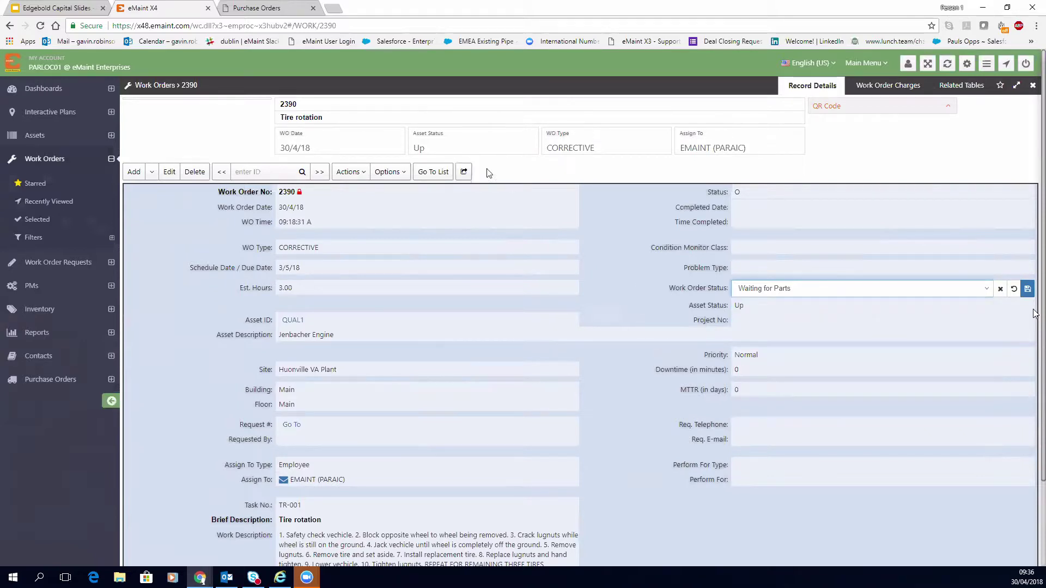
click(433, 171)
click(49, 94)
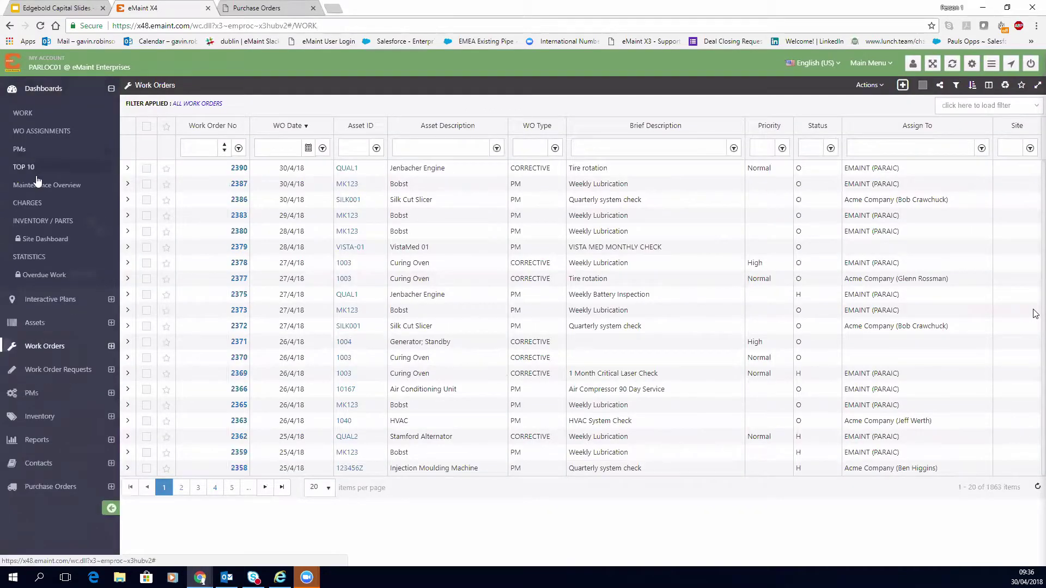
View the PMs dashboard, then scroll through the WORK dashboard's charts.
click(17, 149)
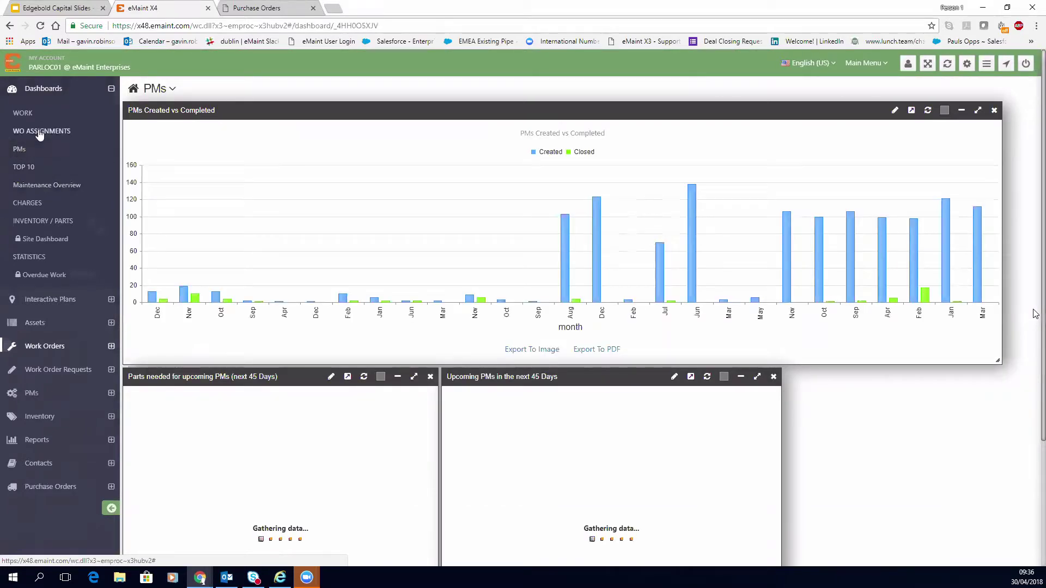
click(24, 113)
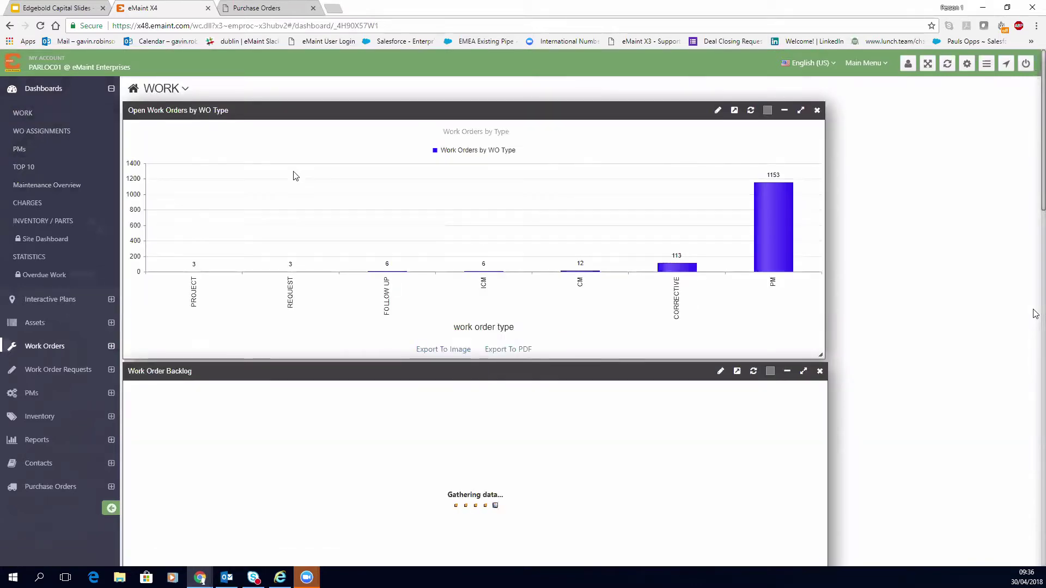
scroll(315, 208, down, 6)
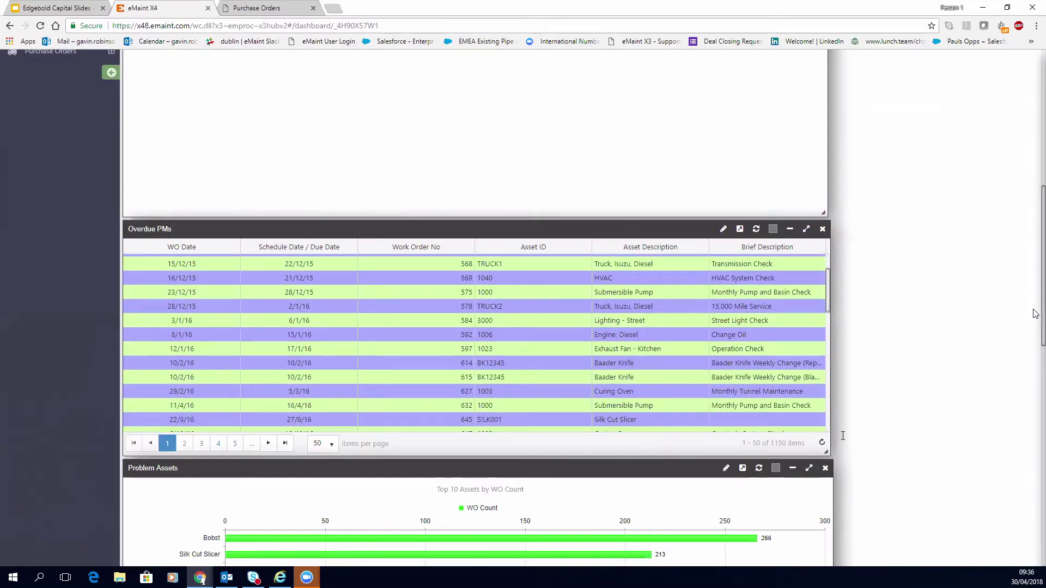
scroll(466, 158, down, 1)
scroll(466, 158, down, 2)
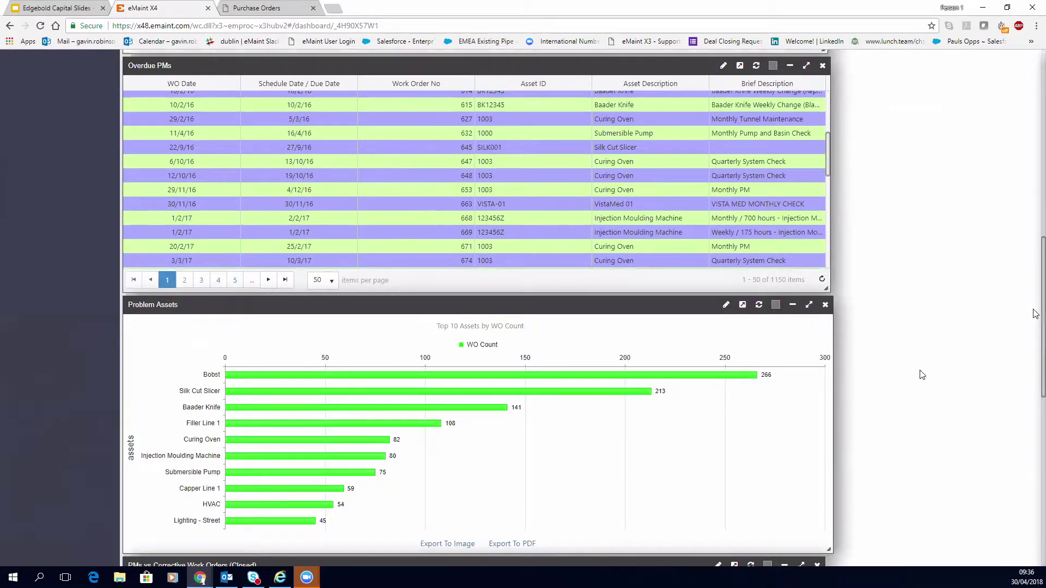
scroll(922, 374, down, 2)
scroll(922, 375, down, 7)
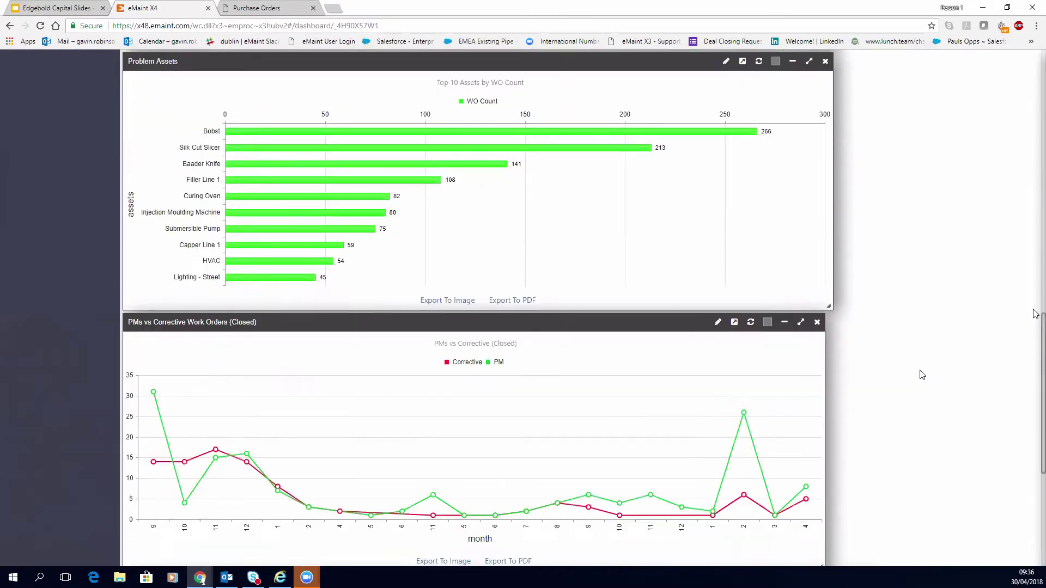
scroll(866, 362, up, 7)
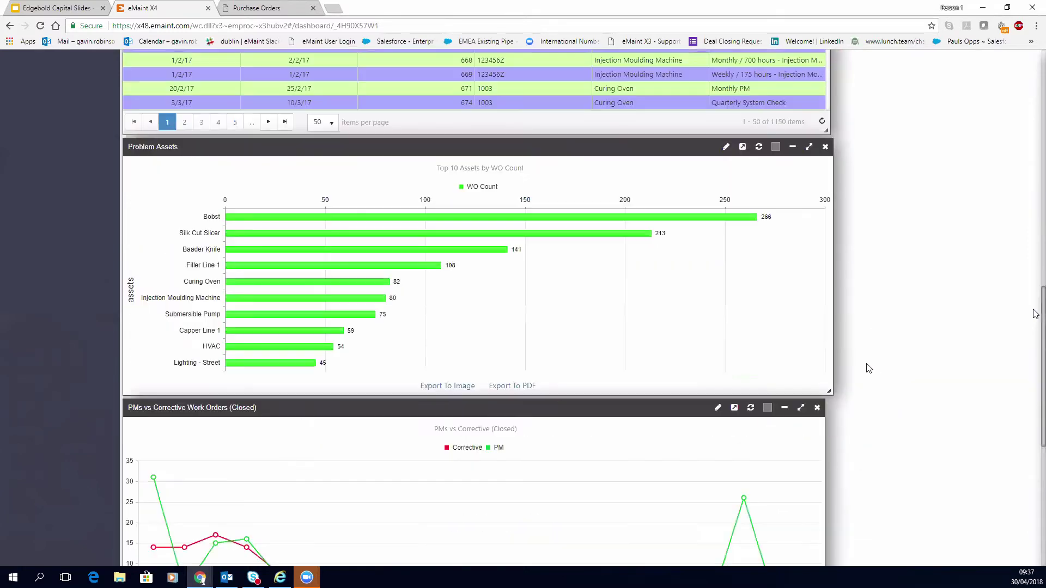
scroll(832, 352, up, 8)
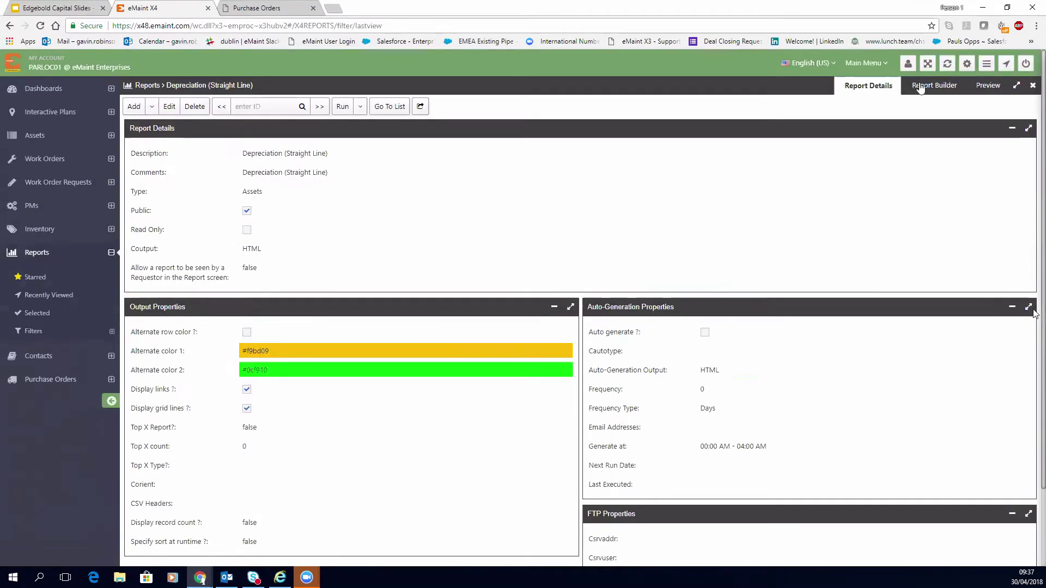
Open the Inventory Counts and Values report from the Report List and check its run output formats.
click(389, 107)
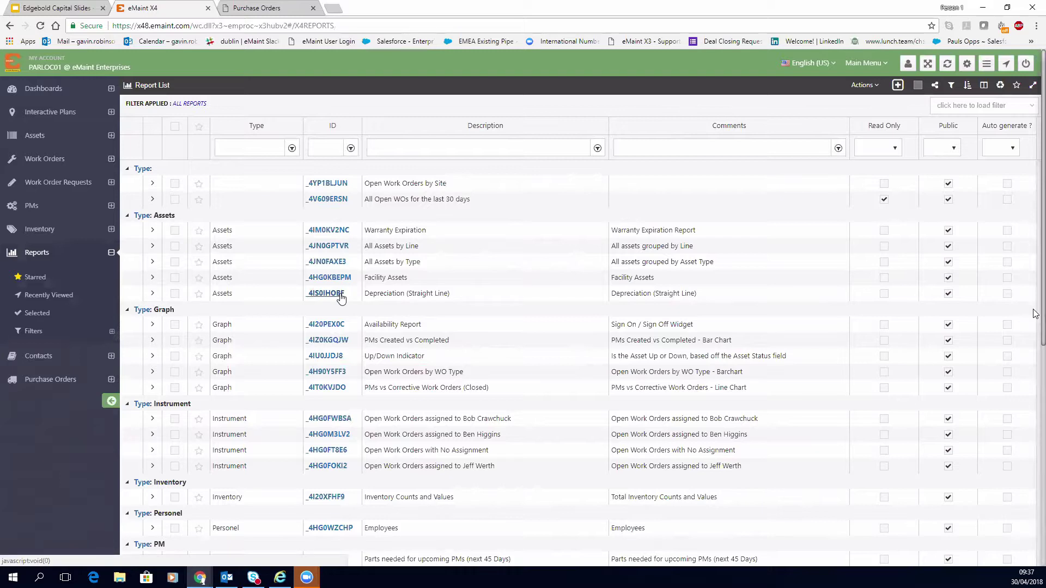
click(329, 498)
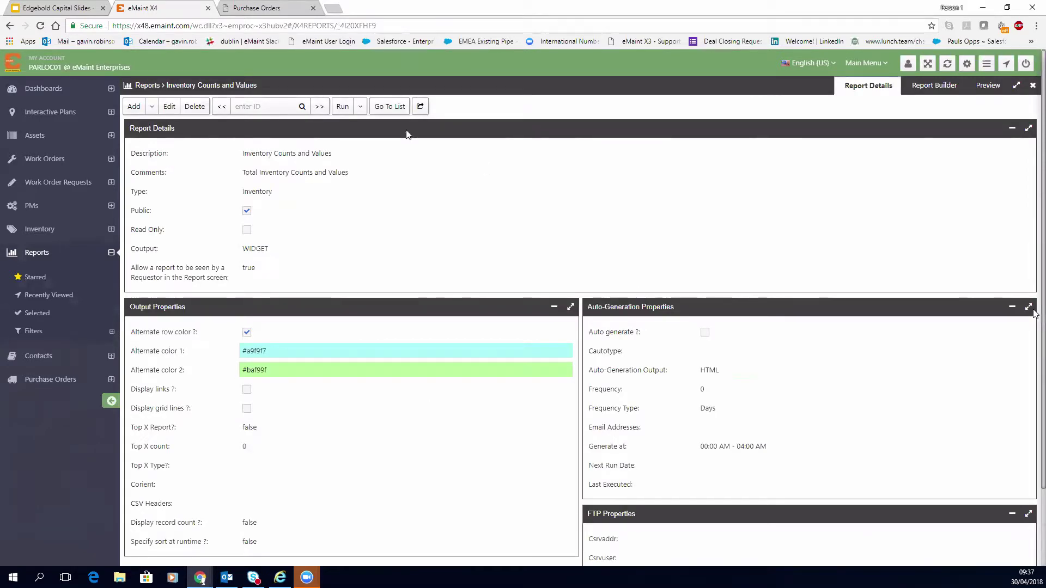
click(360, 107)
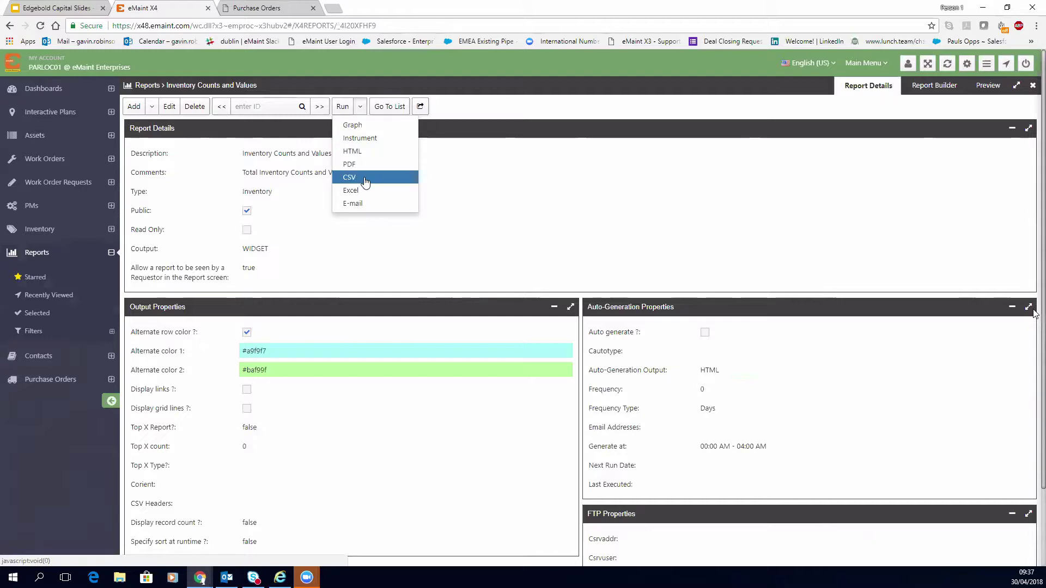
click(385, 195)
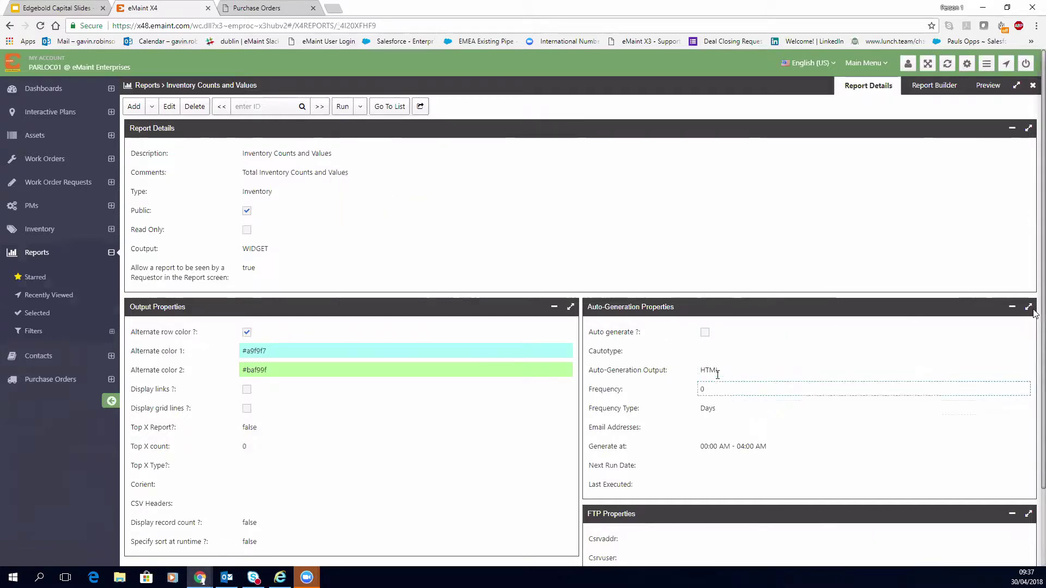
Check its auto-generation frequency and output choices, keeping HTML, then view its Report Builder columns.
click(708, 409)
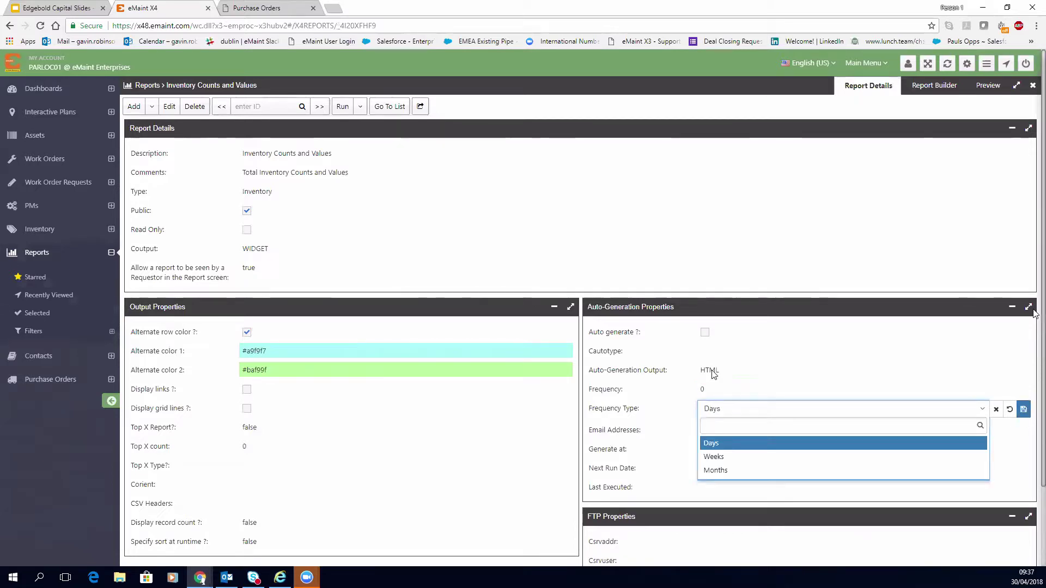
click(718, 374)
click(693, 486)
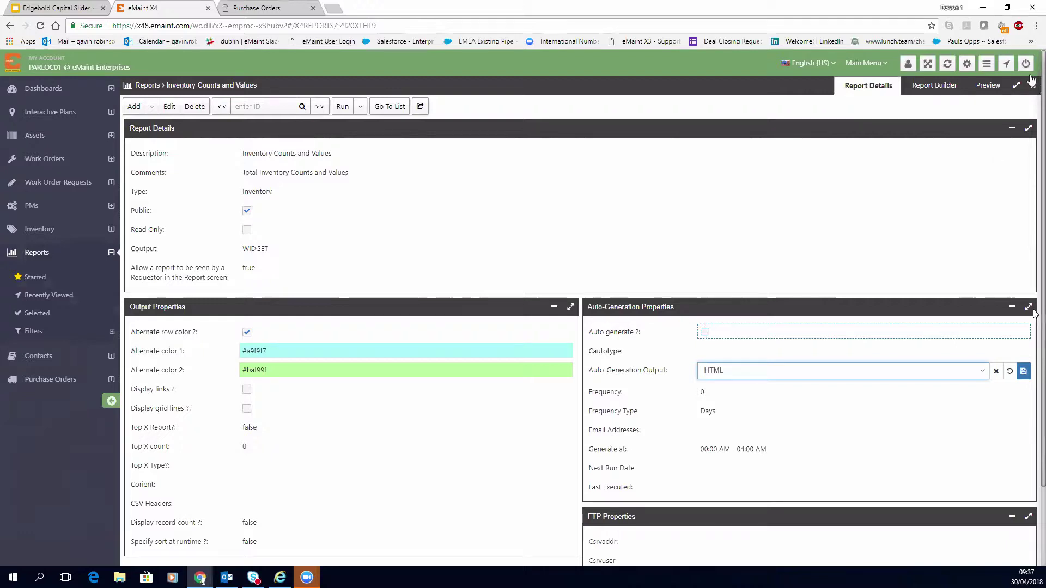
click(930, 86)
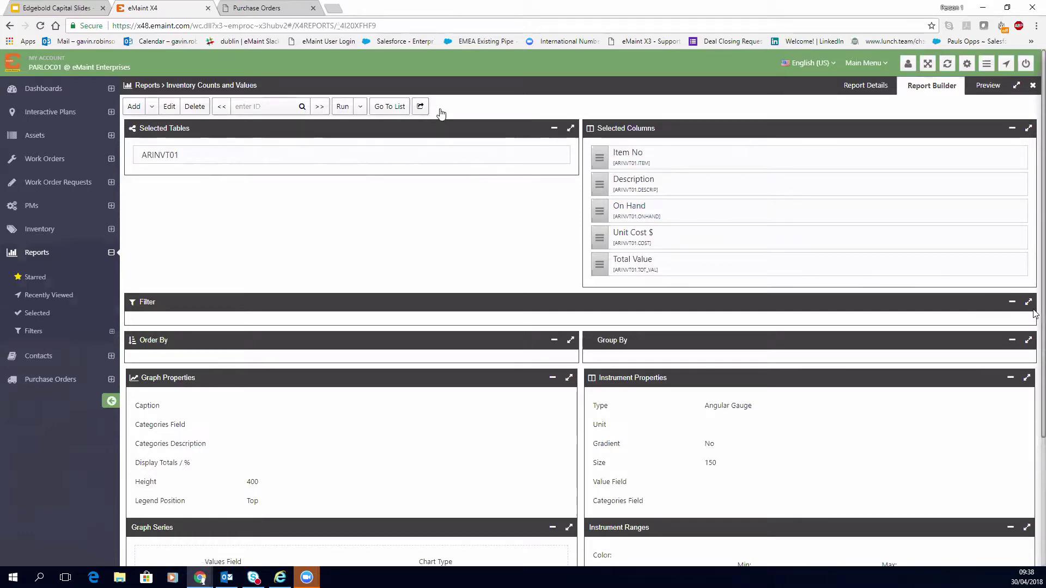
Sign in again with a saved login from the autofill list, then close the Purchase Orders browser tab.
click(392, 106)
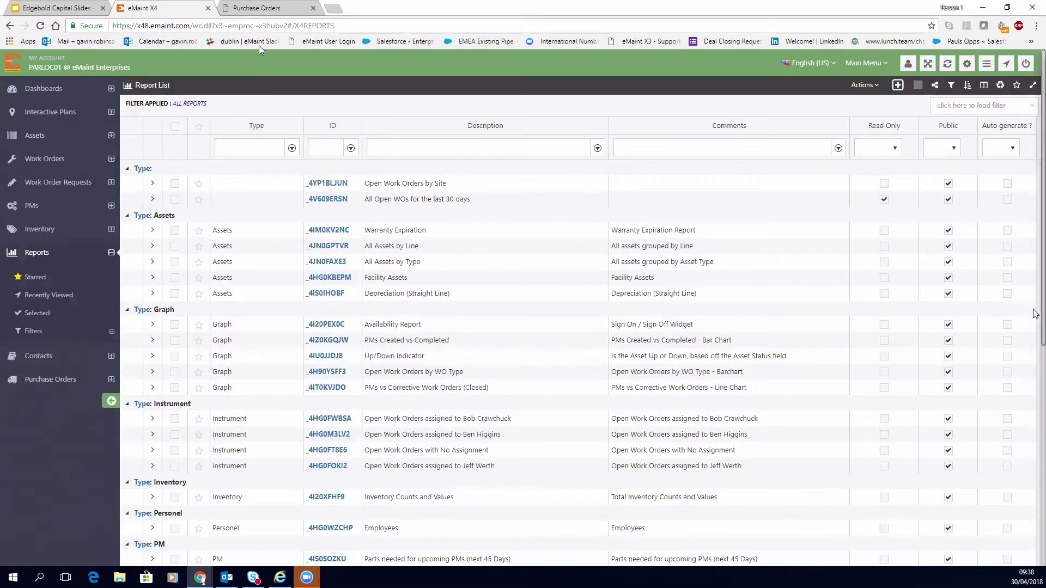
click(342, 41)
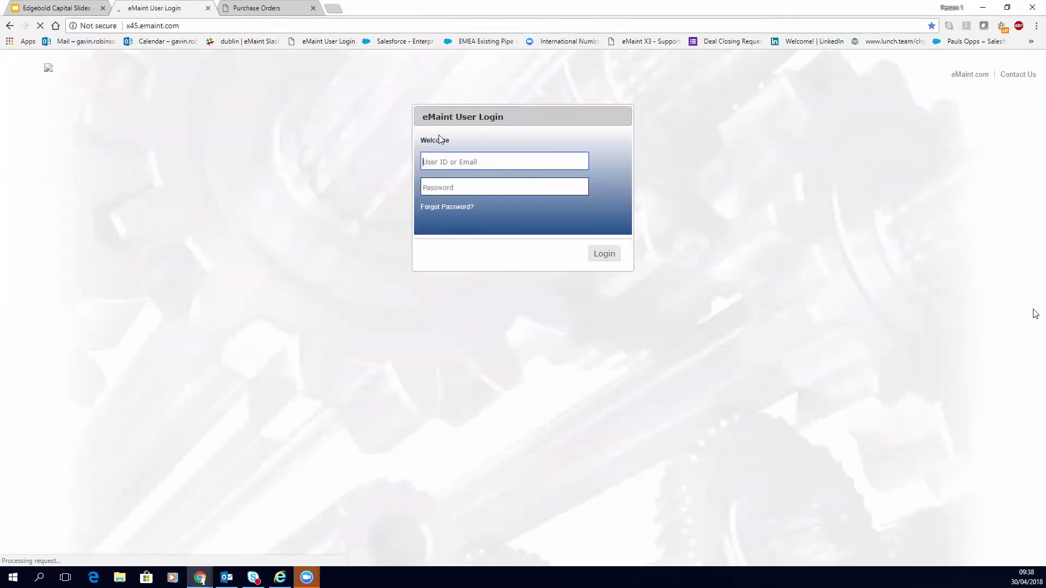
double_click(446, 163)
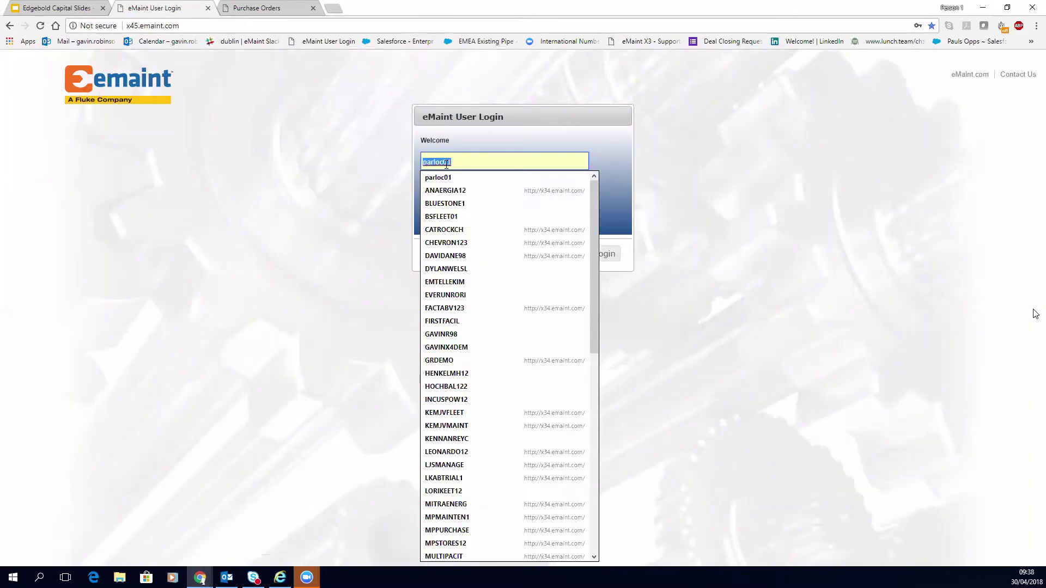
text(gav)
key(Up)
key(Return)
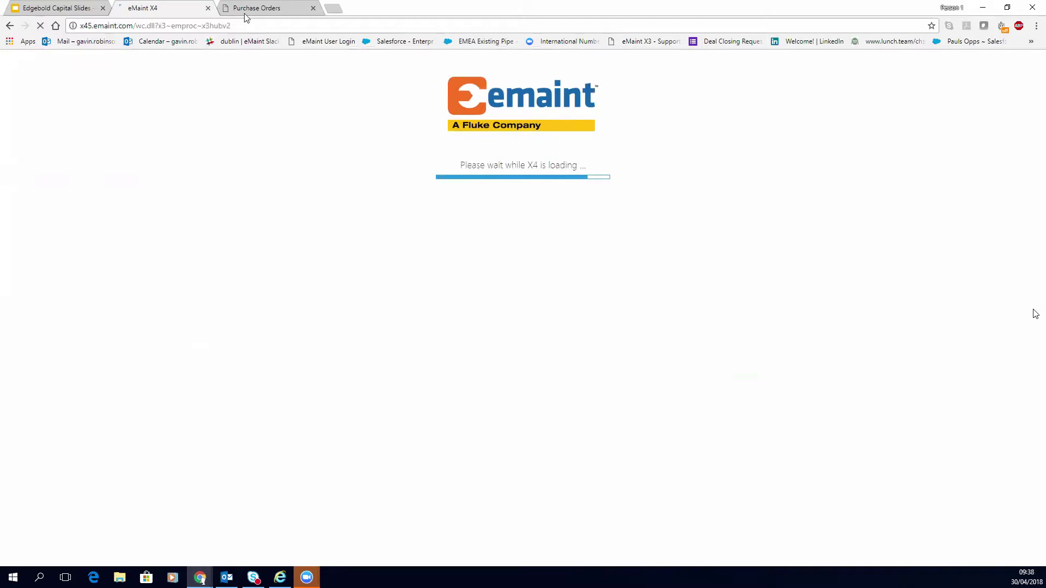
click(260, 7)
click(313, 8)
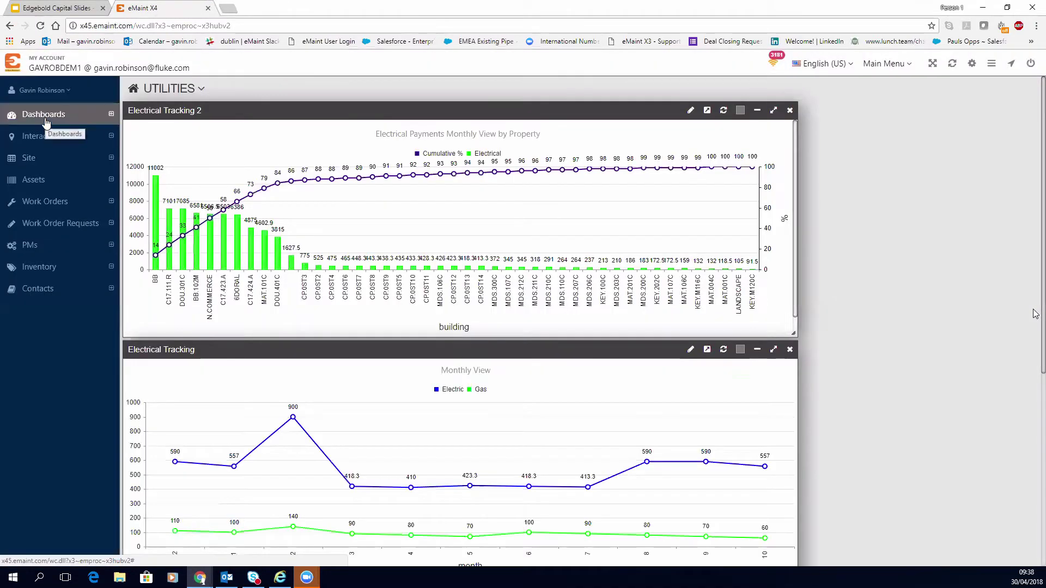
Expand Dashboards, open Scheduling, then open the CAPITAL PLANNING dashboard.
click(46, 117)
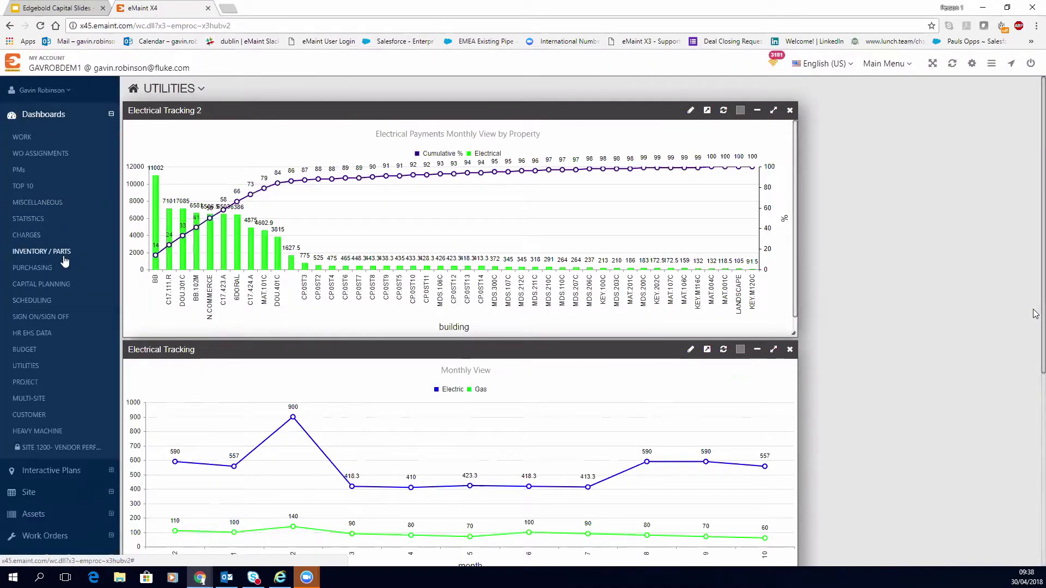
click(33, 301)
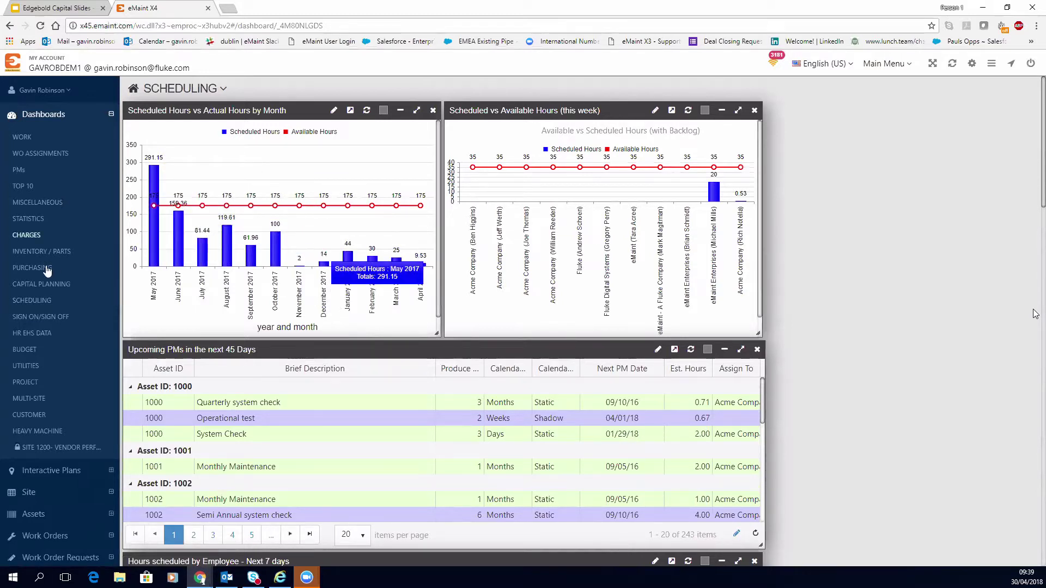
click(40, 290)
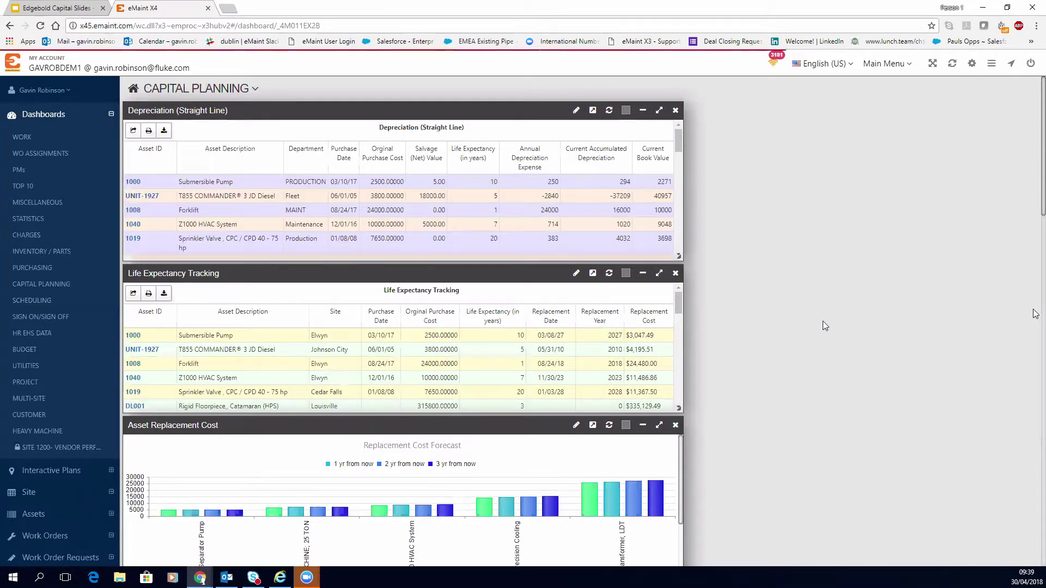
Scroll through the Capital Planning dashboard's widgets.
scroll(834, 328, down, 1)
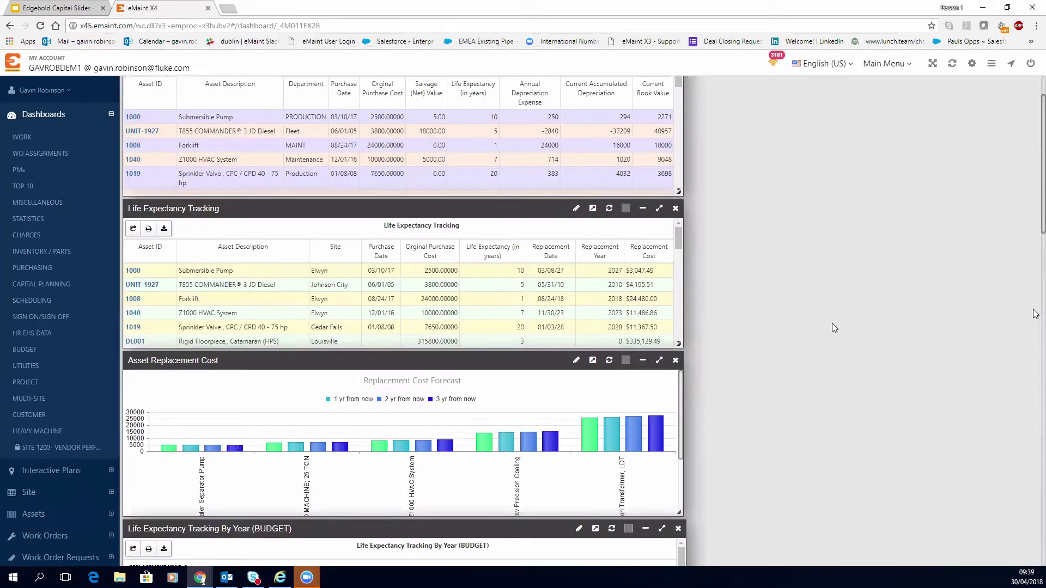
scroll(832, 324, down, 4)
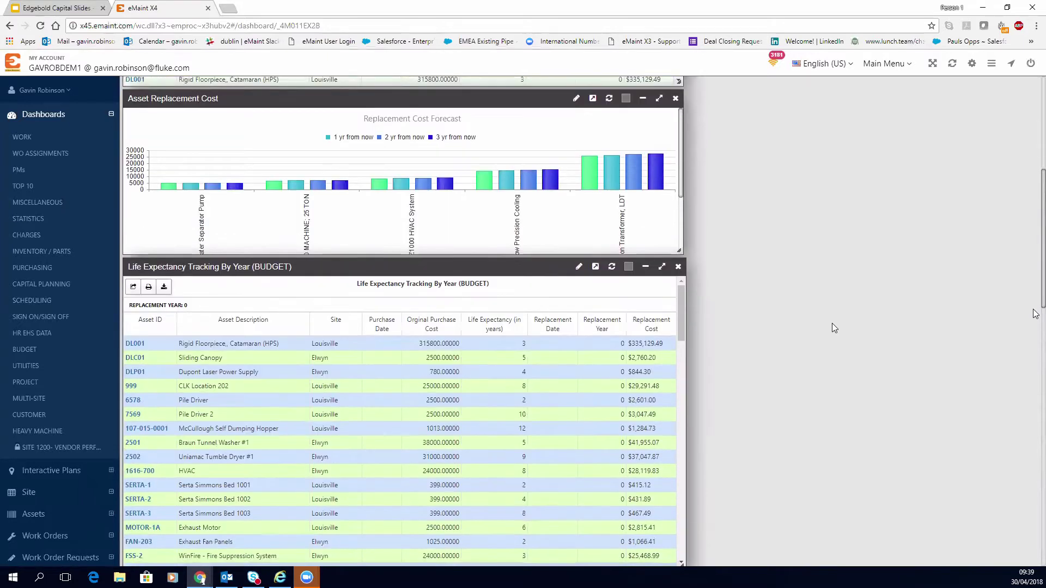
scroll(832, 324, down, 4)
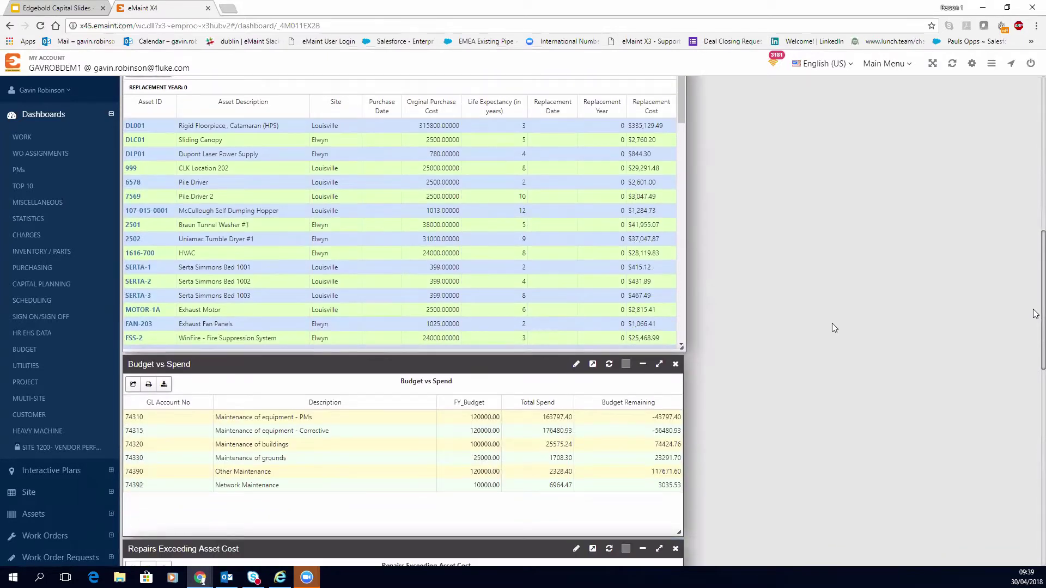
scroll(832, 328, down, 4)
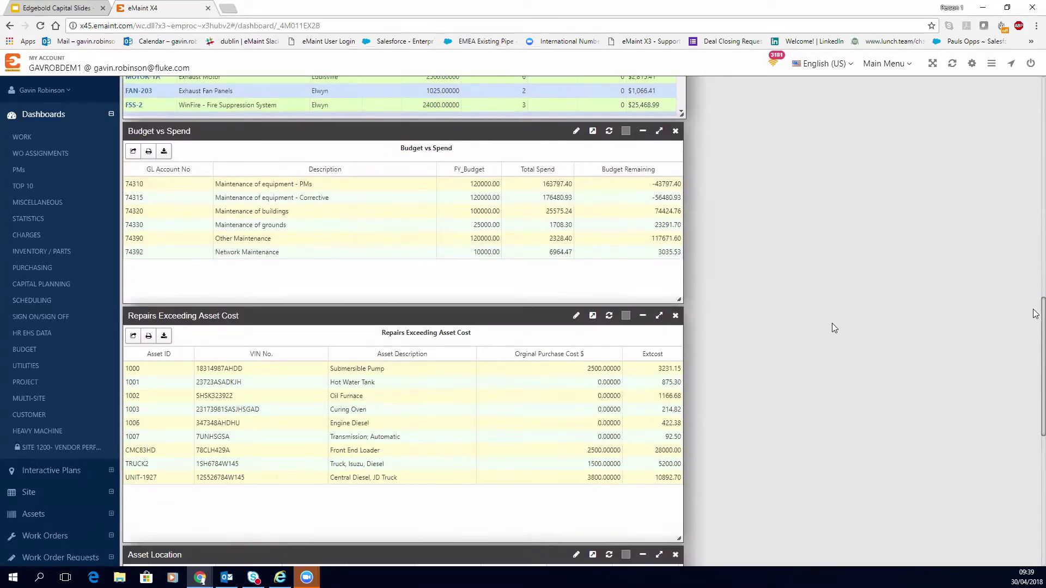
scroll(833, 328, down, 4)
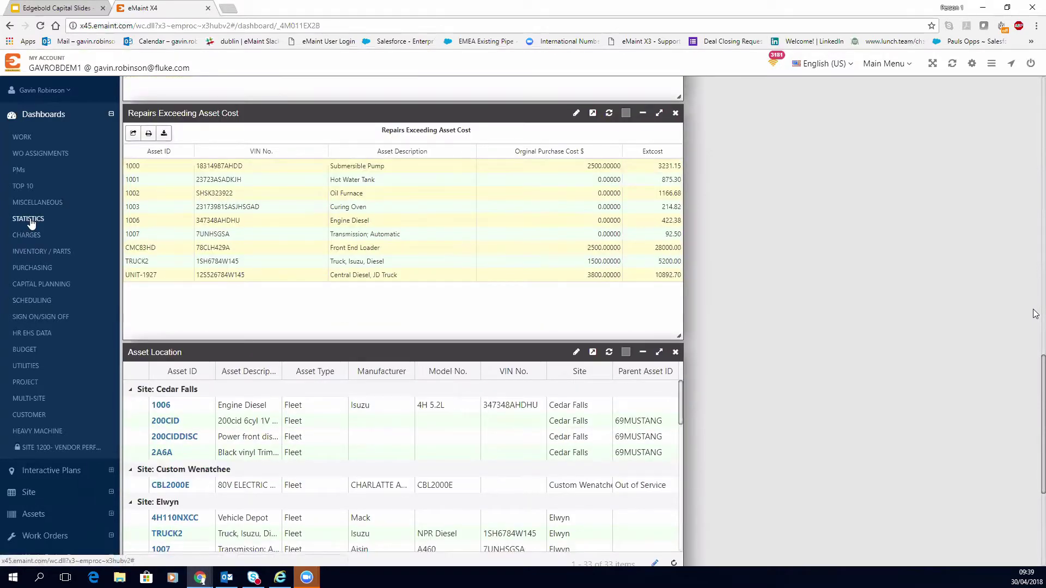
Open and scroll the INVENTORY / PARTS dashboard, collapse Dashboards, and go to the login page.
click(50, 253)
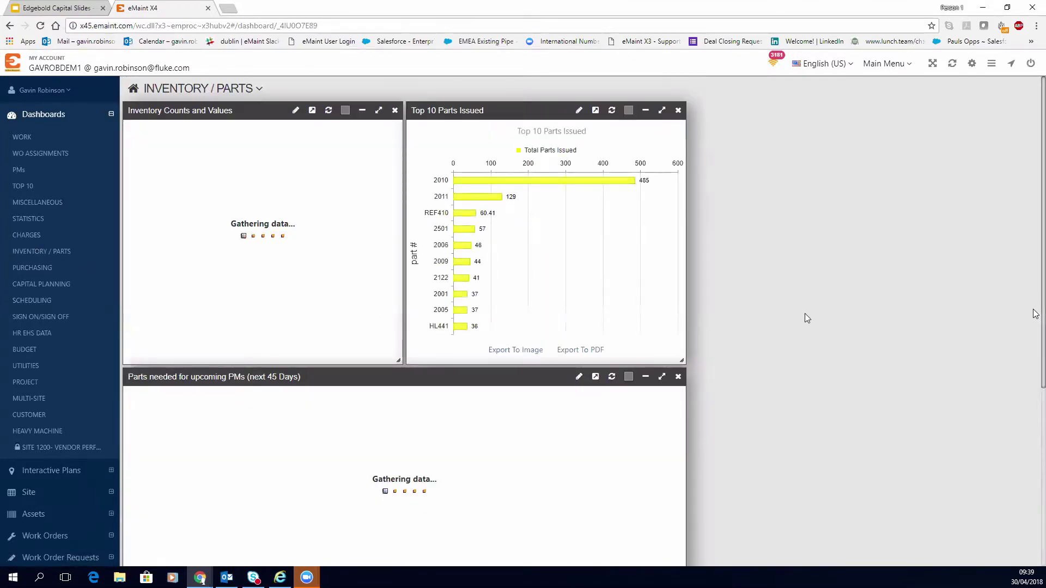
scroll(806, 320, down, 1)
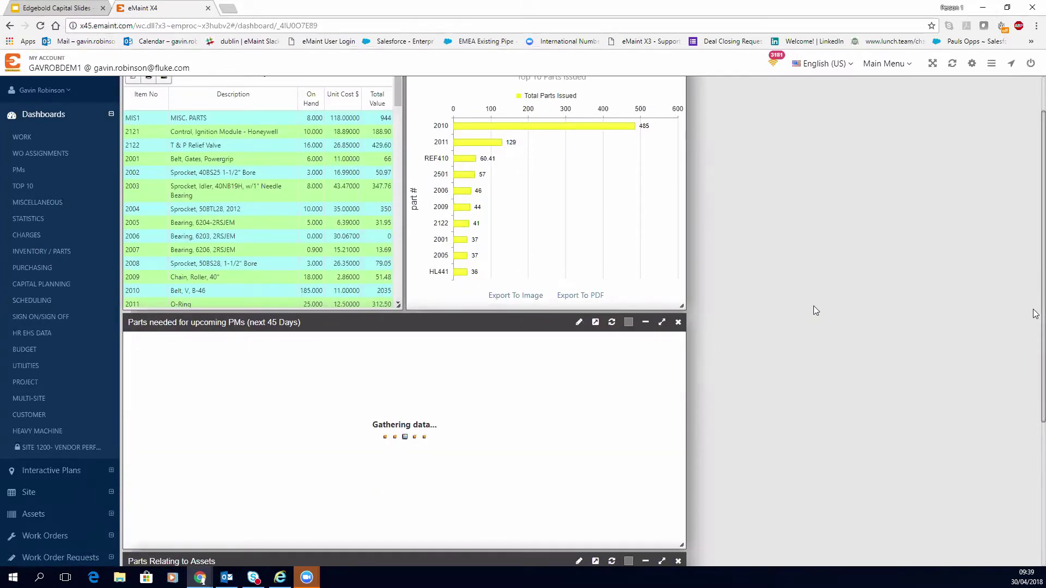
scroll(811, 322, down, 2)
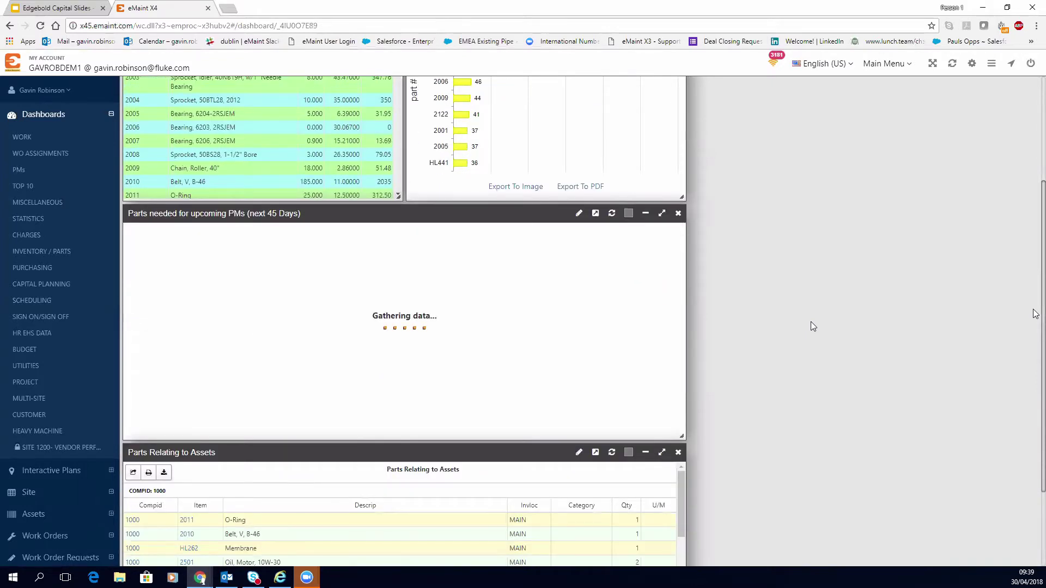
scroll(811, 322, down, 2)
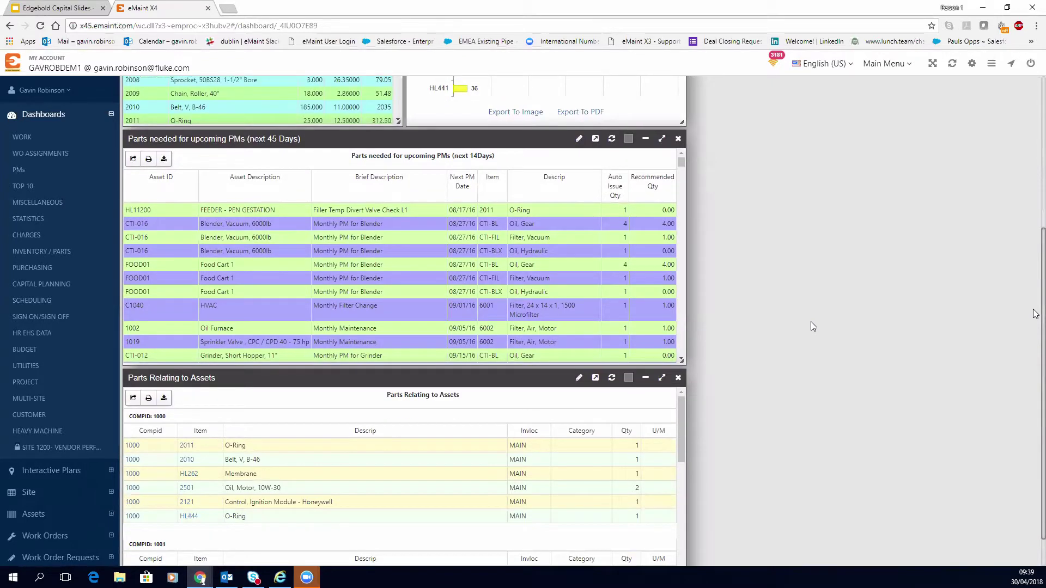
scroll(810, 321, down, 1)
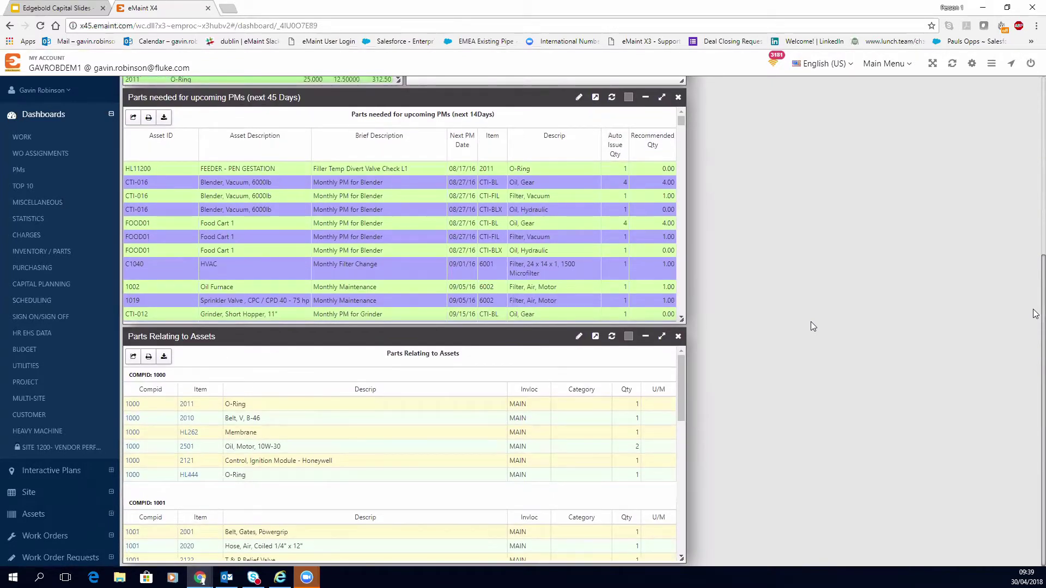
click(54, 116)
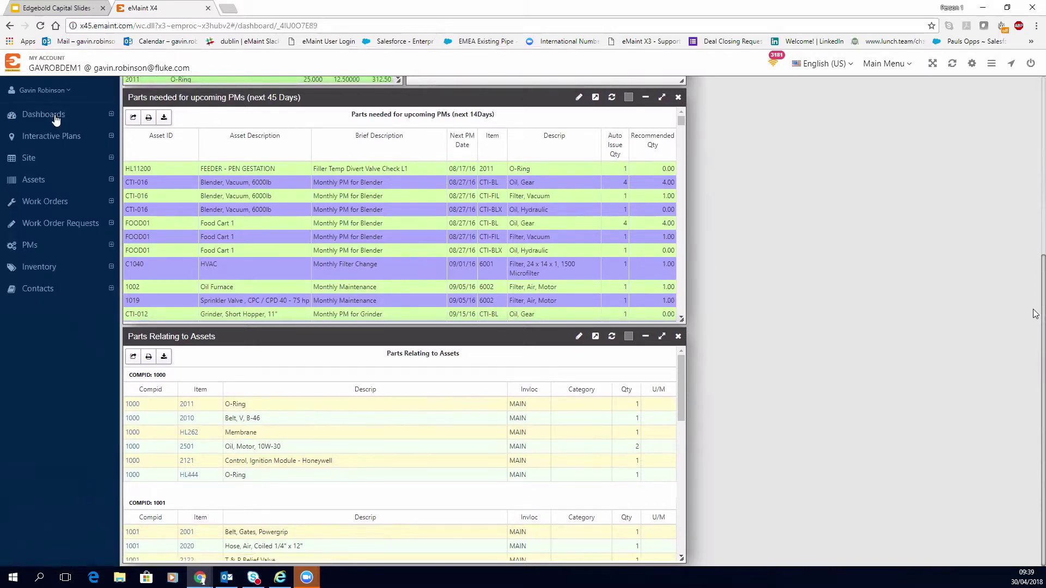
click(329, 42)
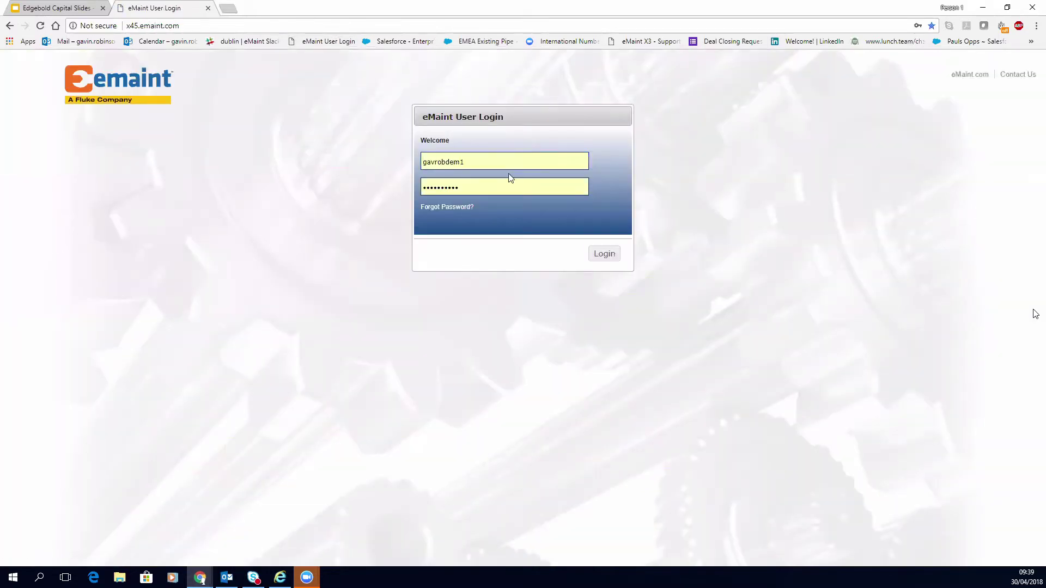
Log in as the other demo account by entering its username in place of the prefilled one.
double_click(510, 163)
text(parloc01)
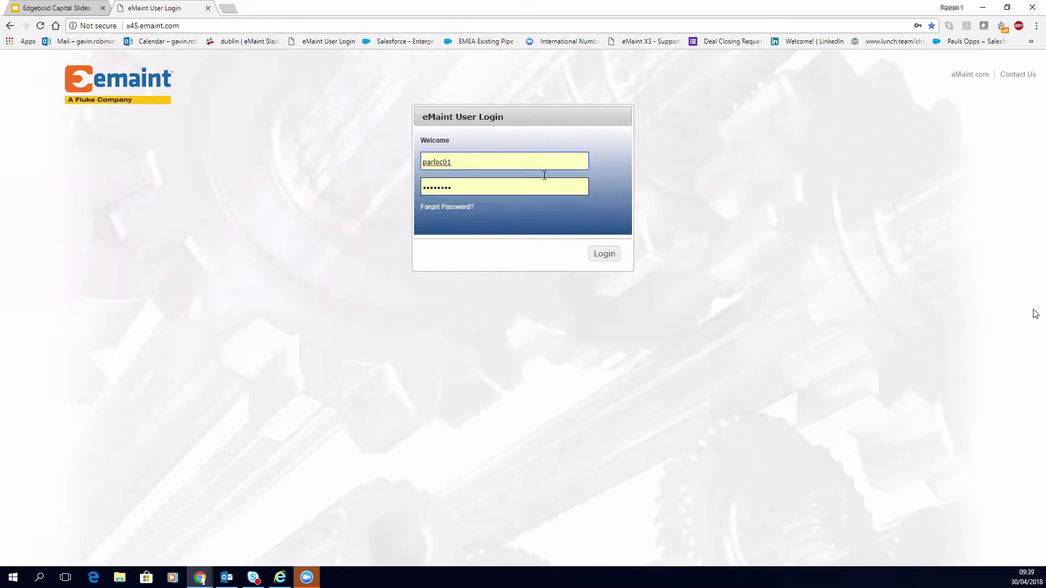
key(Return)
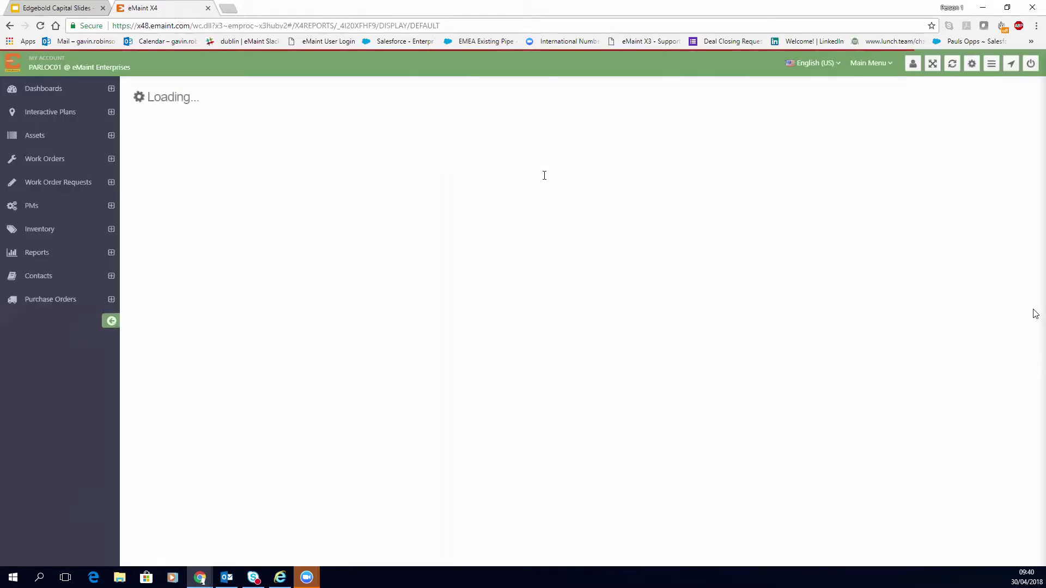
Return to the full Report List, then open the Main Menu of modules.
click(389, 107)
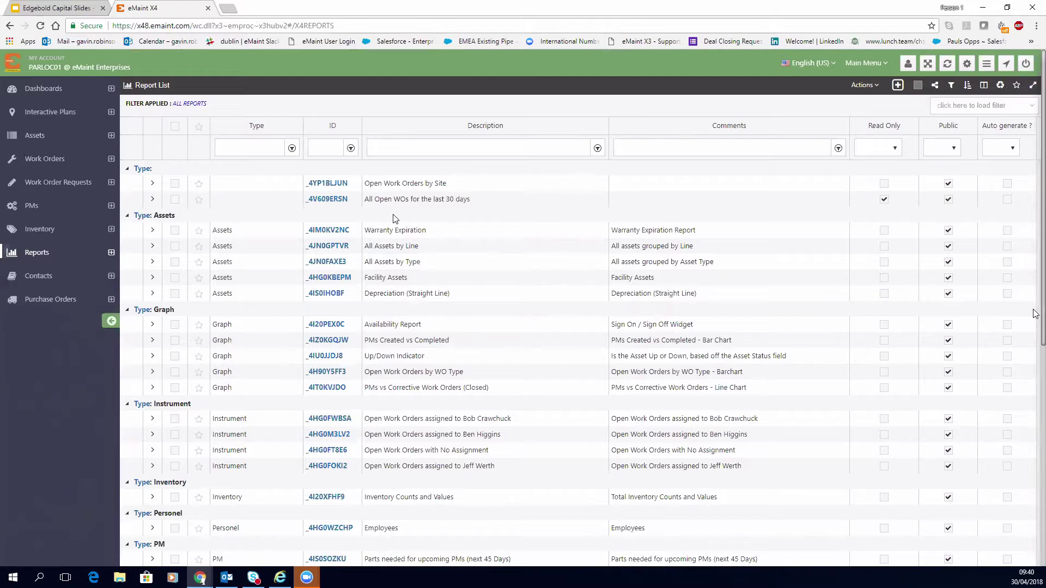
click(867, 63)
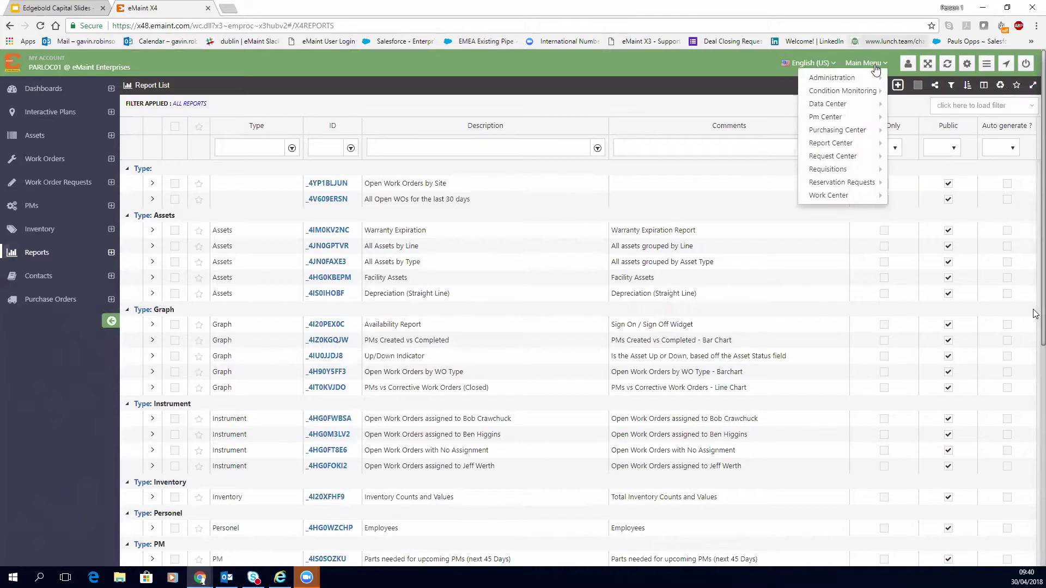
mouse_move(856, 77)
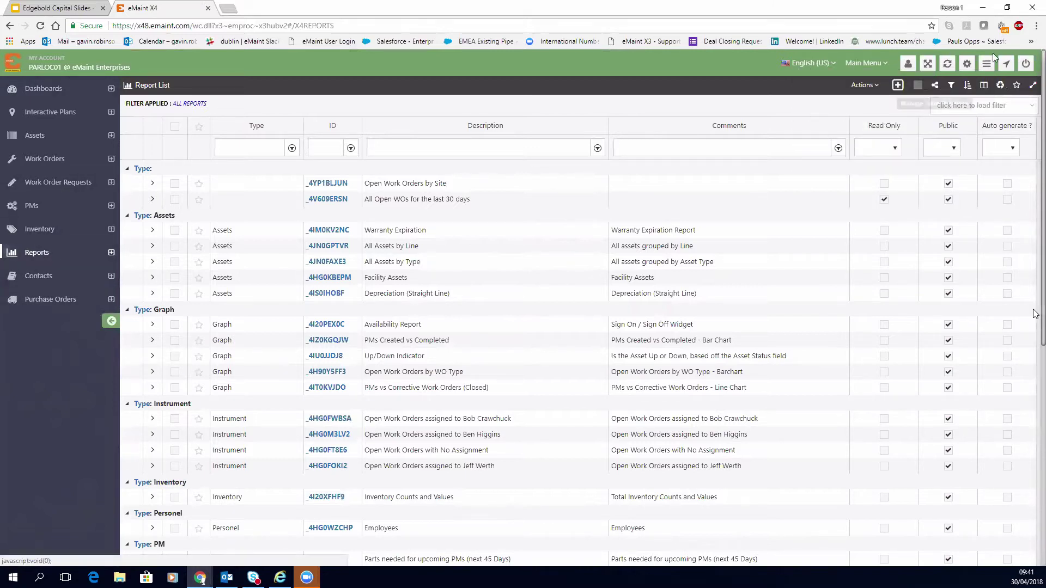
In the weekly Scheduler, assign the VISTA MED MONTHLY CHECK work order to the technician on 30/04/18.
click(908, 66)
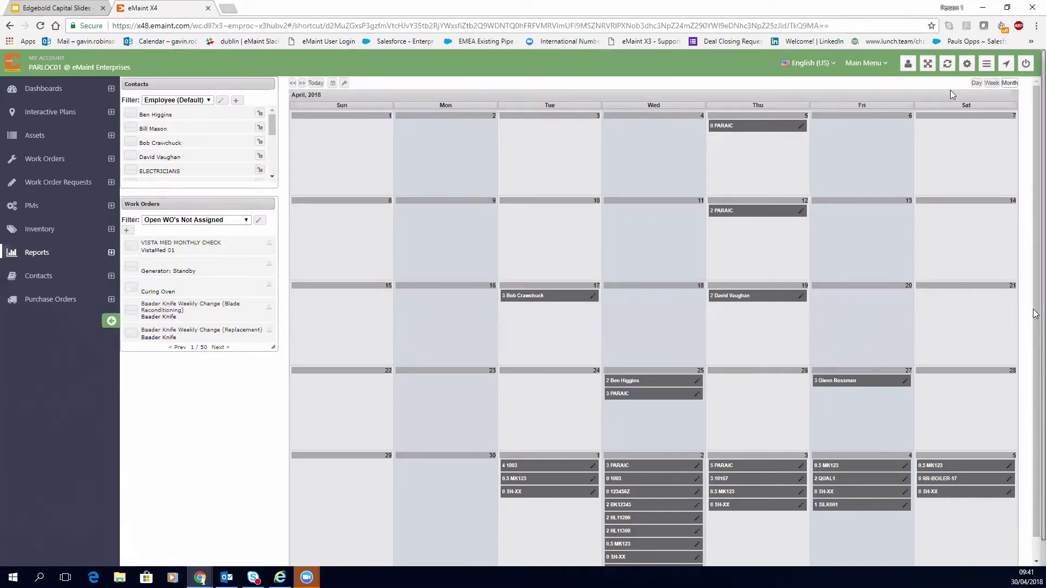
click(989, 83)
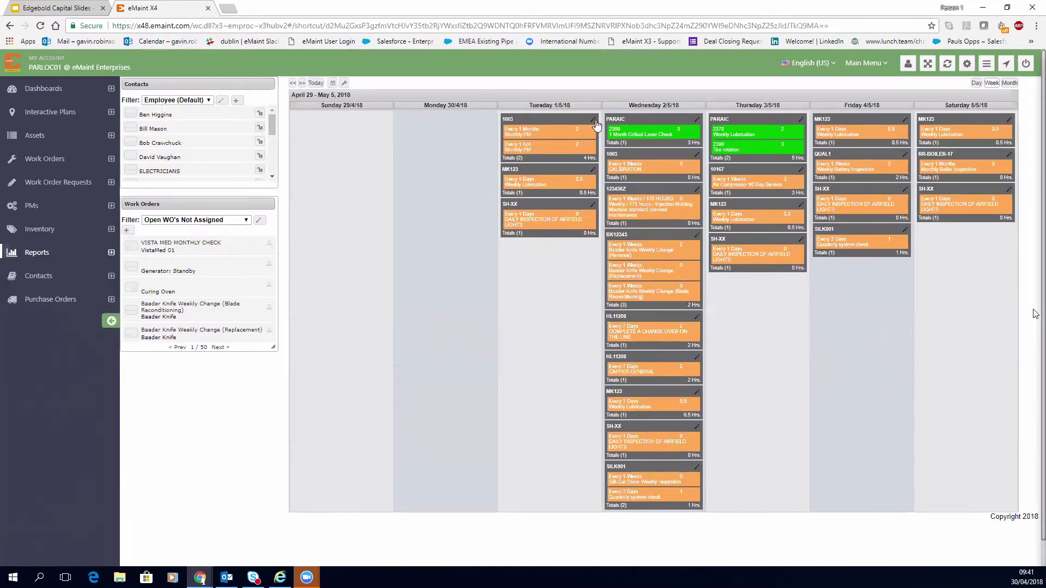
click(131, 246)
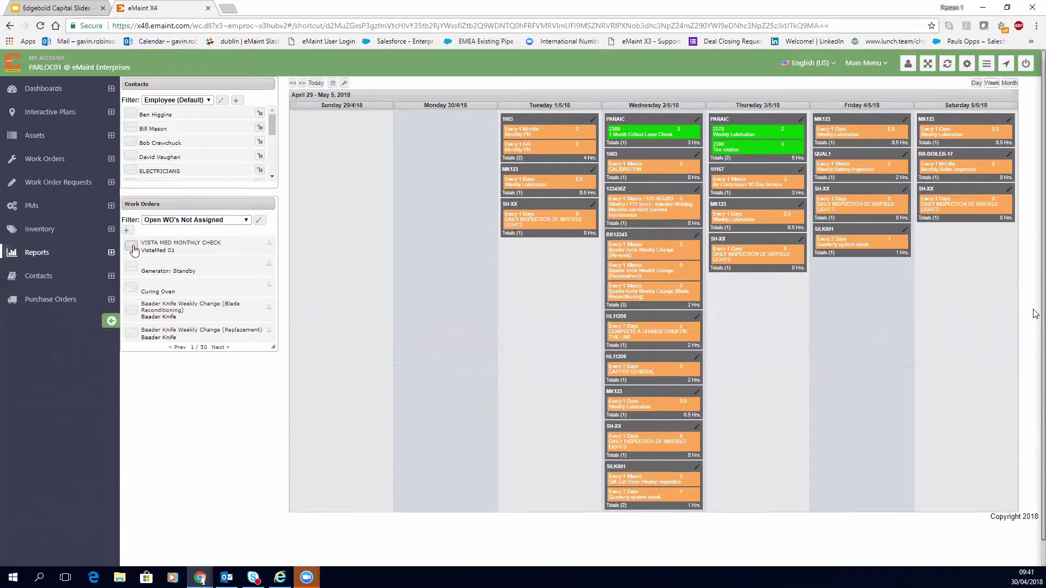
click(132, 115)
click(130, 246)
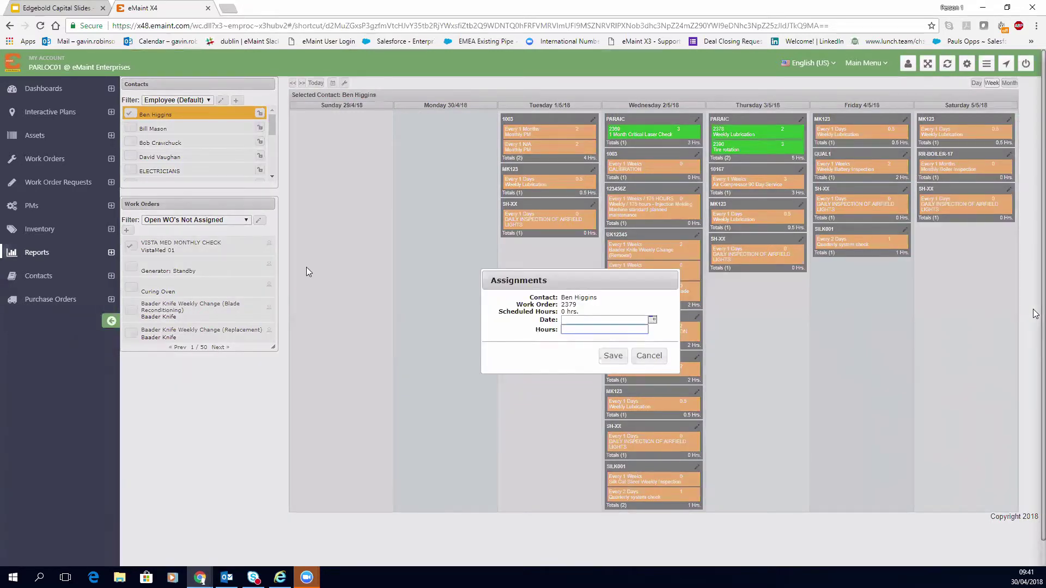
click(652, 319)
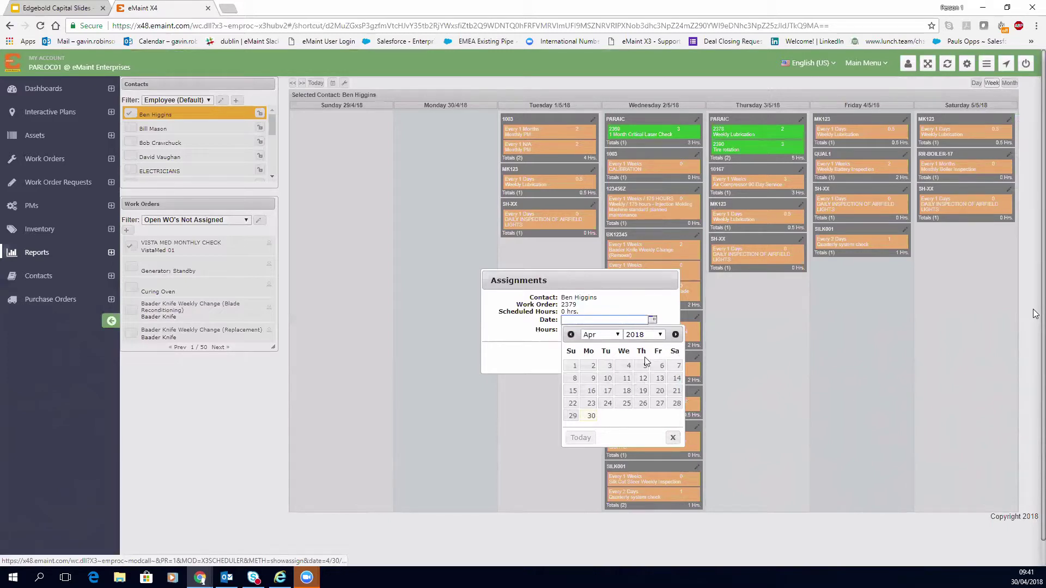
click(591, 416)
key(Tab)
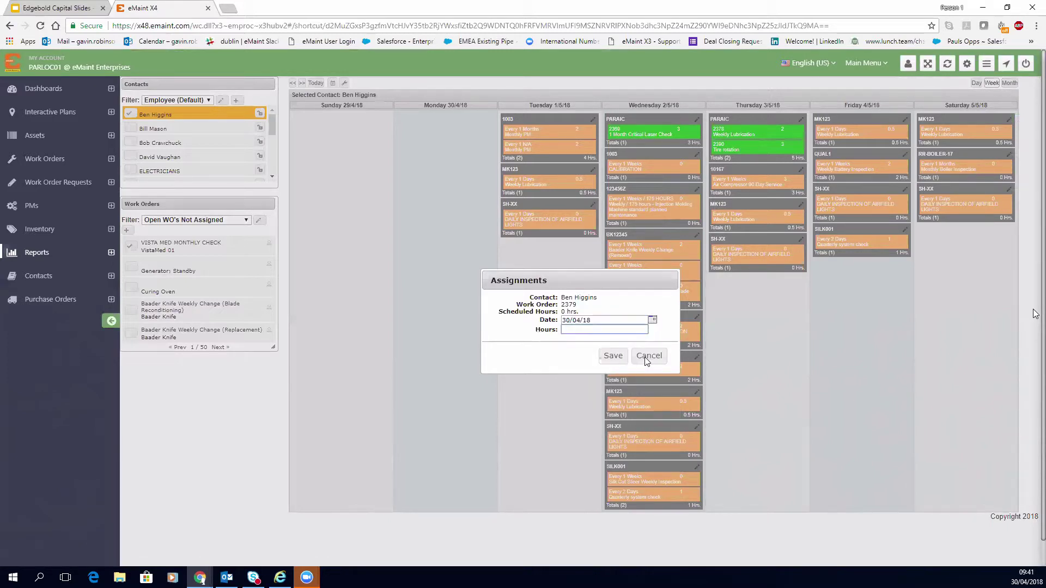
key(Return)
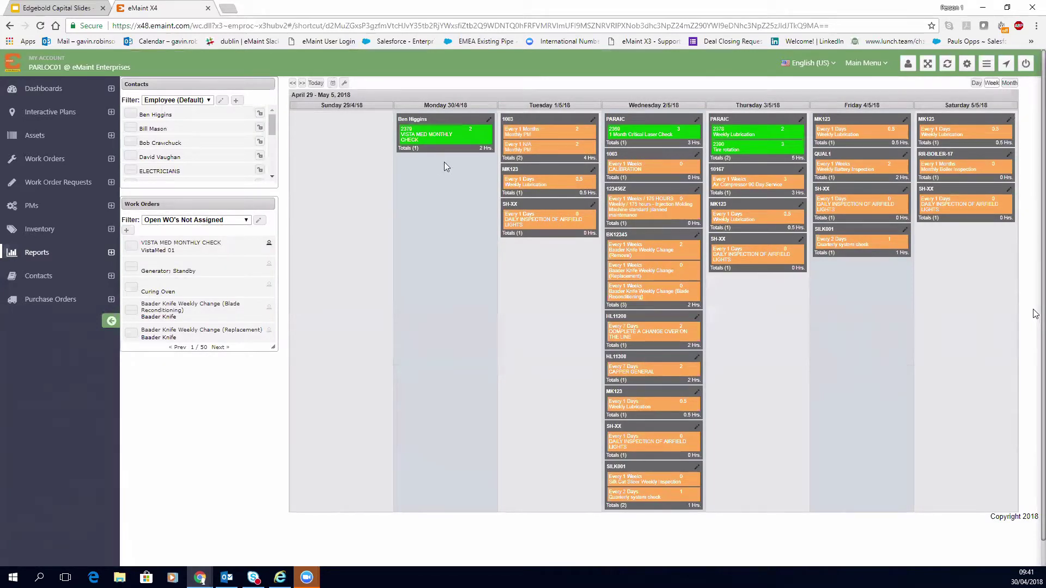
Open HL11200's PM details and full record, then close both without changes.
click(697, 316)
click(783, 314)
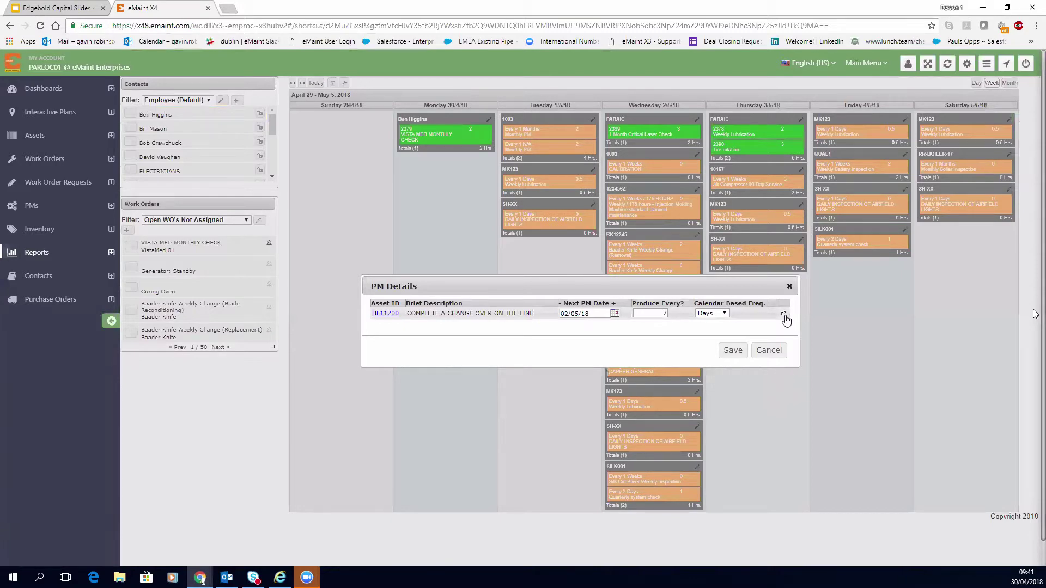
click(379, 79)
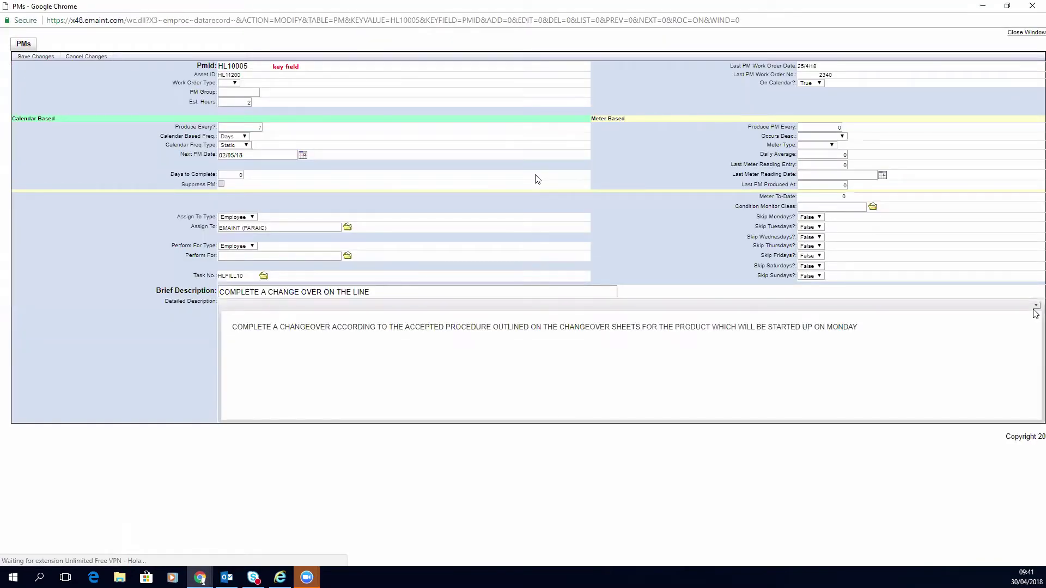
click(1033, 6)
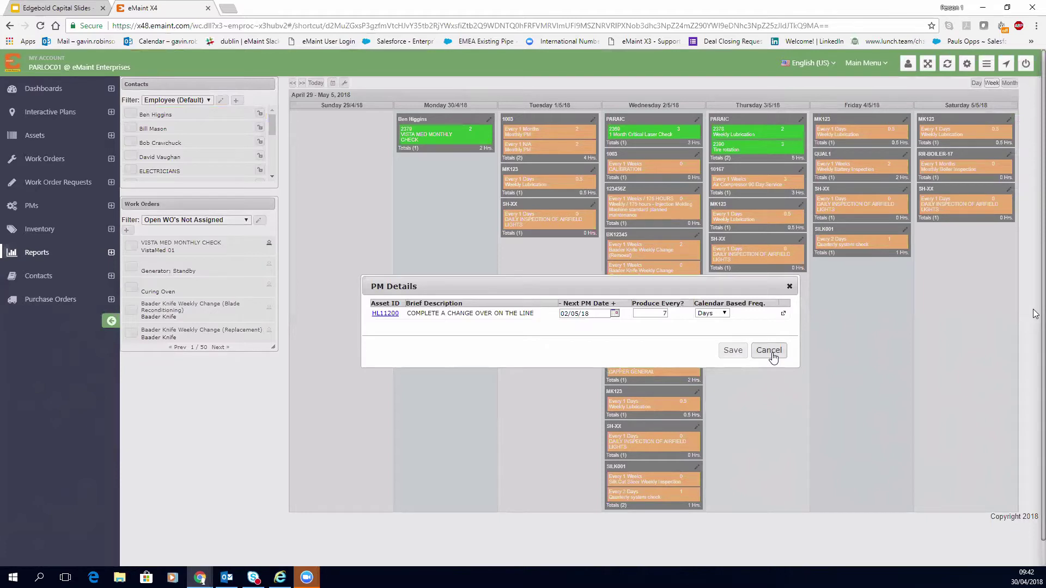
click(769, 352)
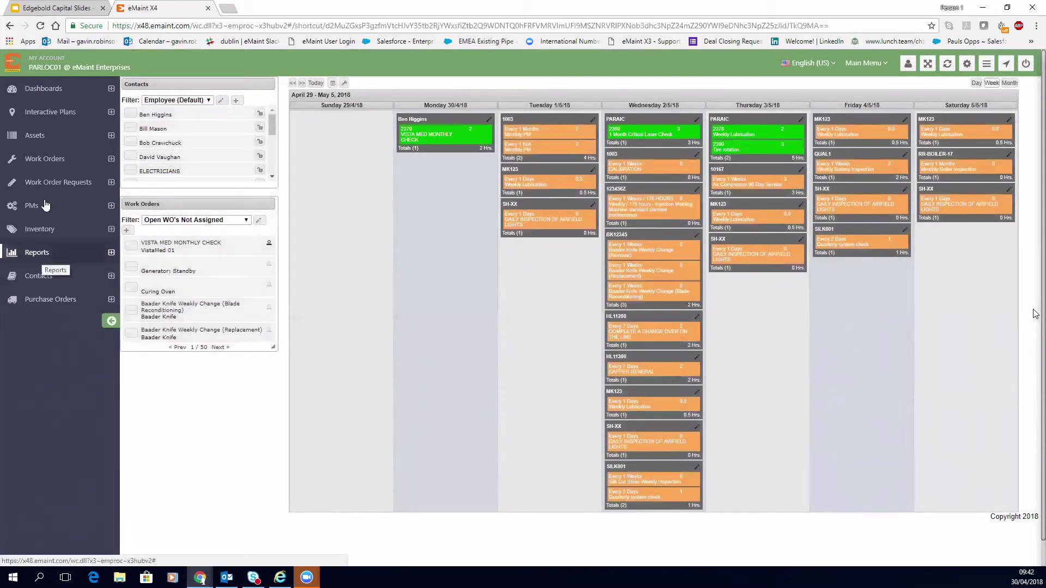
Open the Floor Map with Assets plan from Assets > Interactive Plans.
click(43, 137)
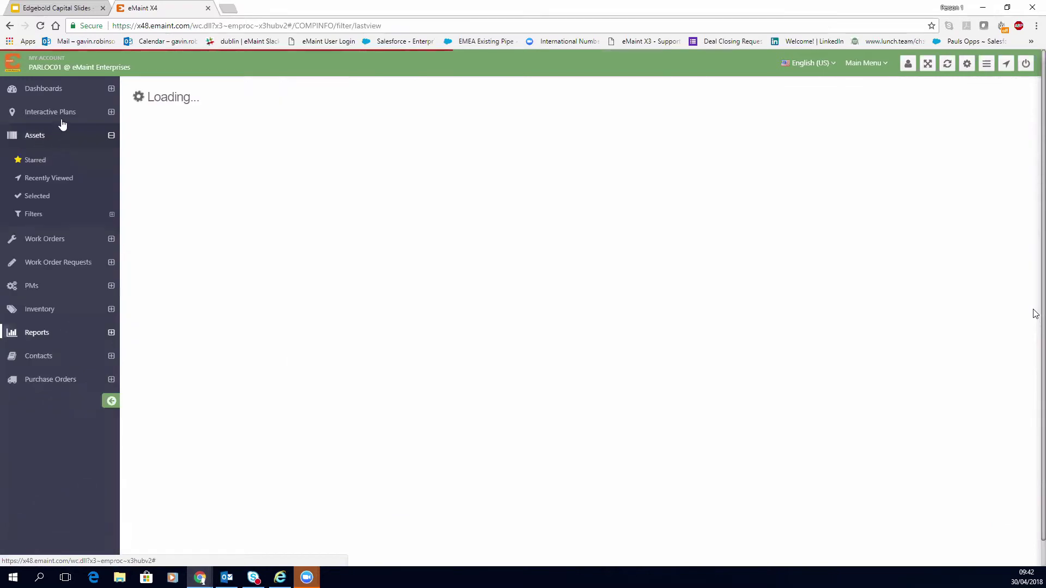
click(63, 112)
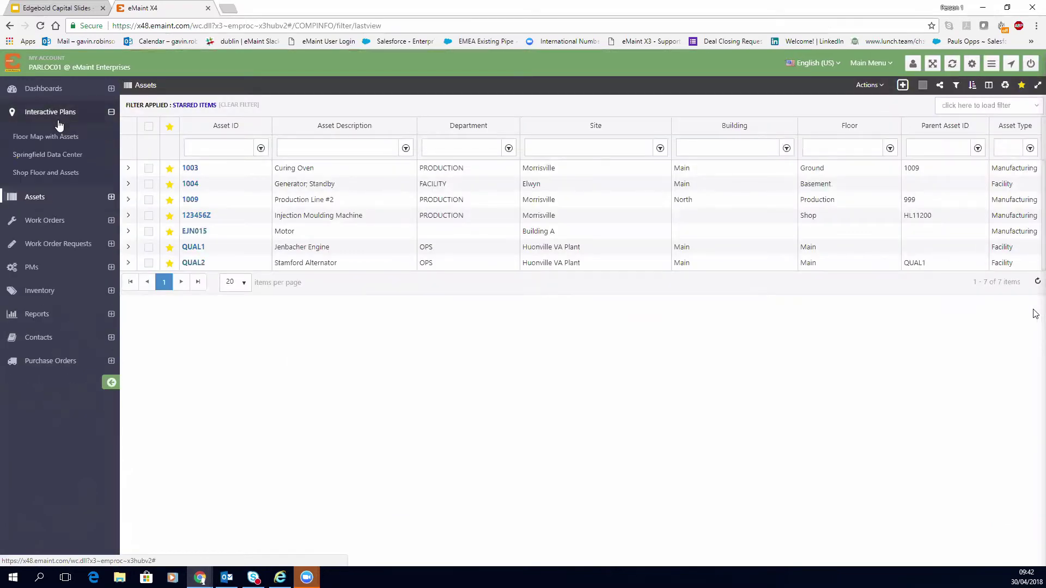
click(57, 136)
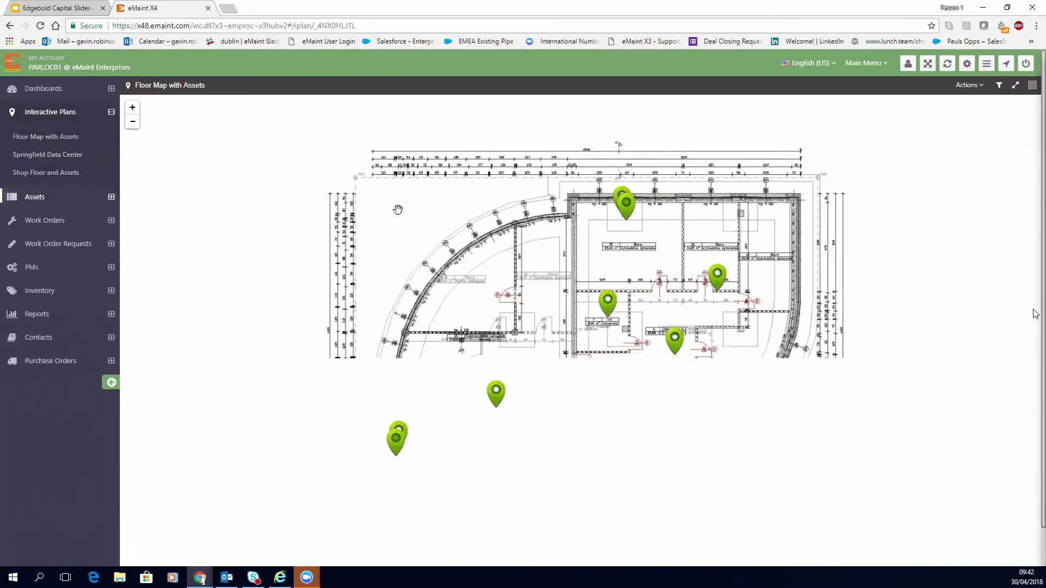
Look at the plan's Actions and Main Menu, close them, and close the two extra asset tabs.
click(969, 85)
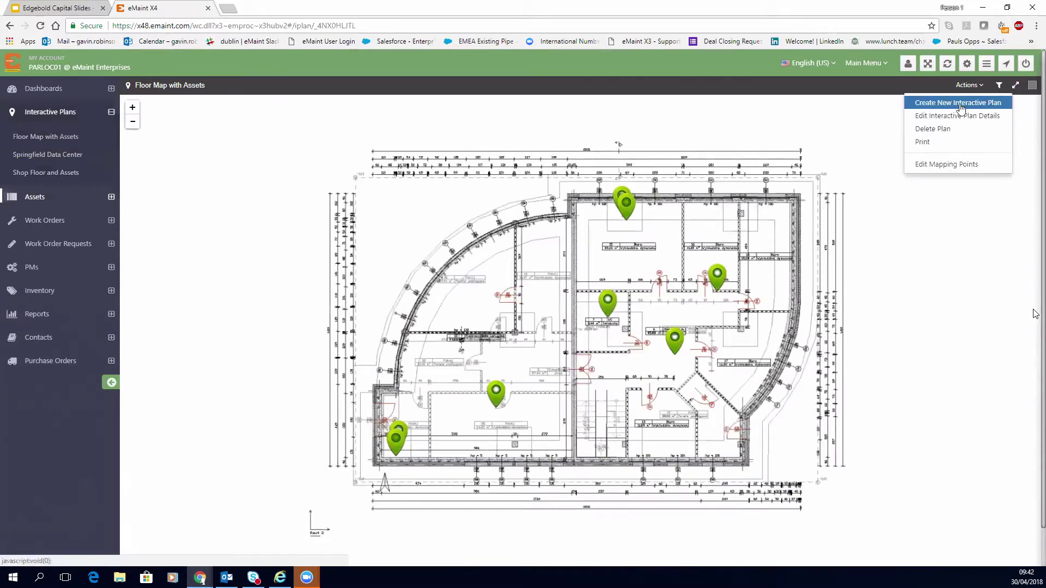
click(866, 63)
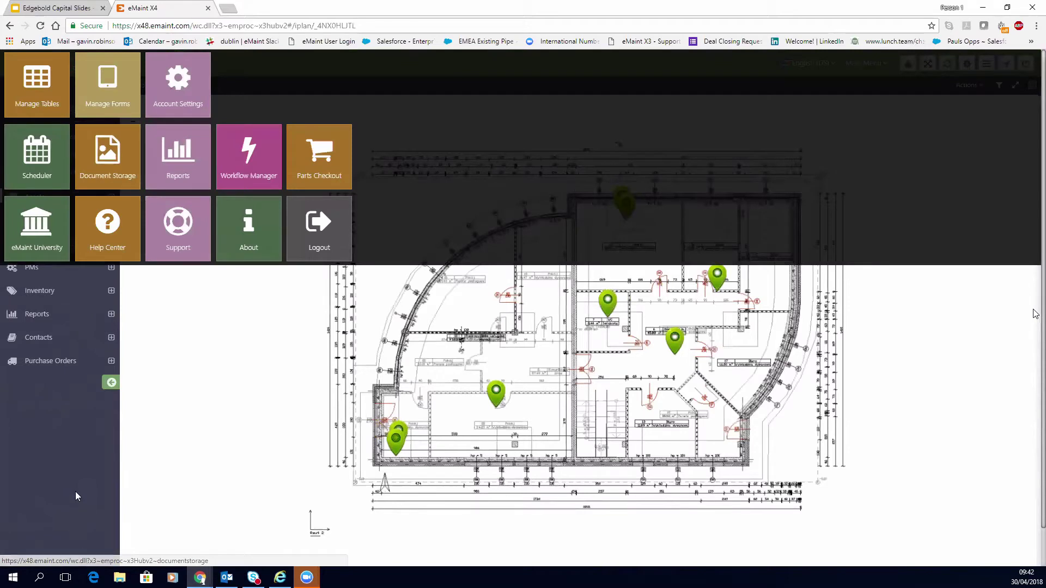
click(89, 492)
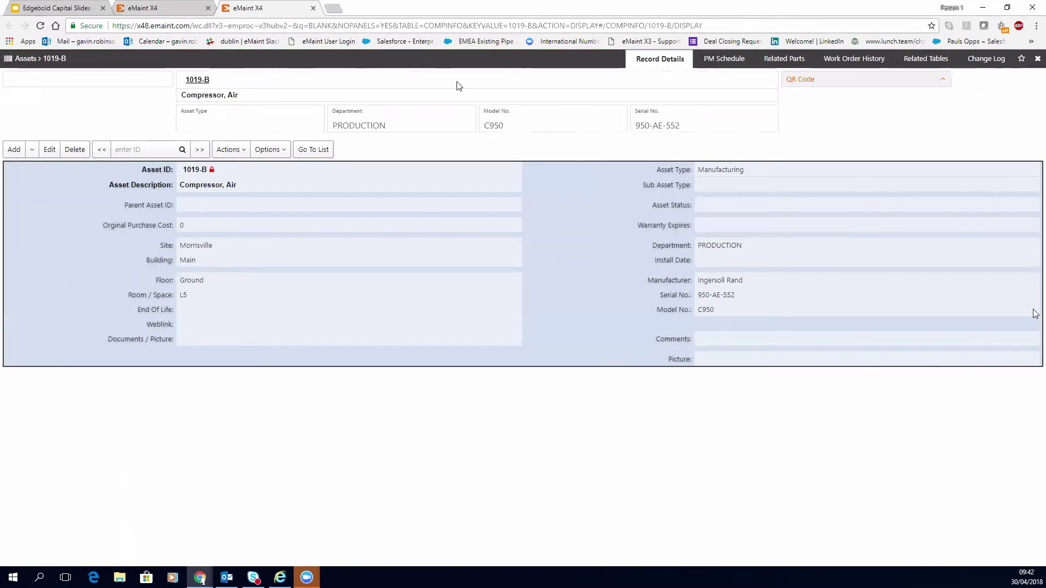
click(314, 9)
click(315, 8)
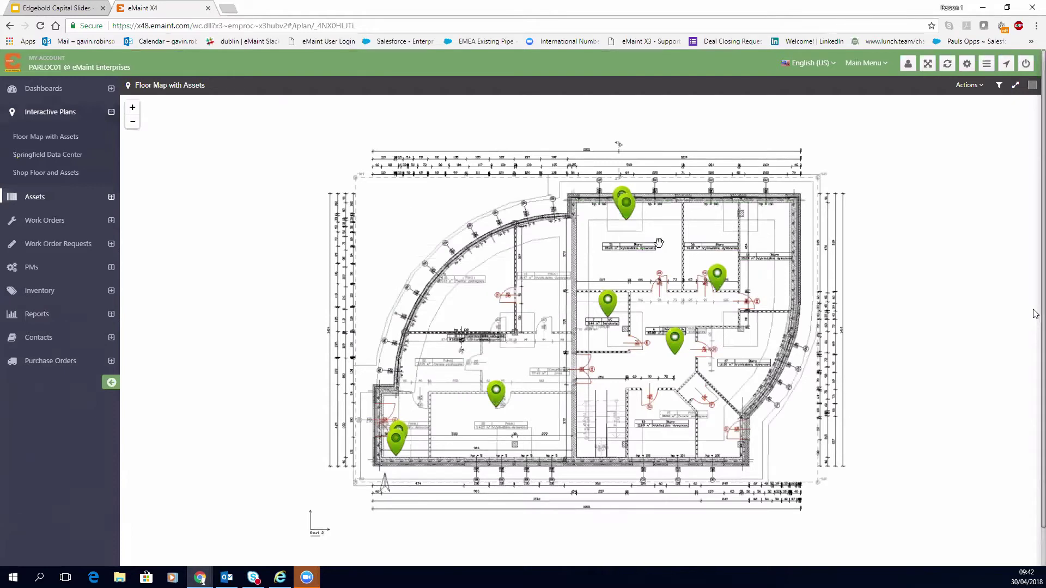
Collapse Interactive Plans, show the full Assets list, and open Administration from the Main Menu.
click(69, 115)
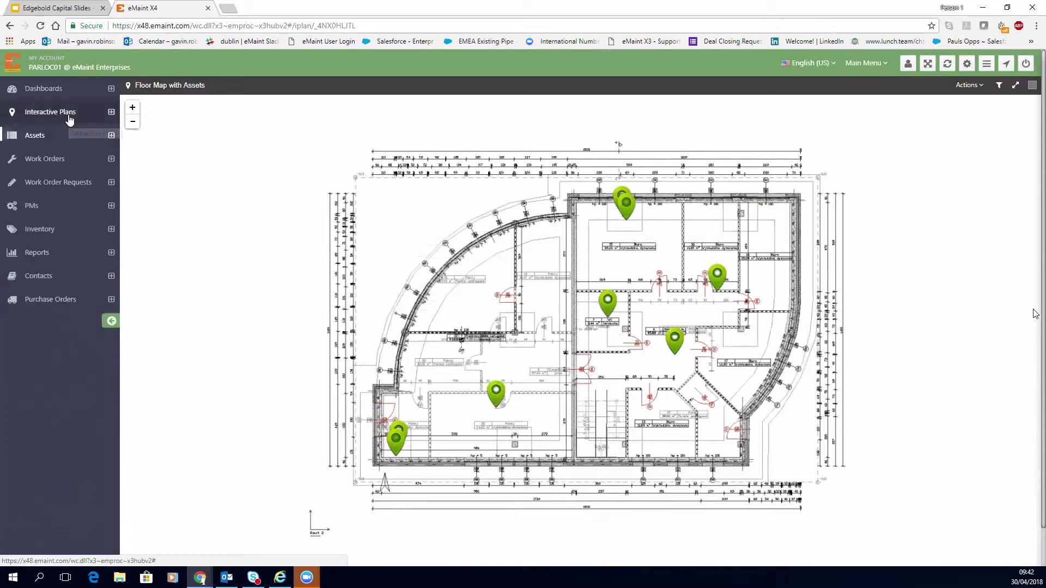
click(41, 137)
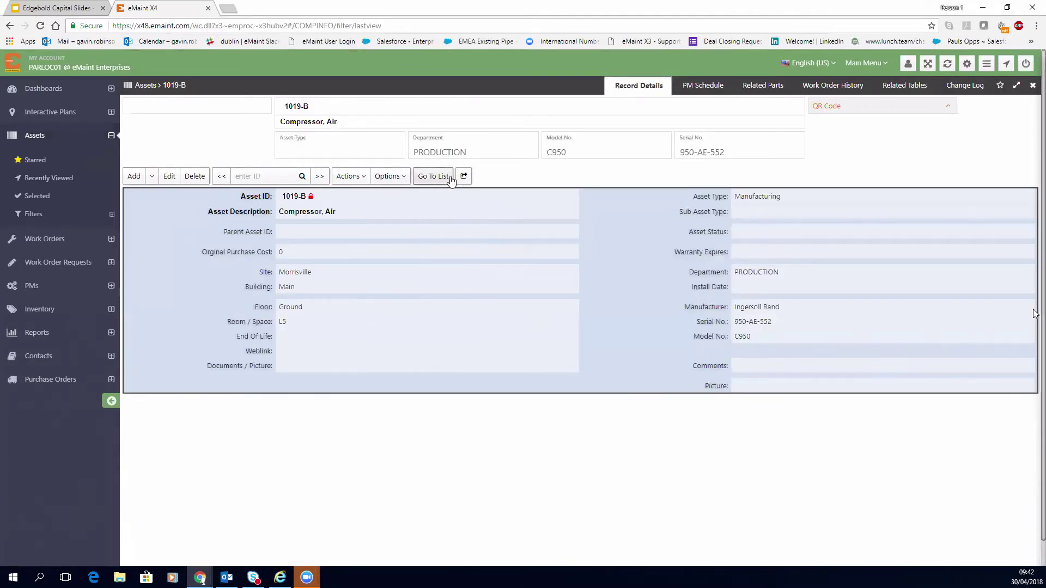
click(434, 176)
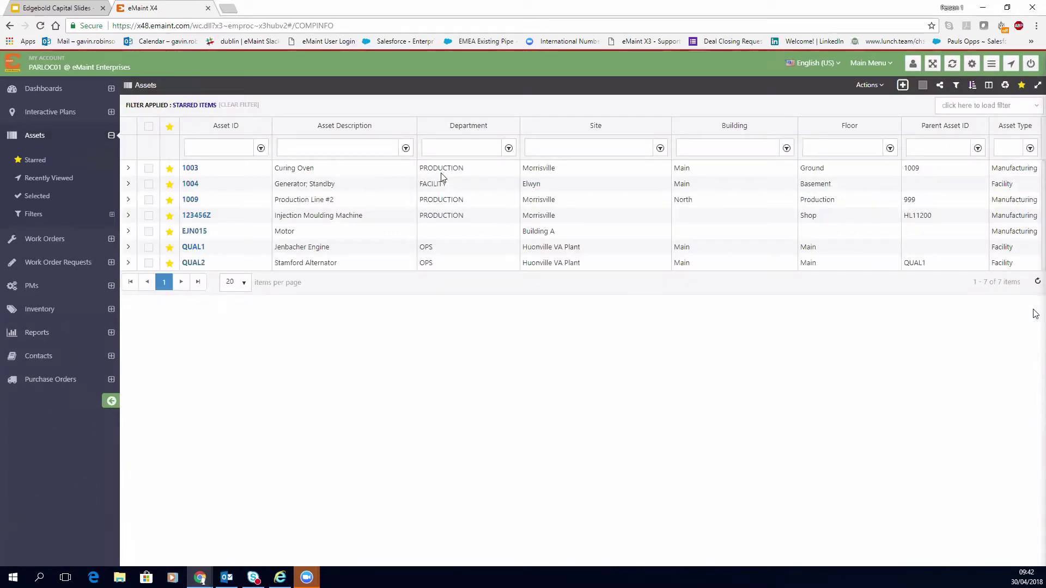
click(873, 70)
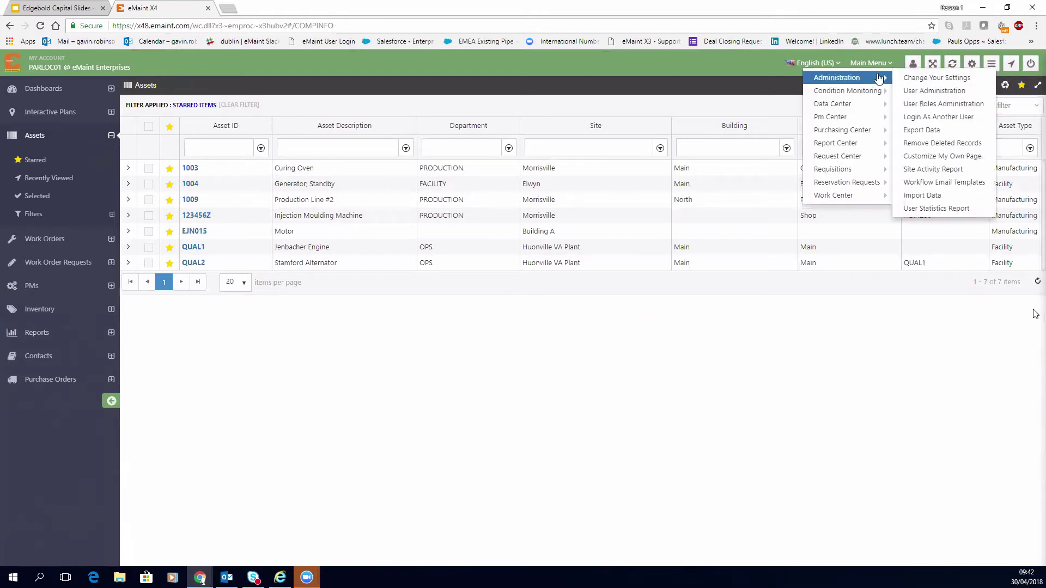
Open User Roles Administration to list Super User, Technician, Inventory Manager and Read Only.
click(922, 103)
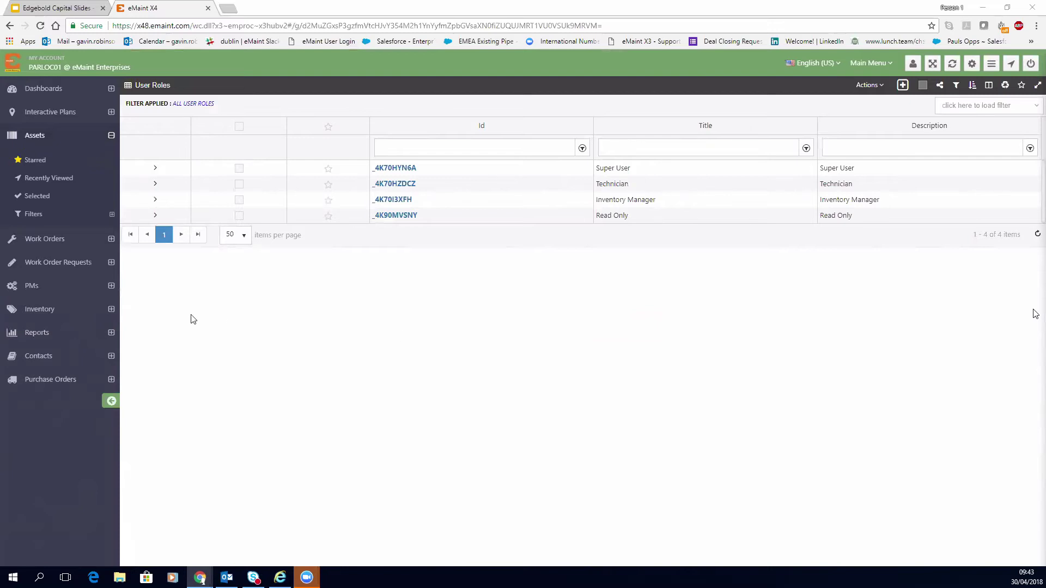
From work request 00621, go to the list of all 203 work order requests.
click(71, 263)
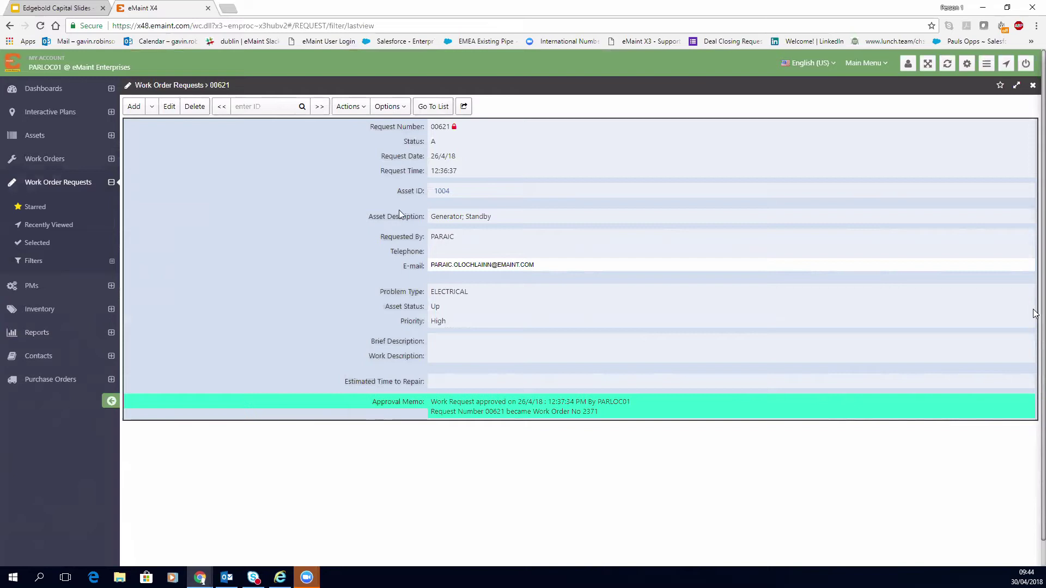
click(442, 107)
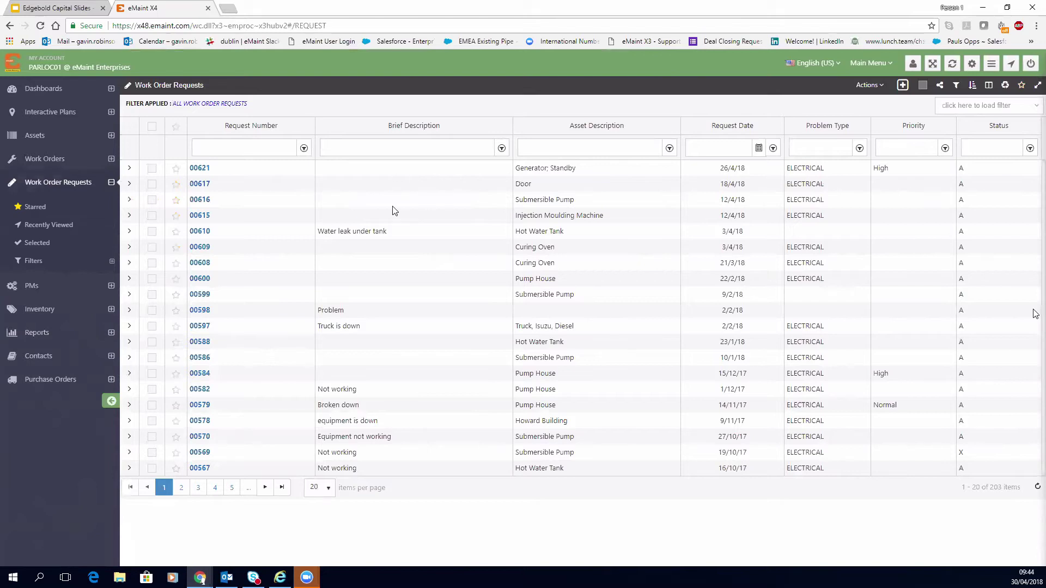
Log in to eMaint with the saved requester username and password.
click(338, 43)
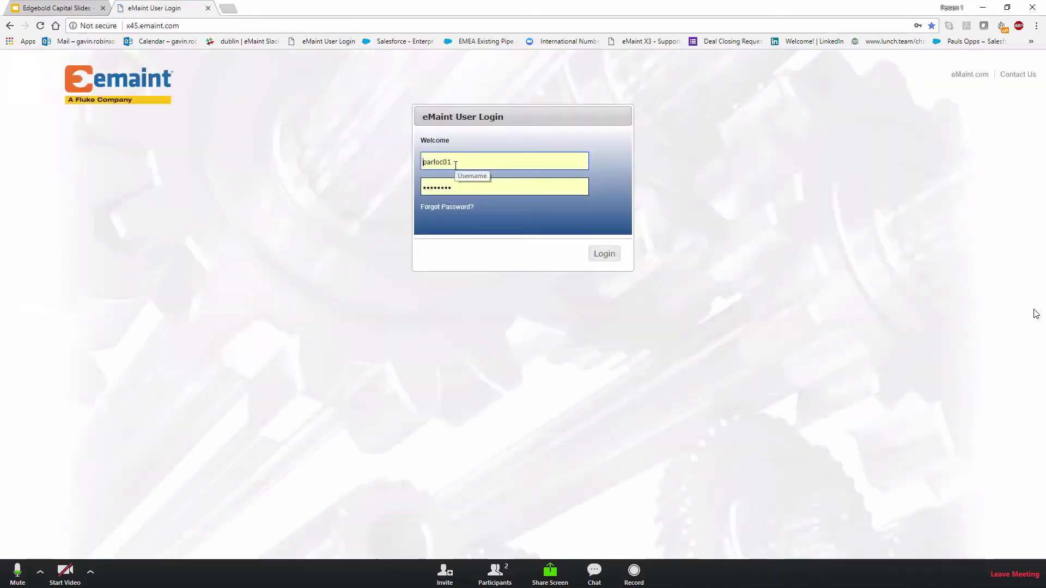
click(456, 164)
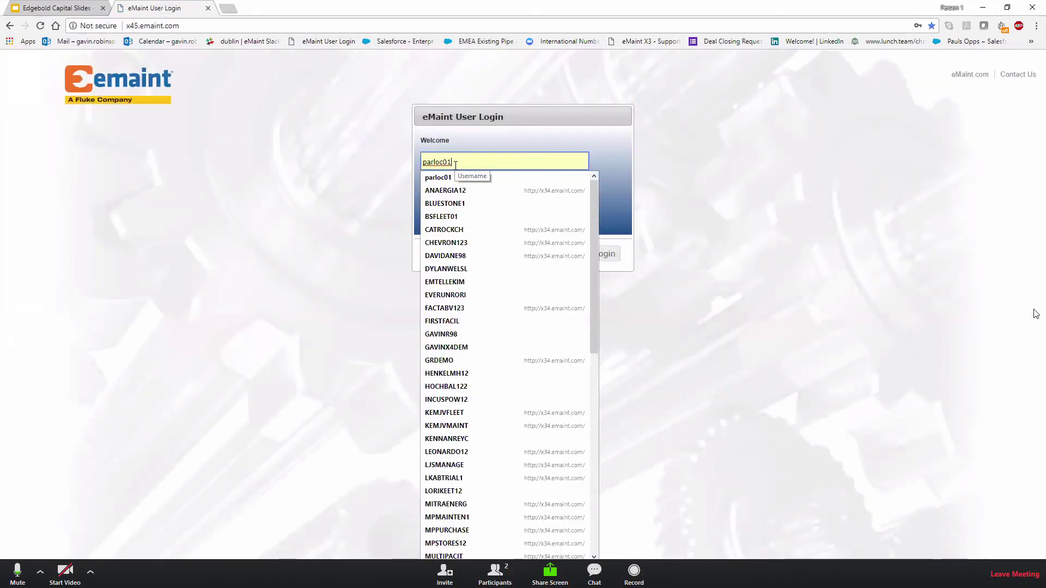
key(ctrl+a)
text(FI)
key(Down)
key(Return)
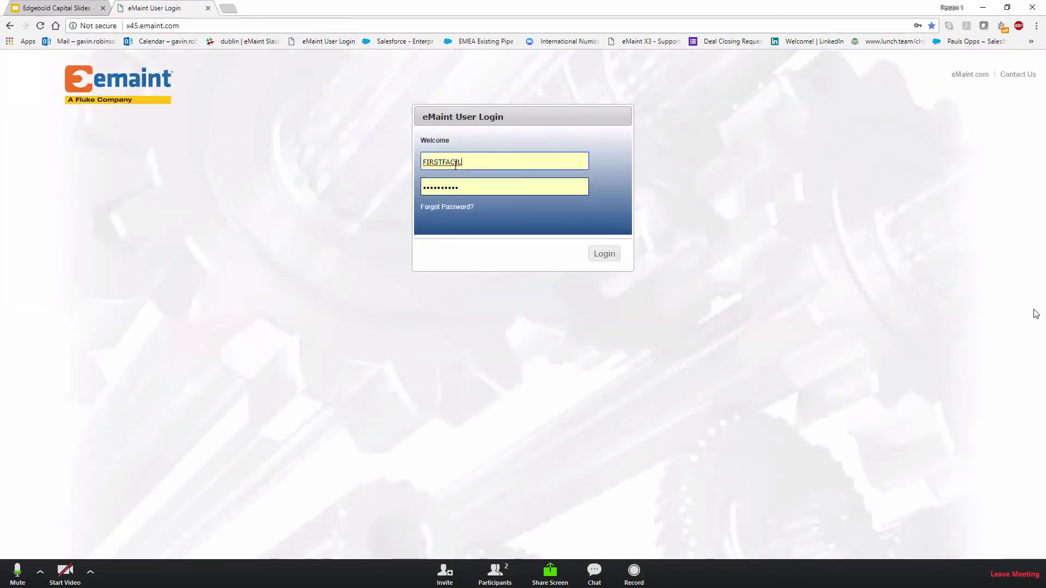
click(607, 251)
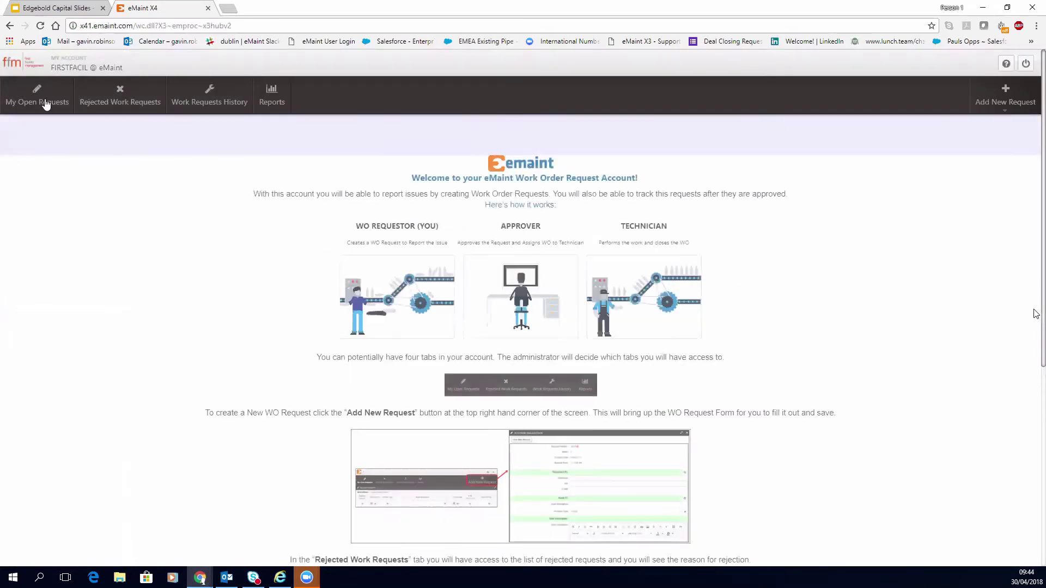
Browse My Open Requests, Rejected Work Requests, Work Requests History, then the five-report Report List.
click(41, 102)
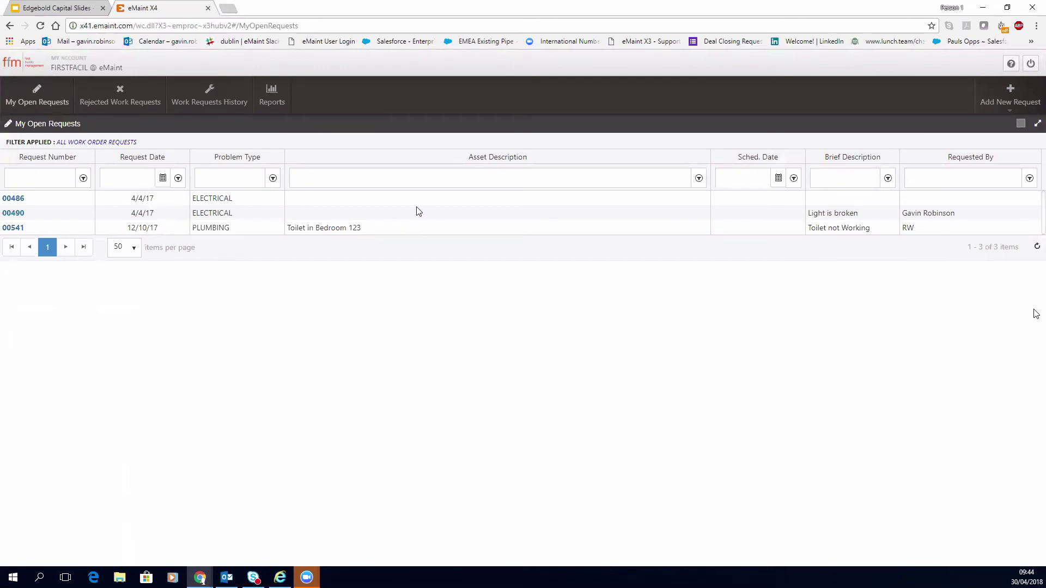
click(135, 102)
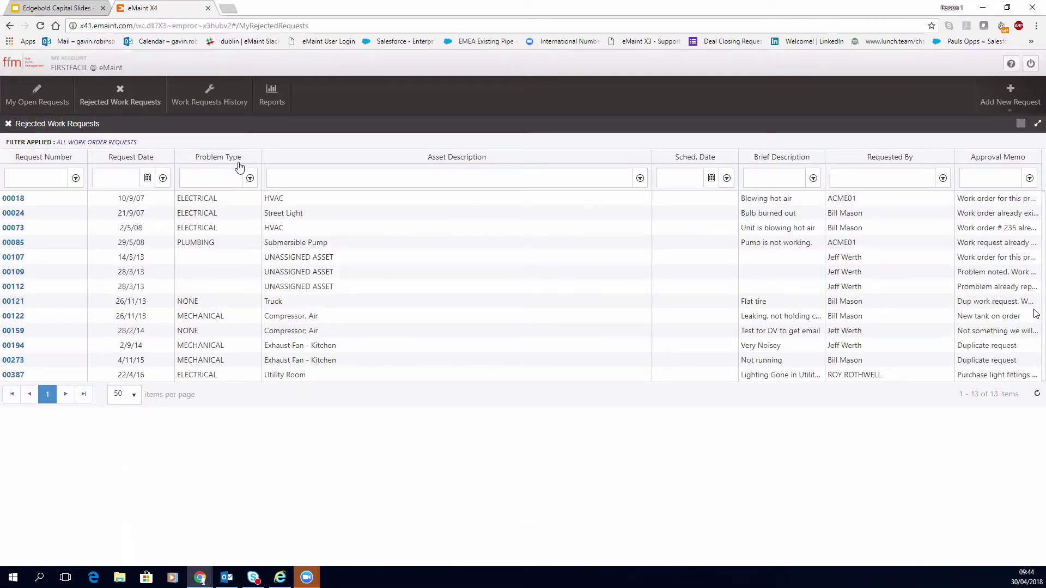
click(214, 106)
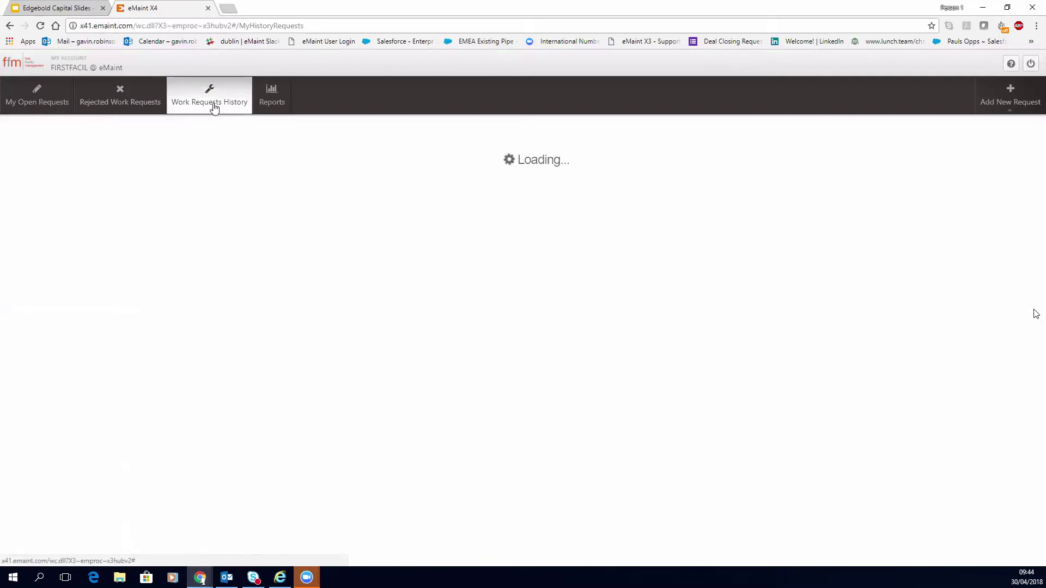
click(275, 104)
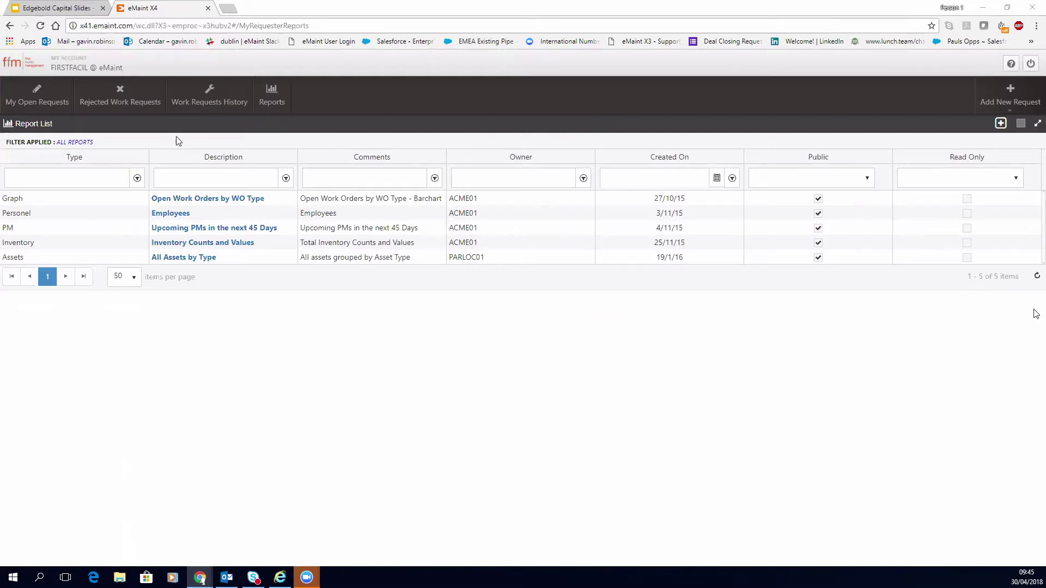
click(31, 102)
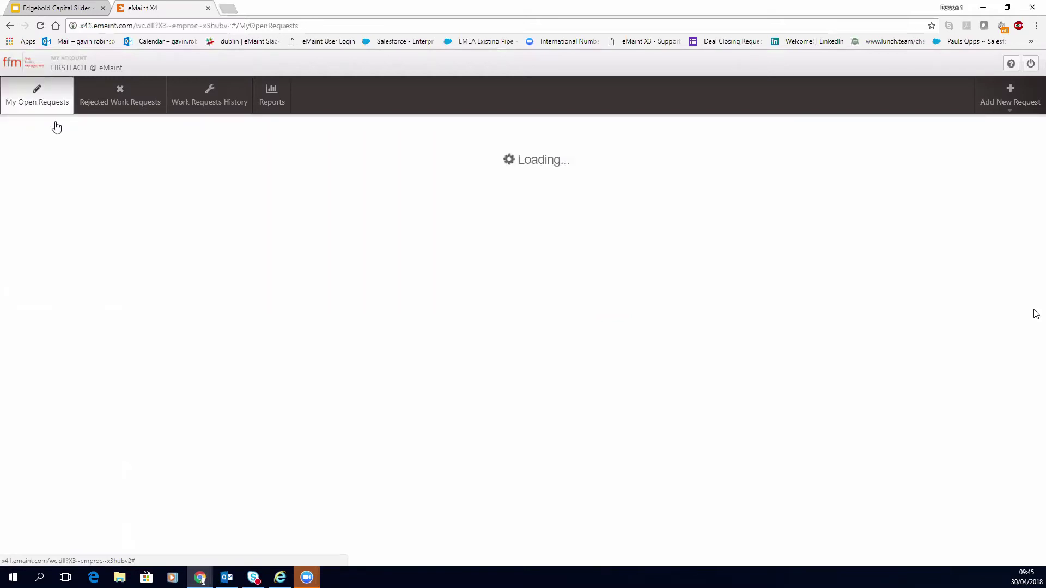